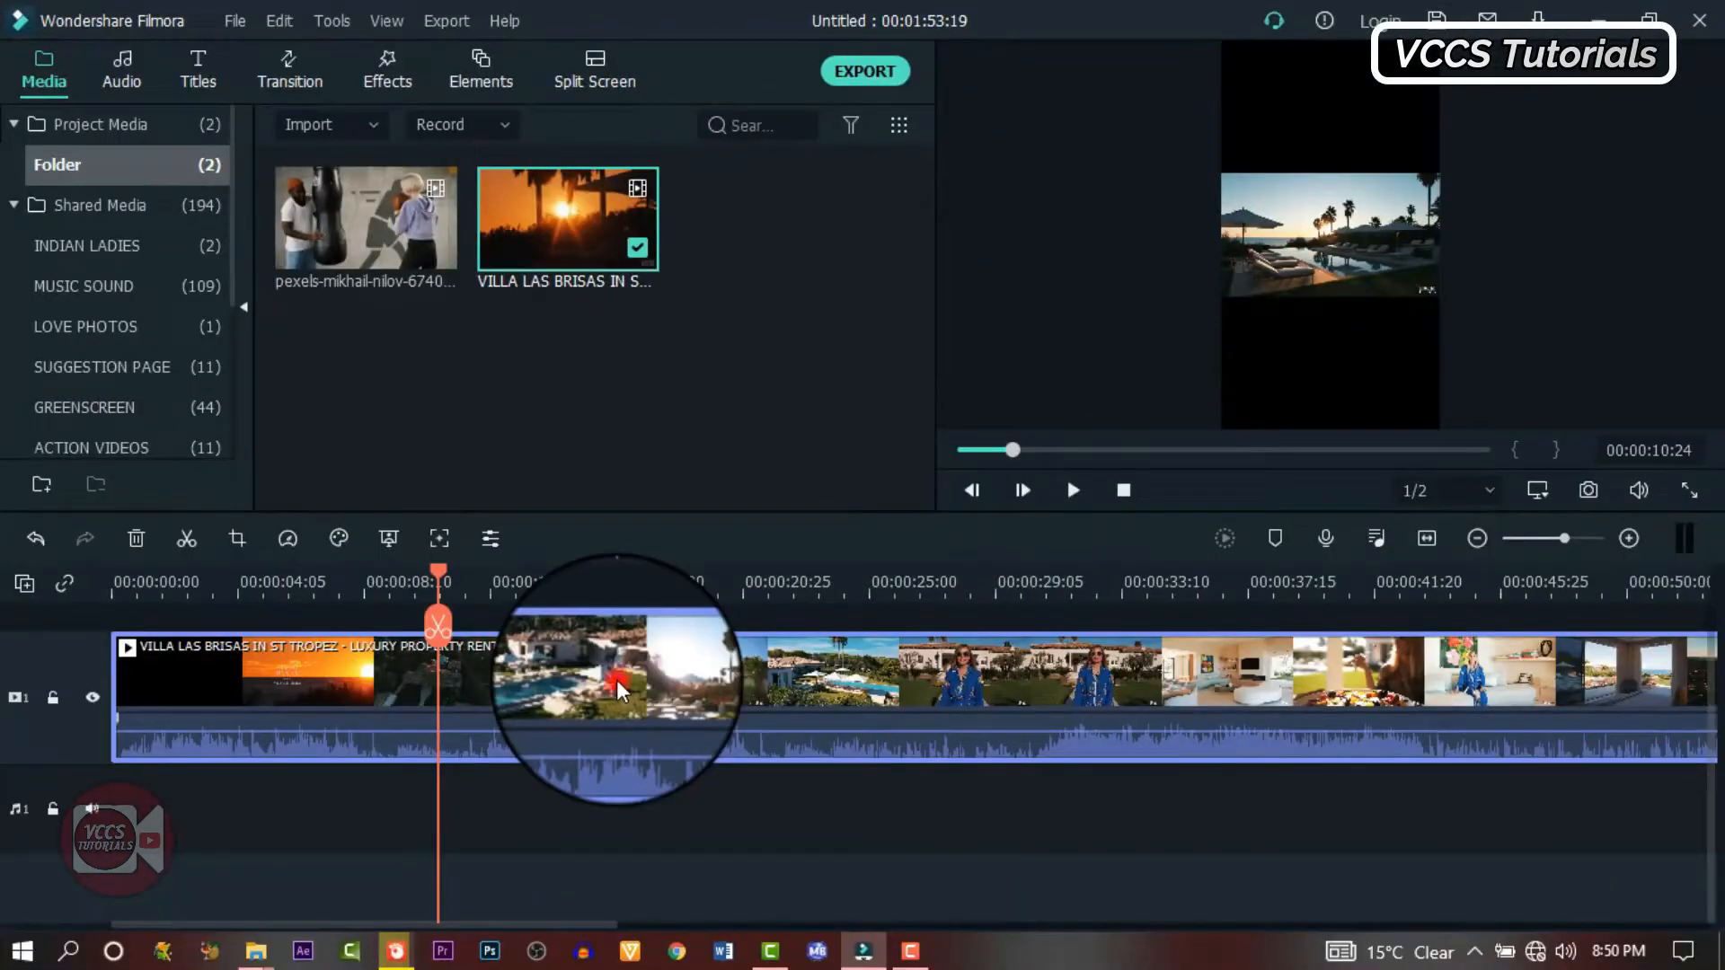
- Scale the villa clip up to 314.65% in its Transform settings so it fills the vertical frame
click(617, 681)
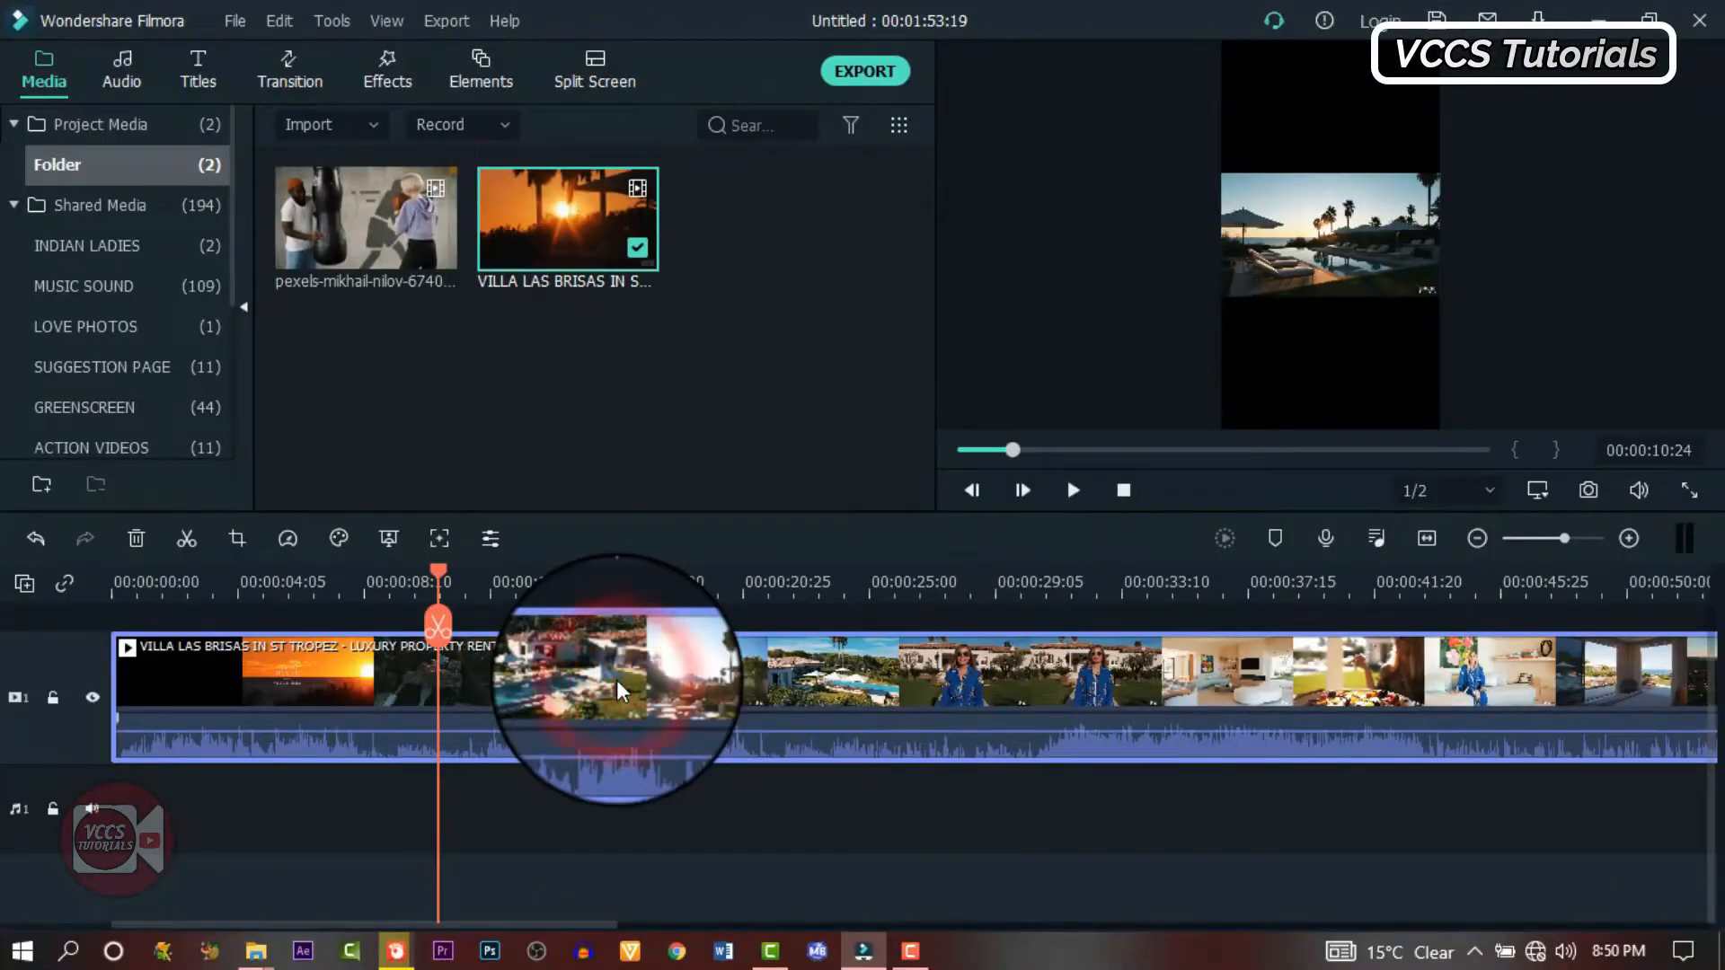
double_click(616, 681)
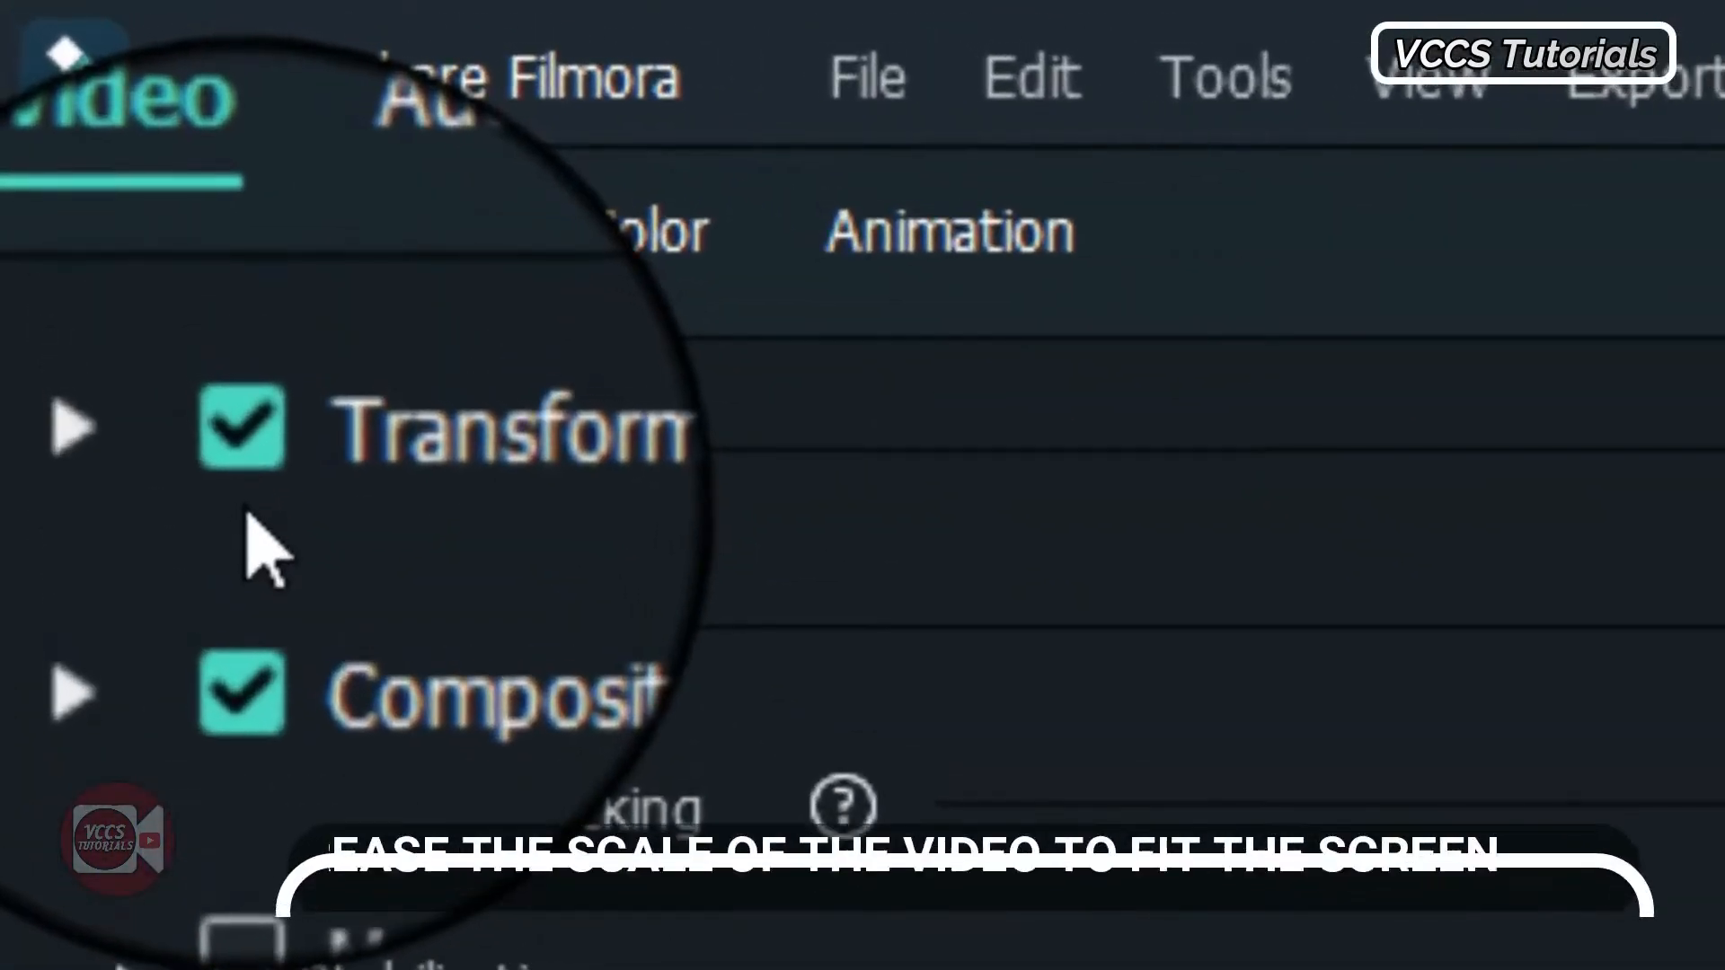
click(70, 402)
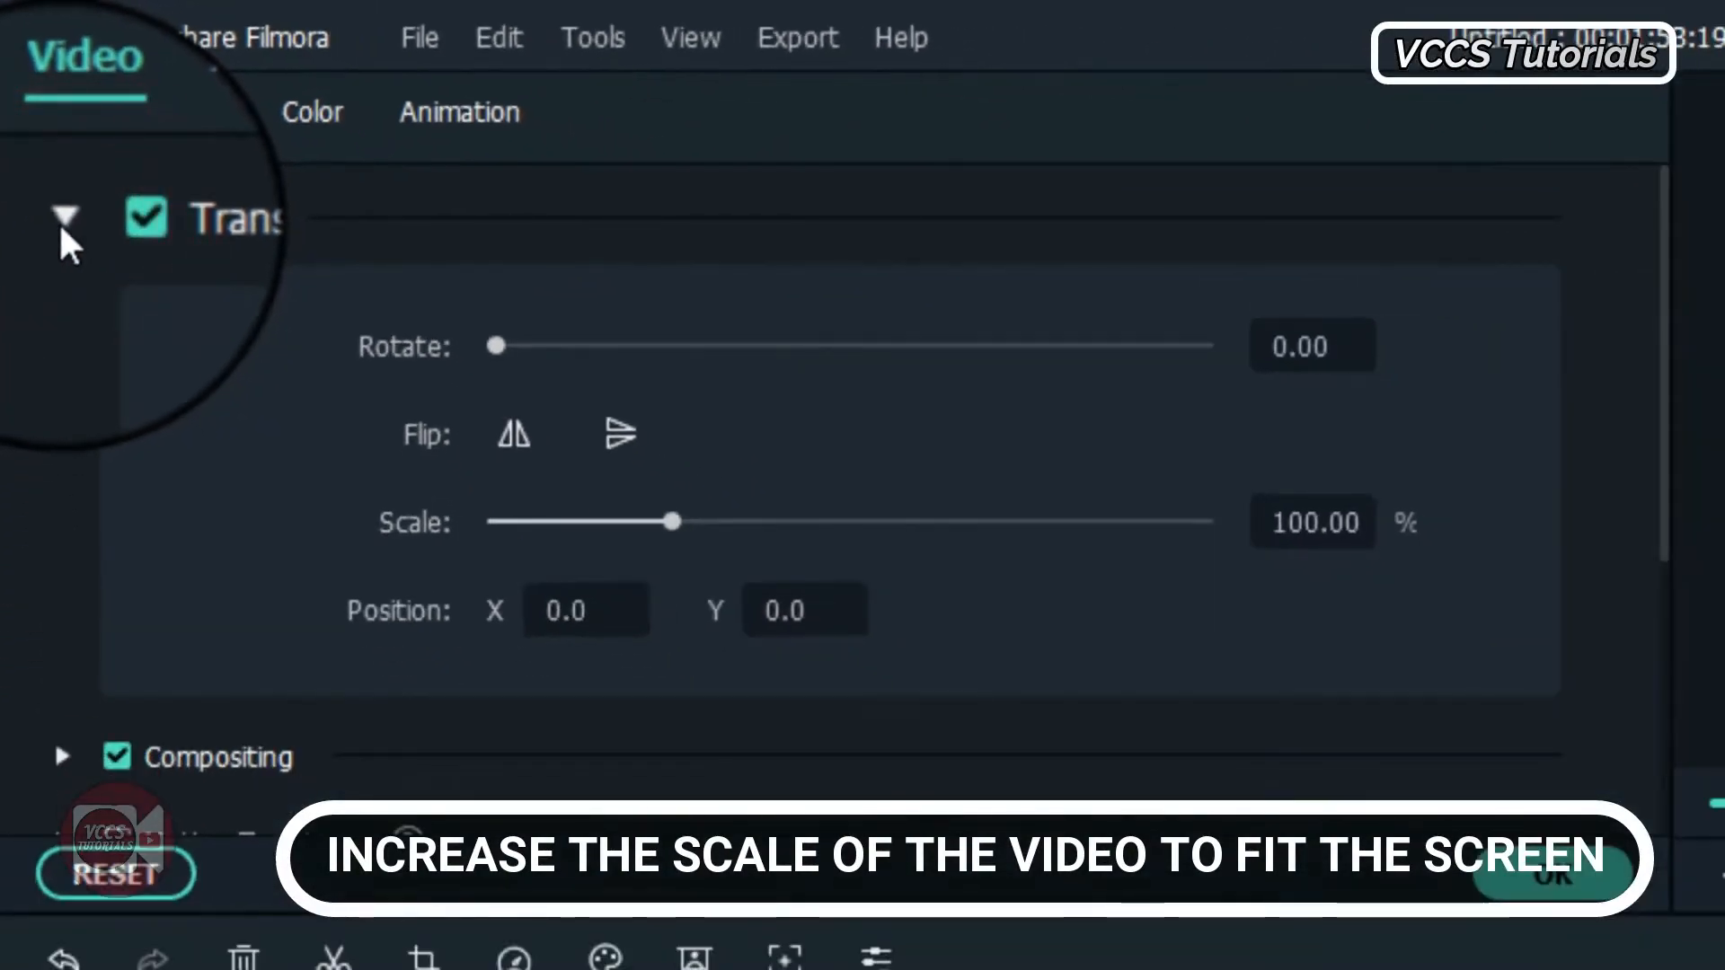
drag(676, 525, 883, 518)
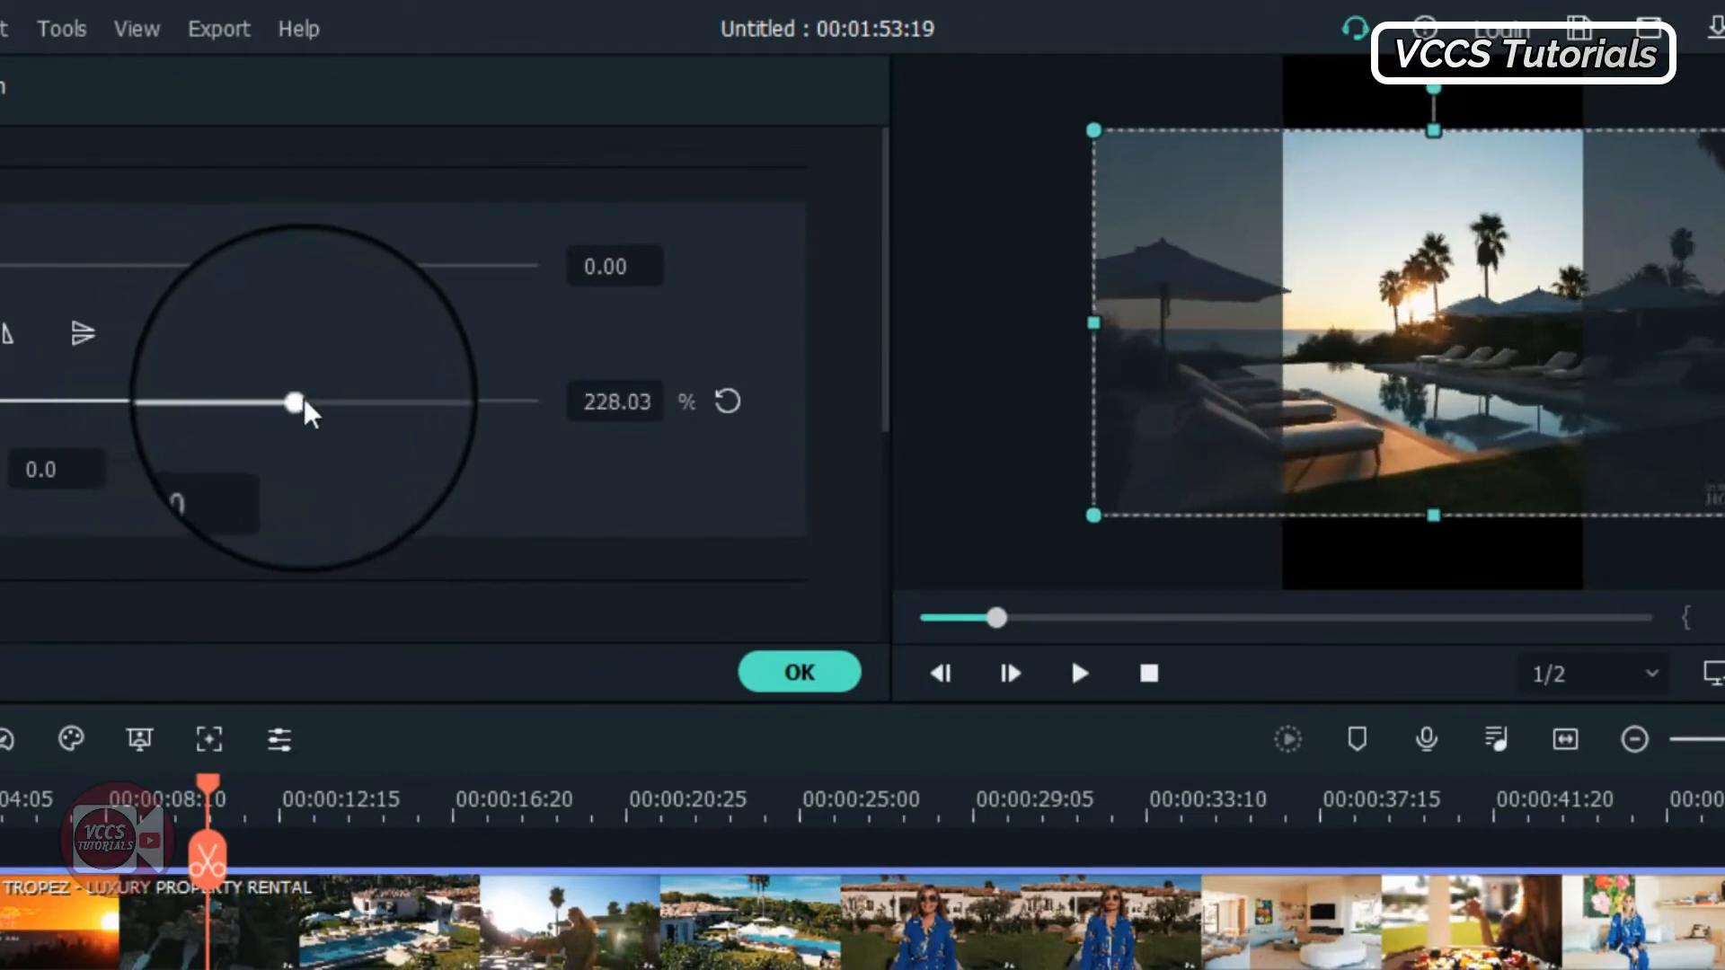
drag(304, 403, 417, 402)
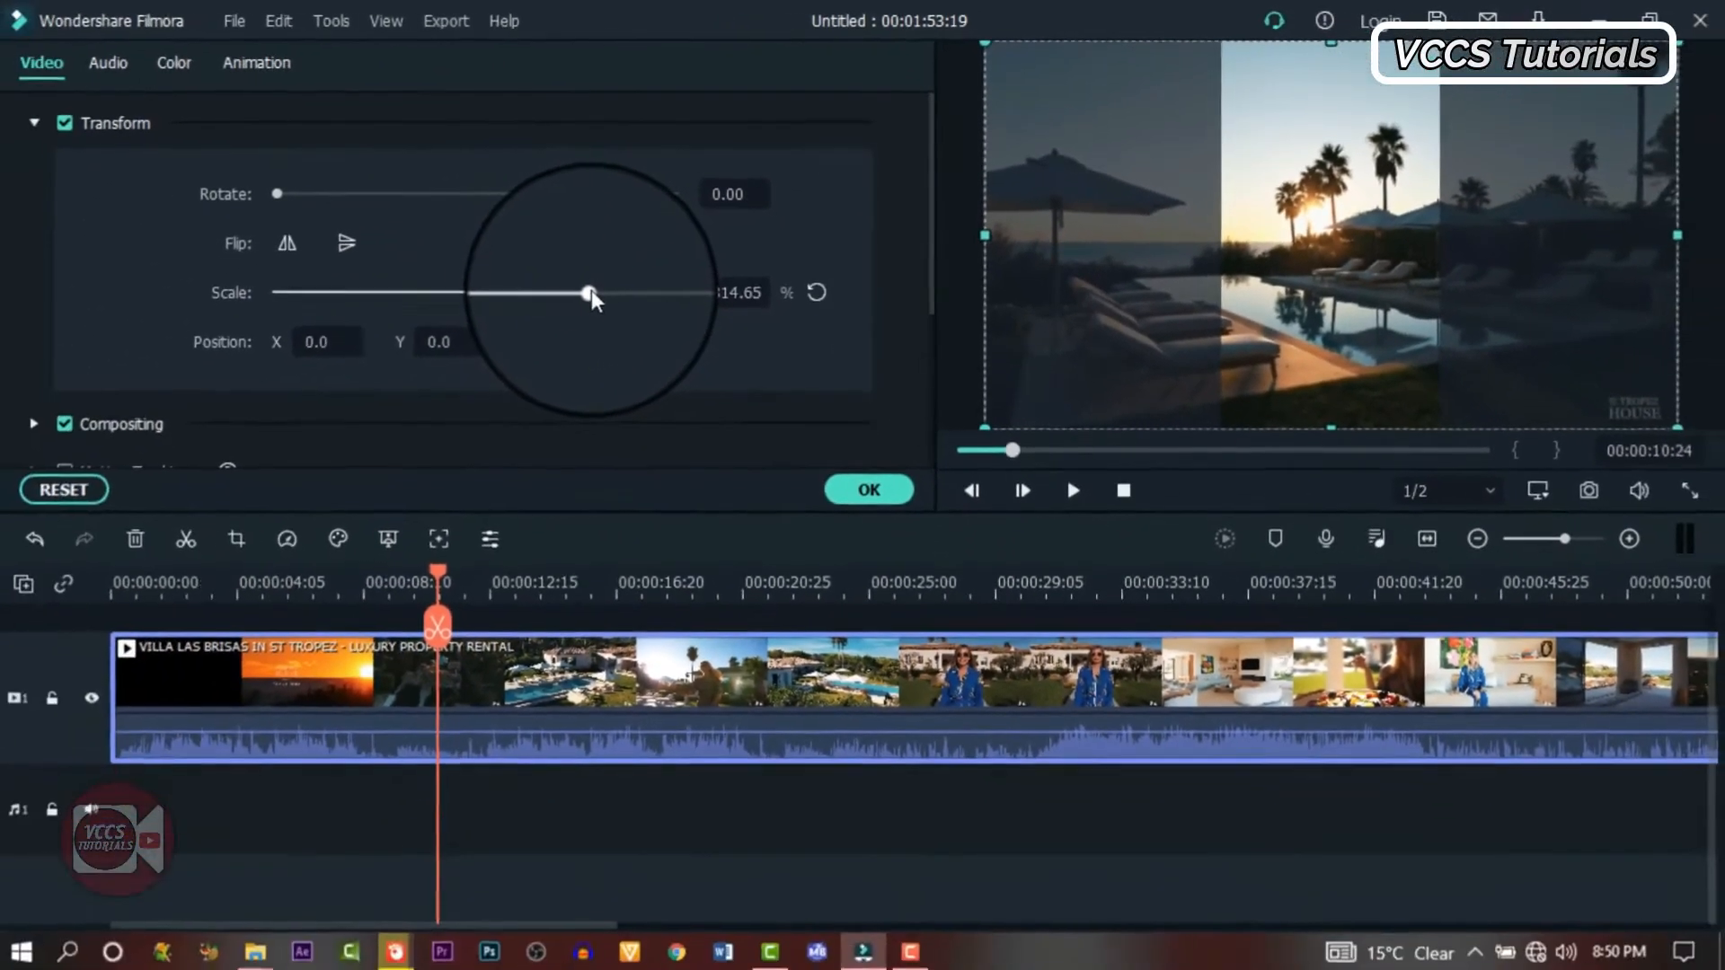
- Play the video from the start, return to the opening title at 00:00:01:22 and shift the picture horizontally to position X 87
drag(438, 567, 96, 617)
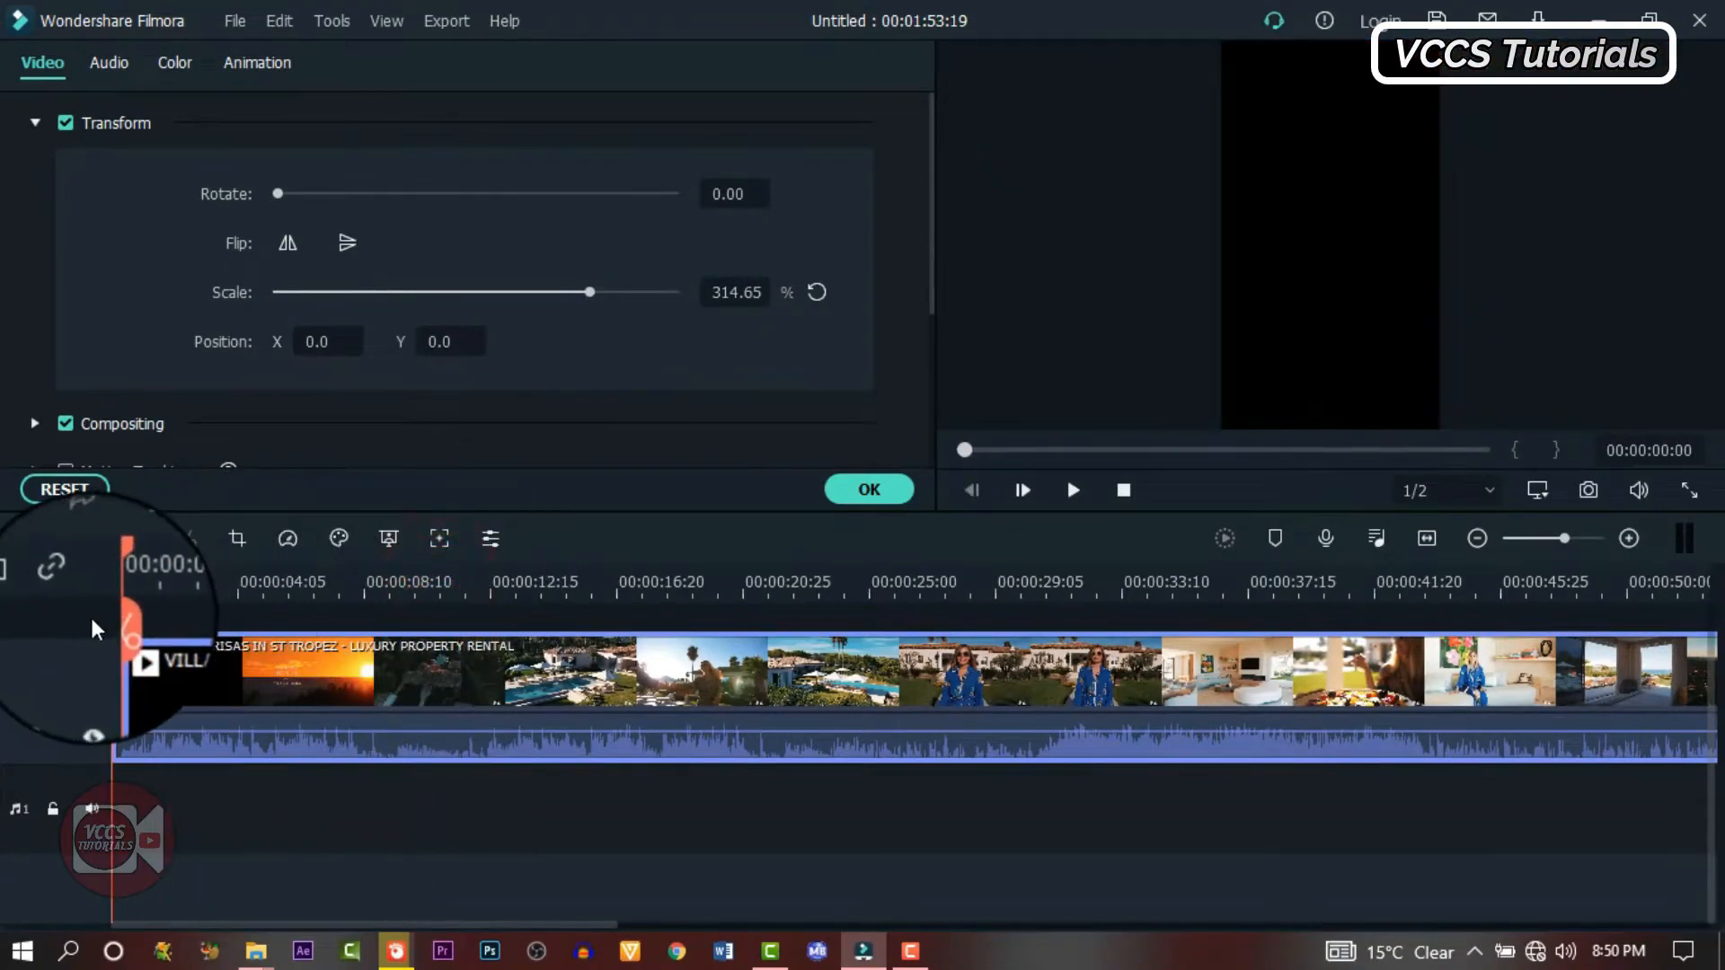
click(1072, 490)
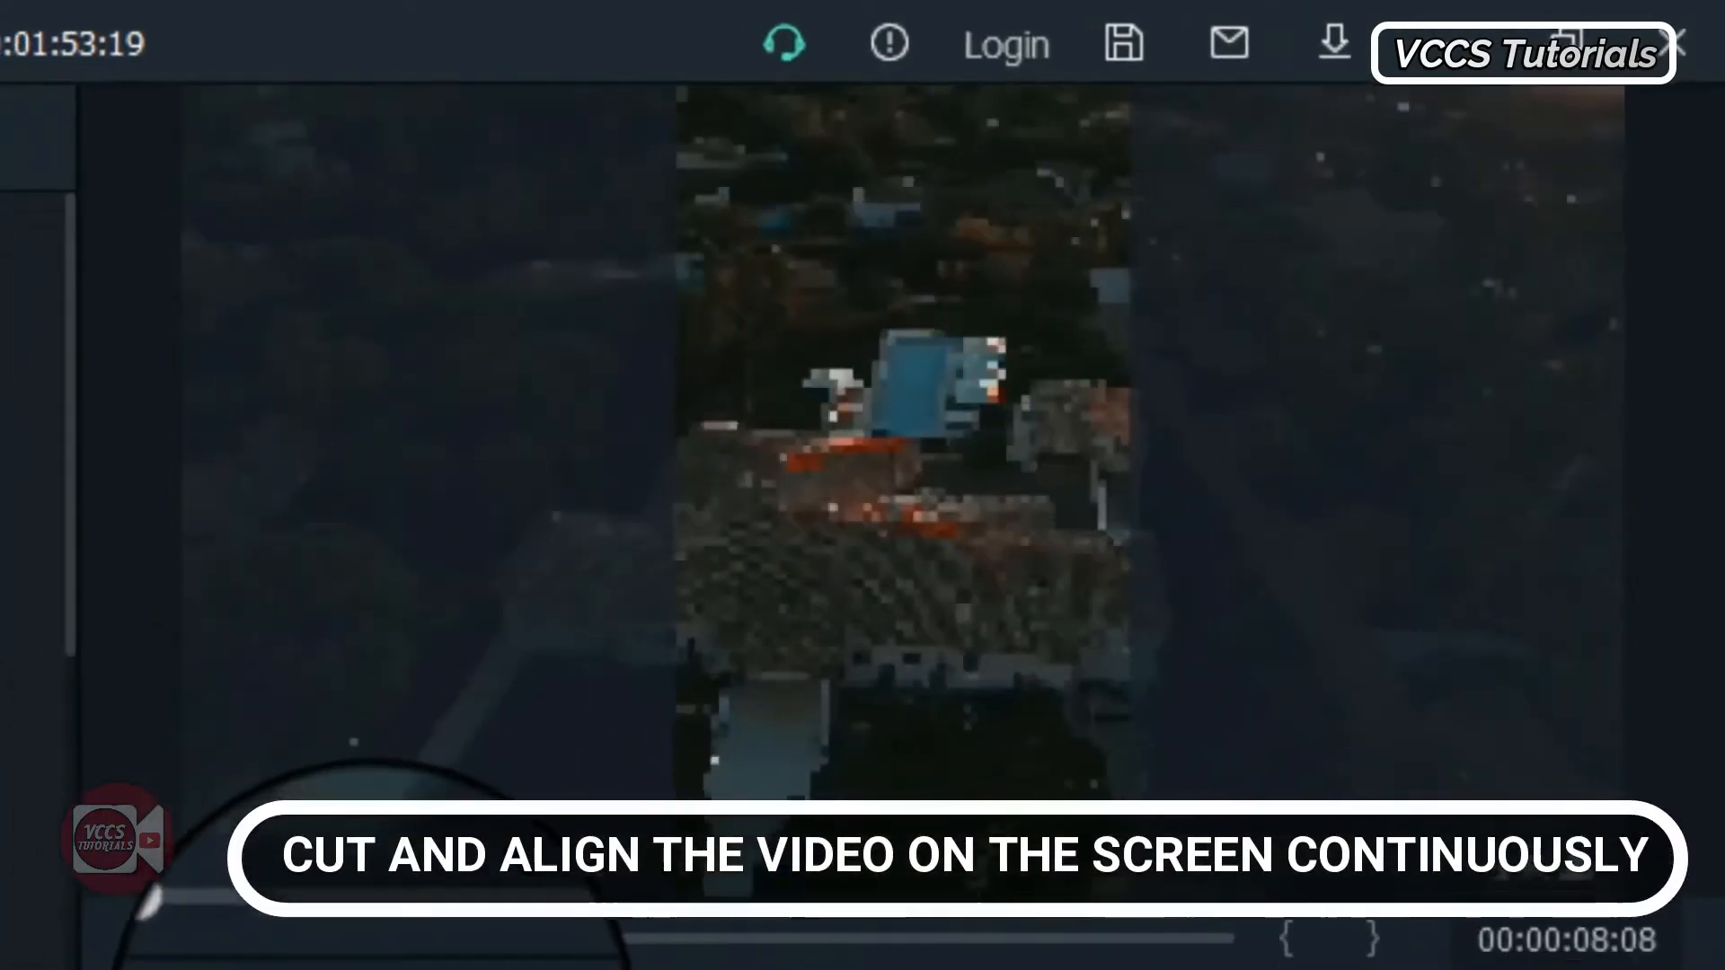
click(1073, 490)
click(164, 648)
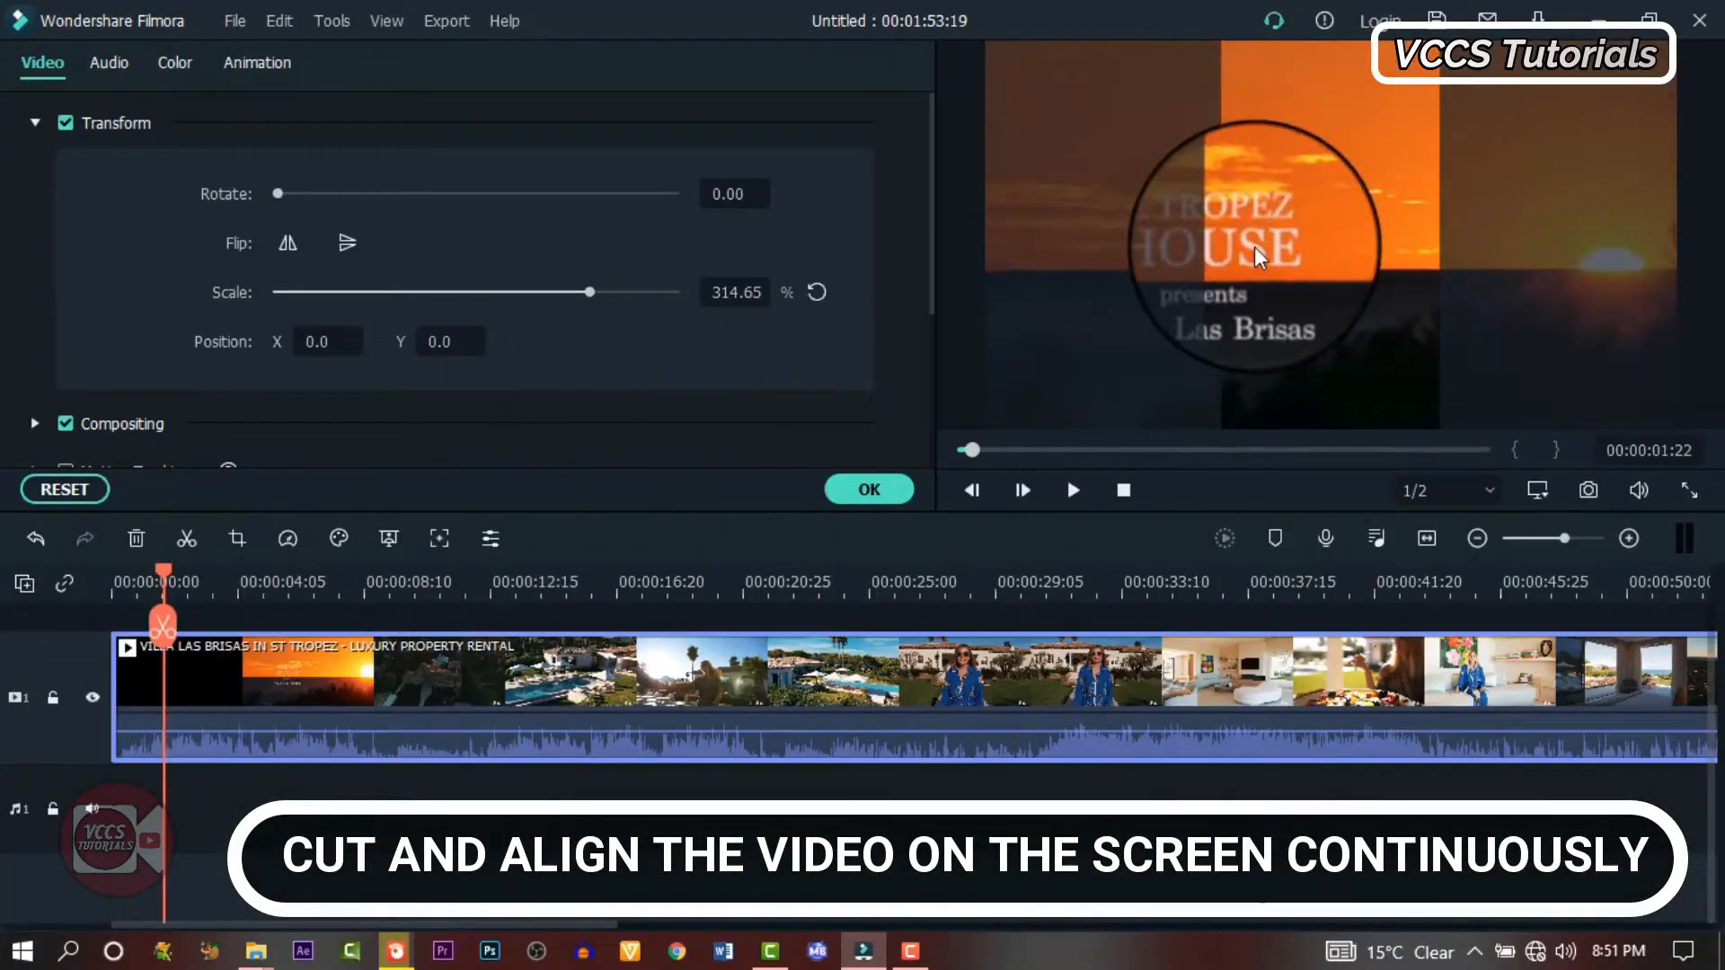
drag(1244, 309, 1353, 316)
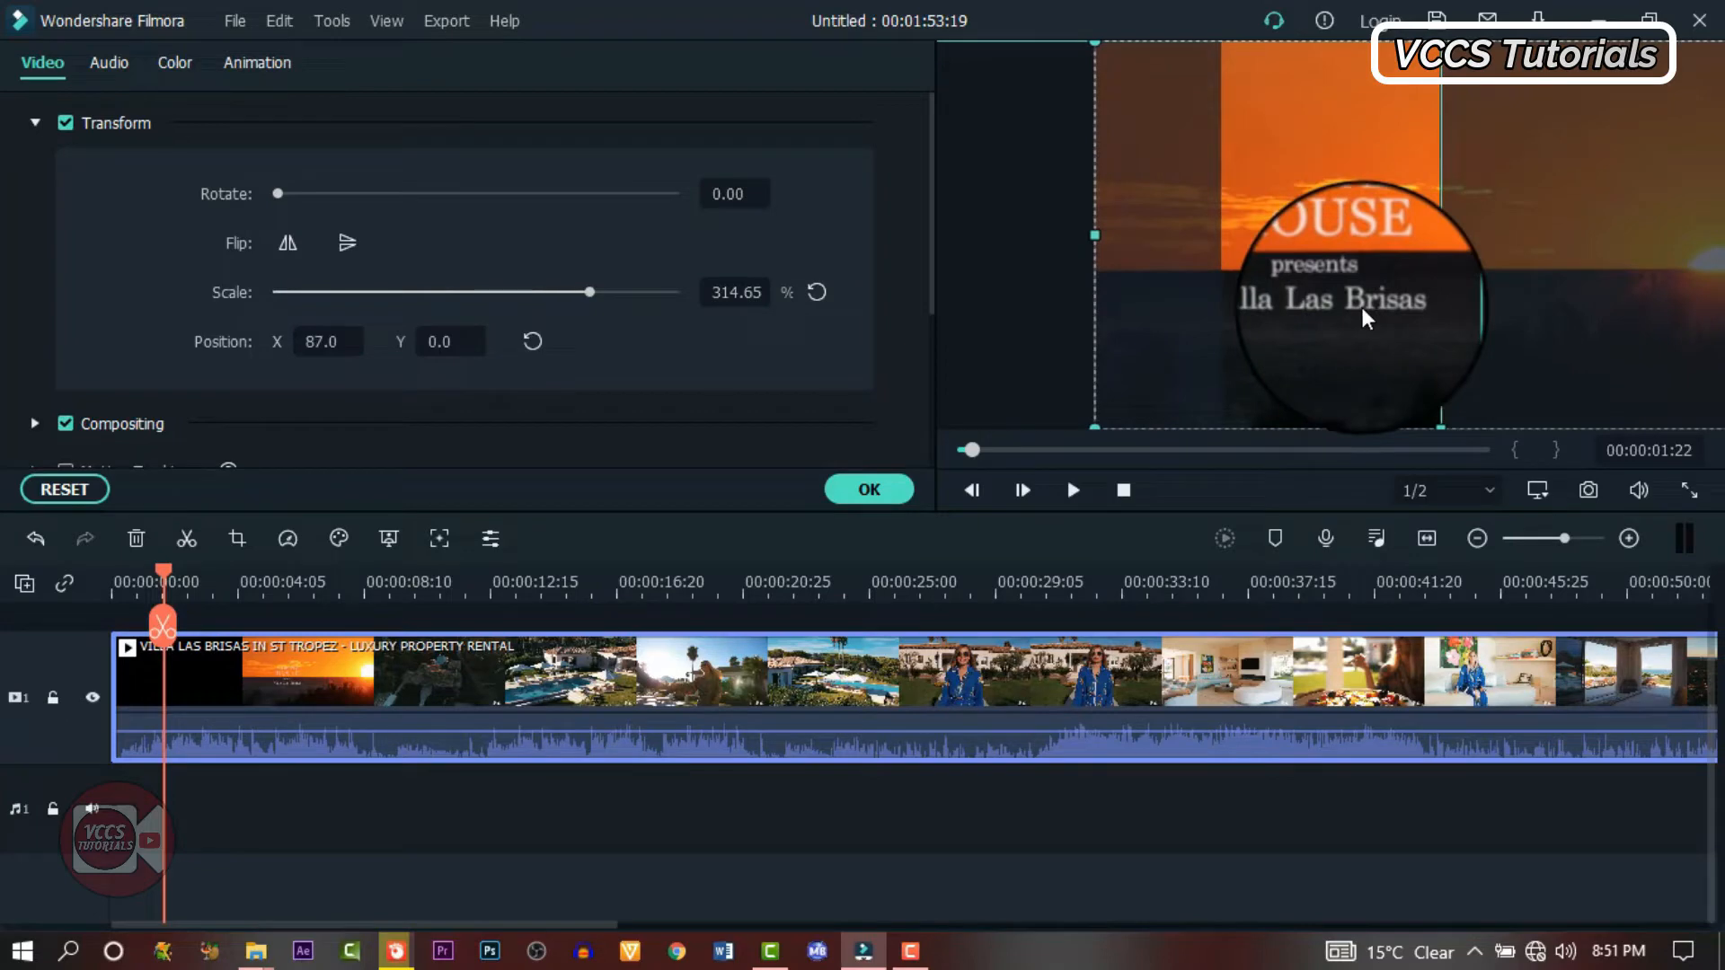
- Split the clip at 00:00:05:13 and reposition the sunset segment to X 22
key(space)
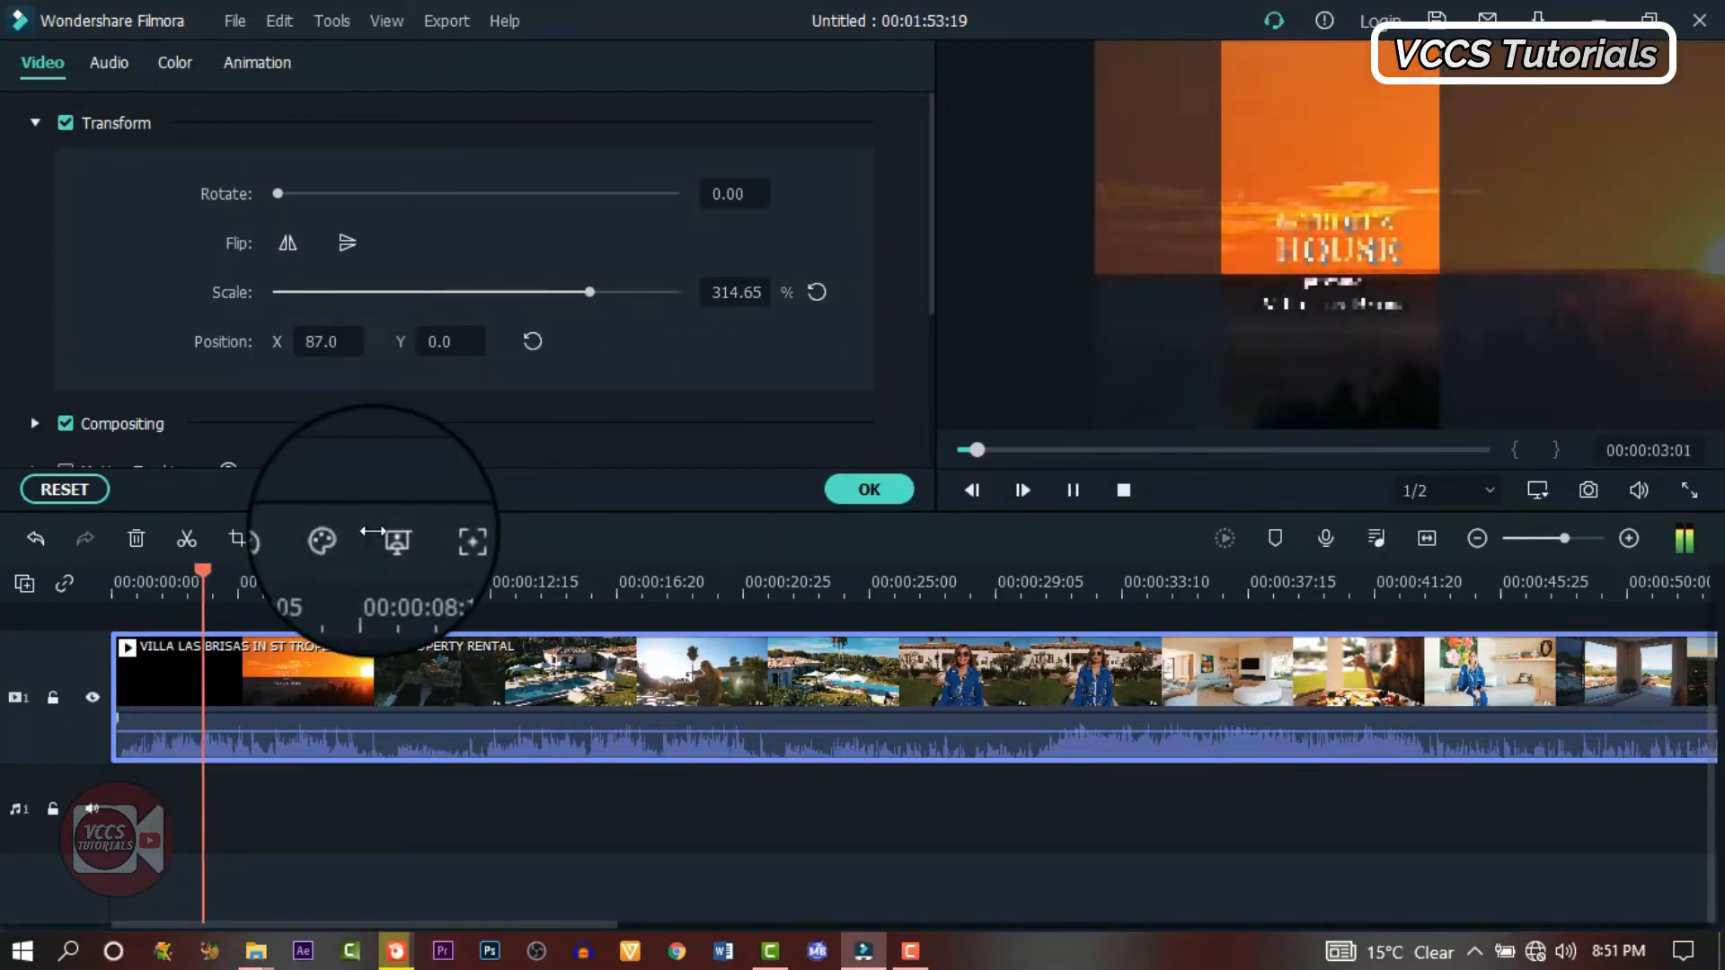
key(space)
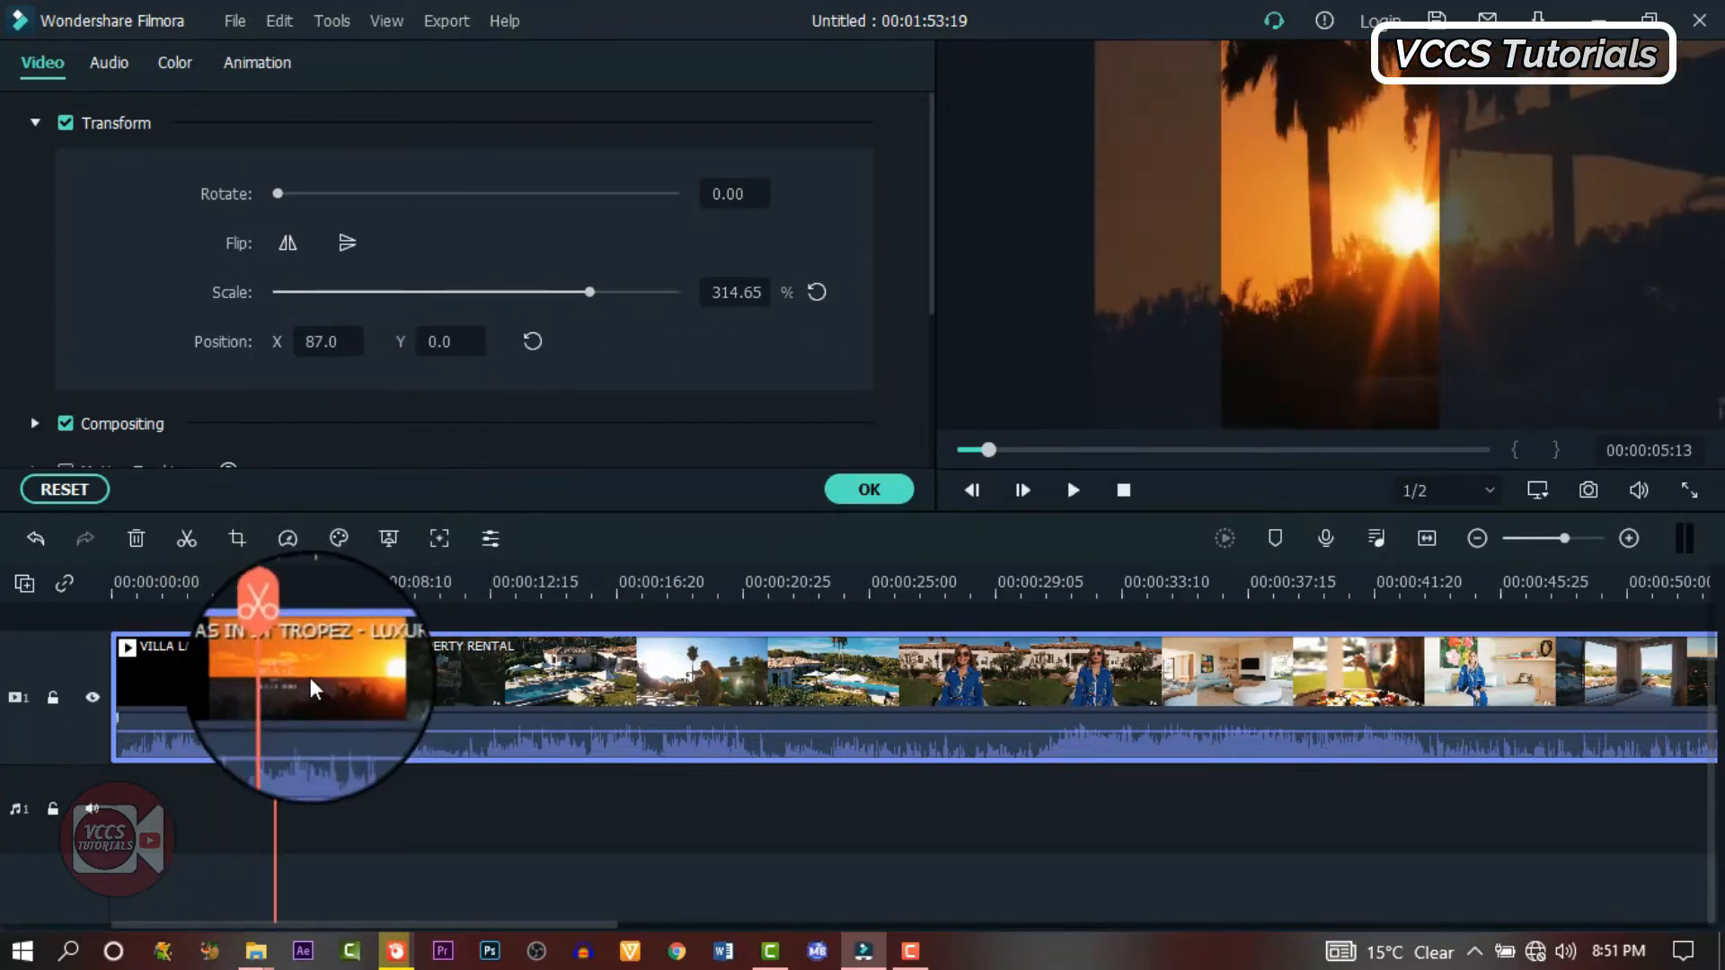
click(278, 639)
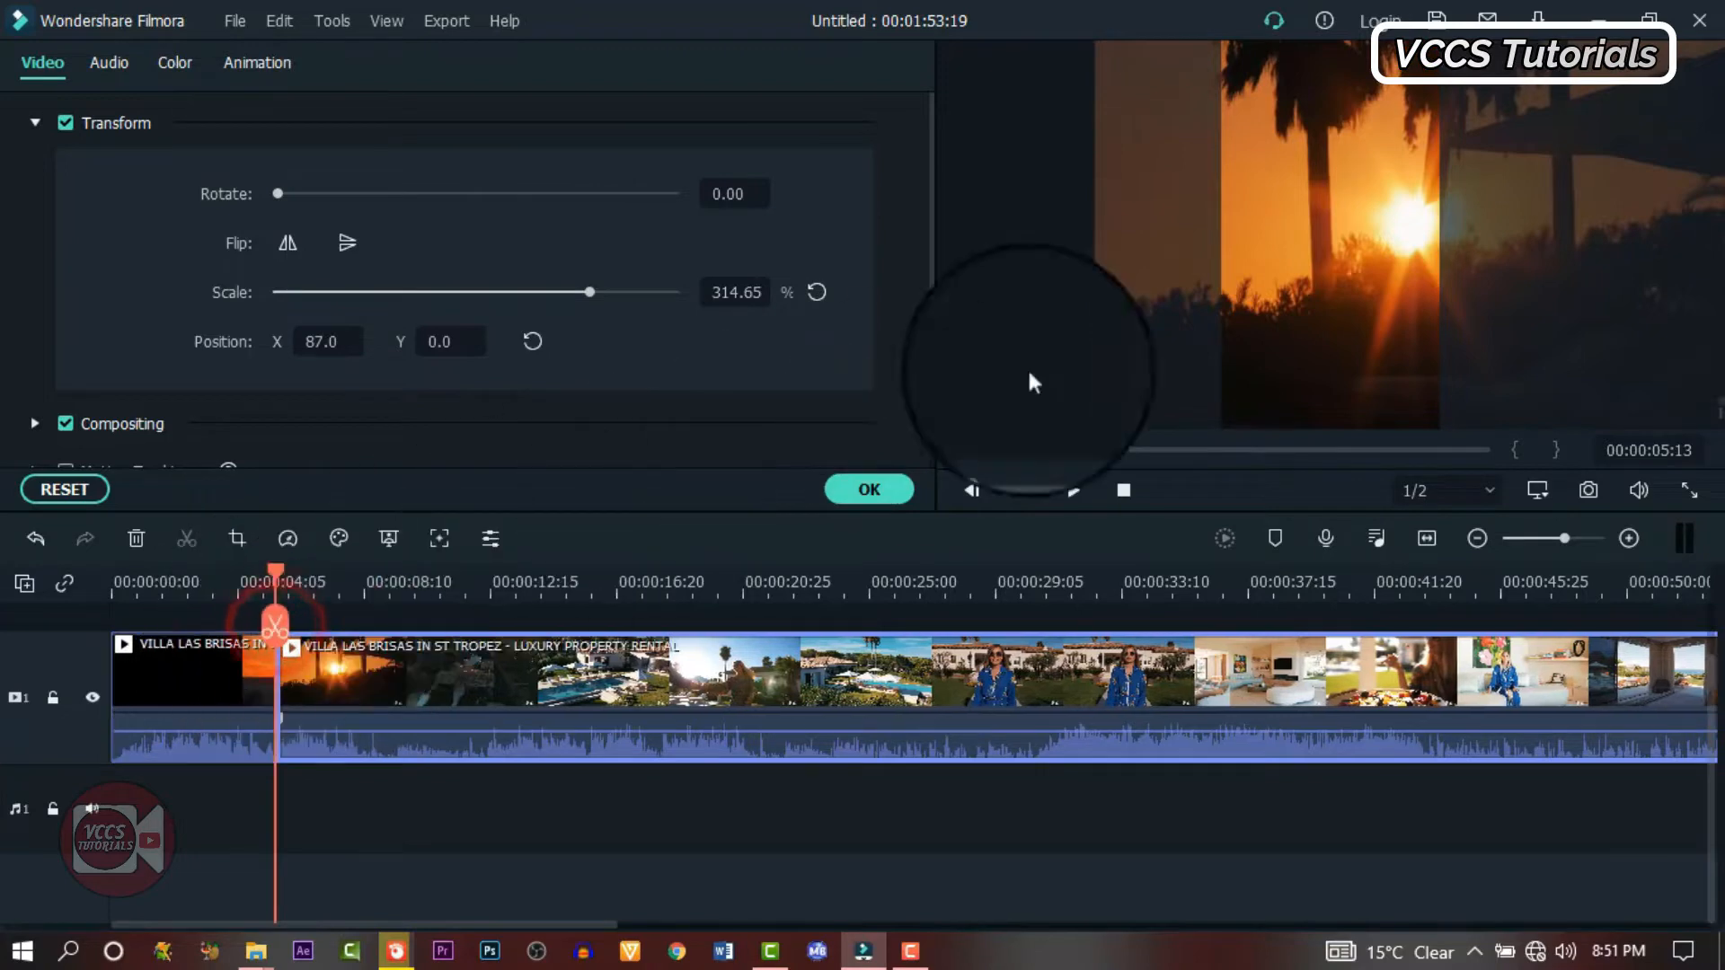
click(1374, 283)
drag(1374, 283, 1295, 287)
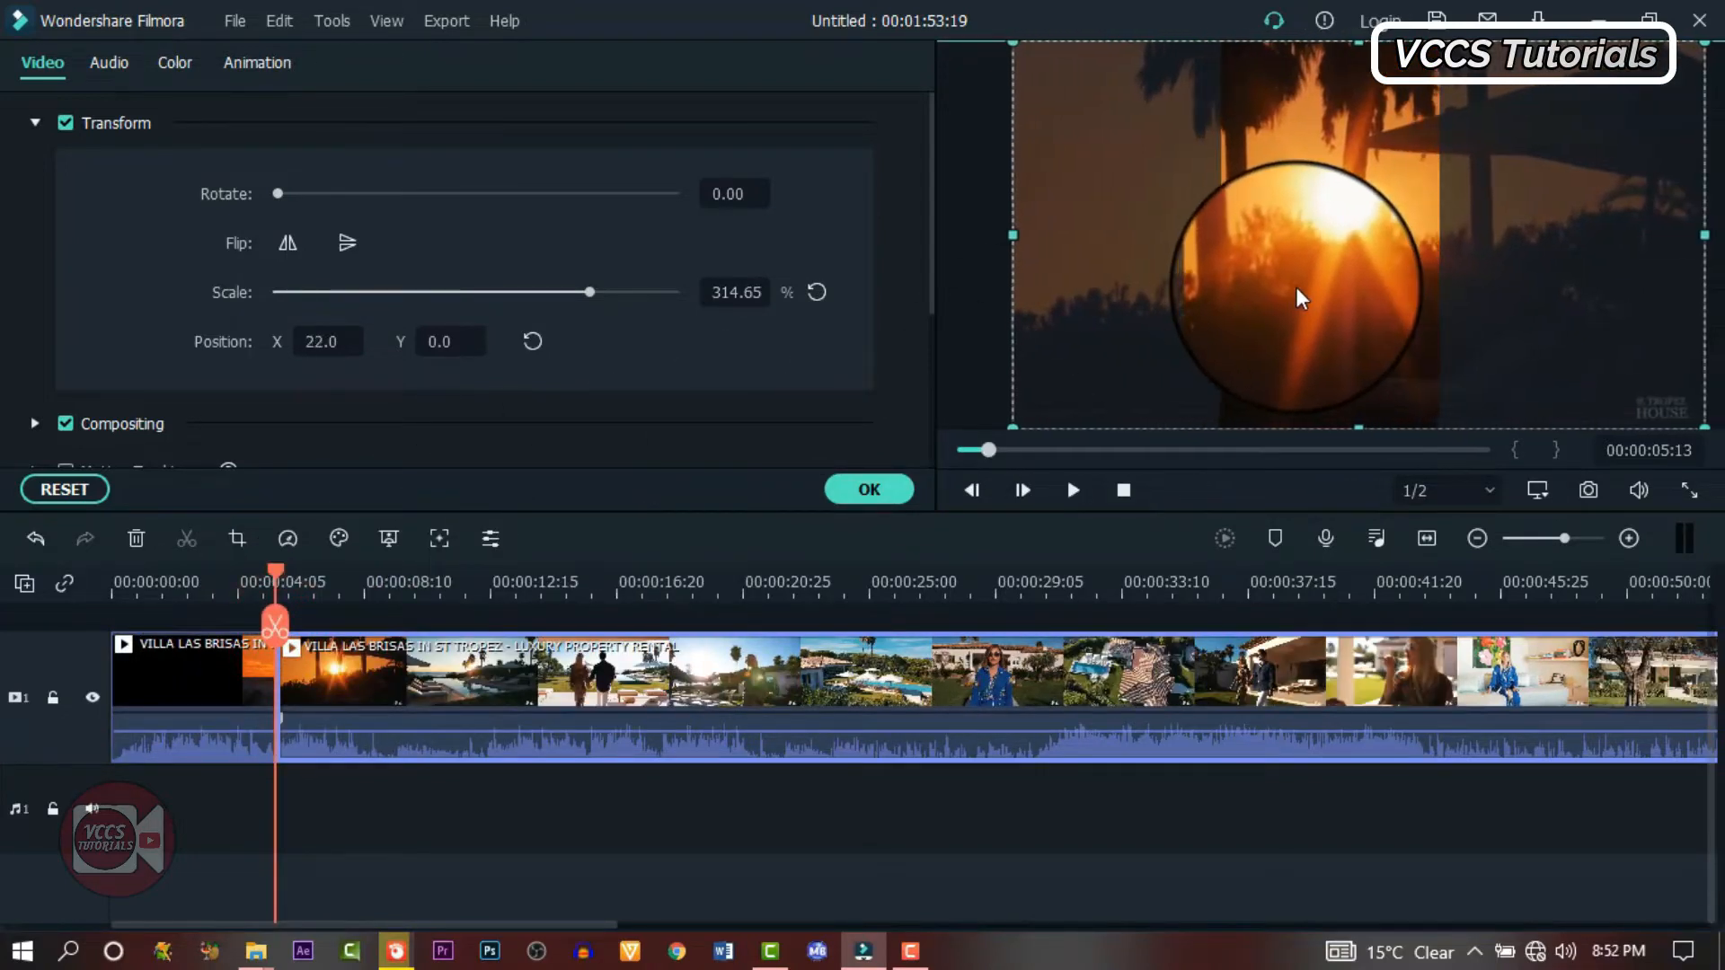
- Split the clip at 00:00:14:10 and reposition the segment with the couple walking hand in hand to X 45
key(space)
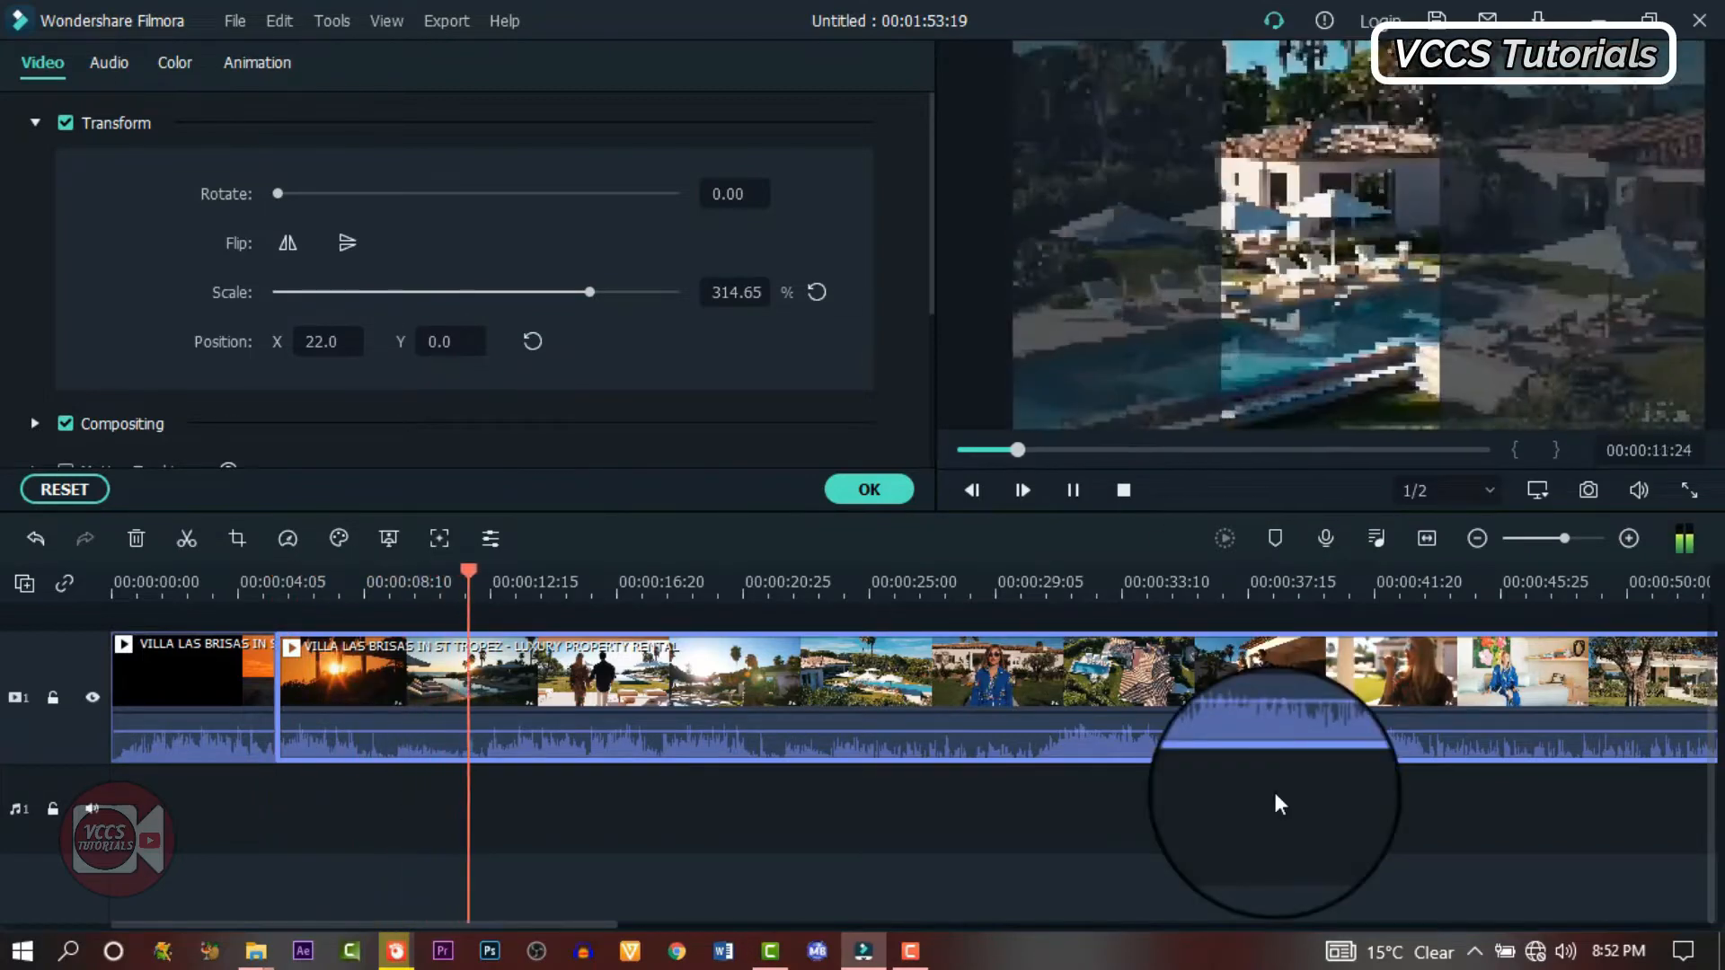
key(space)
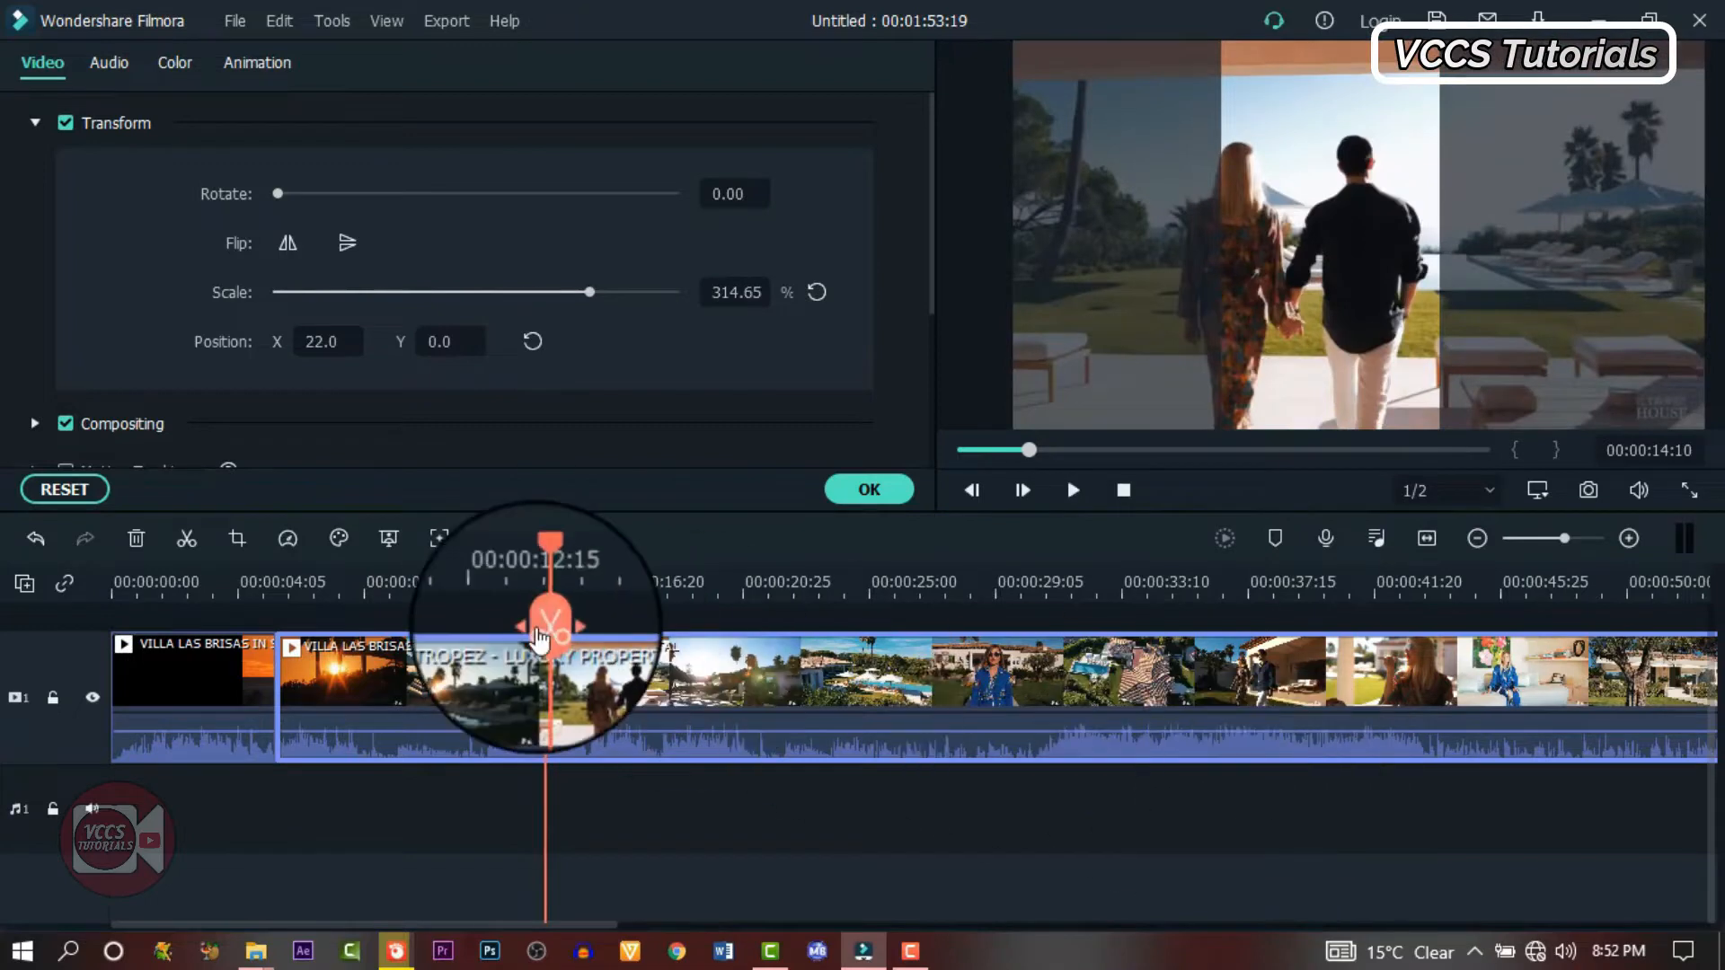
click(536, 634)
click(1276, 311)
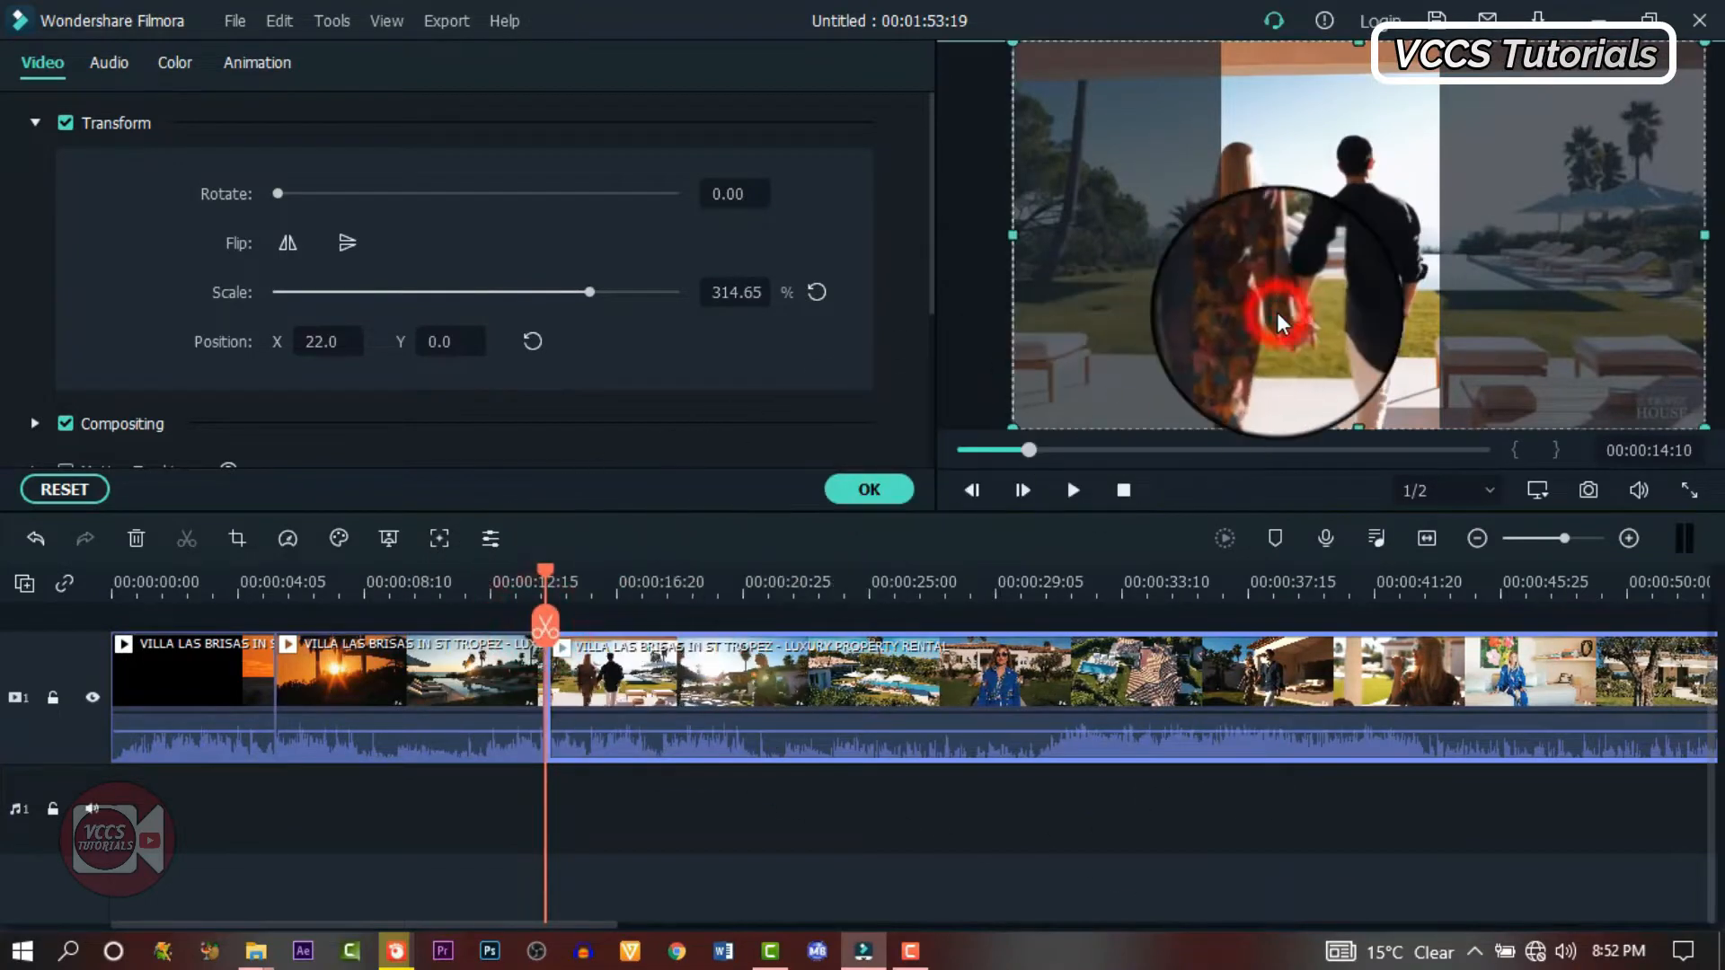
drag(1287, 313, 1306, 311)
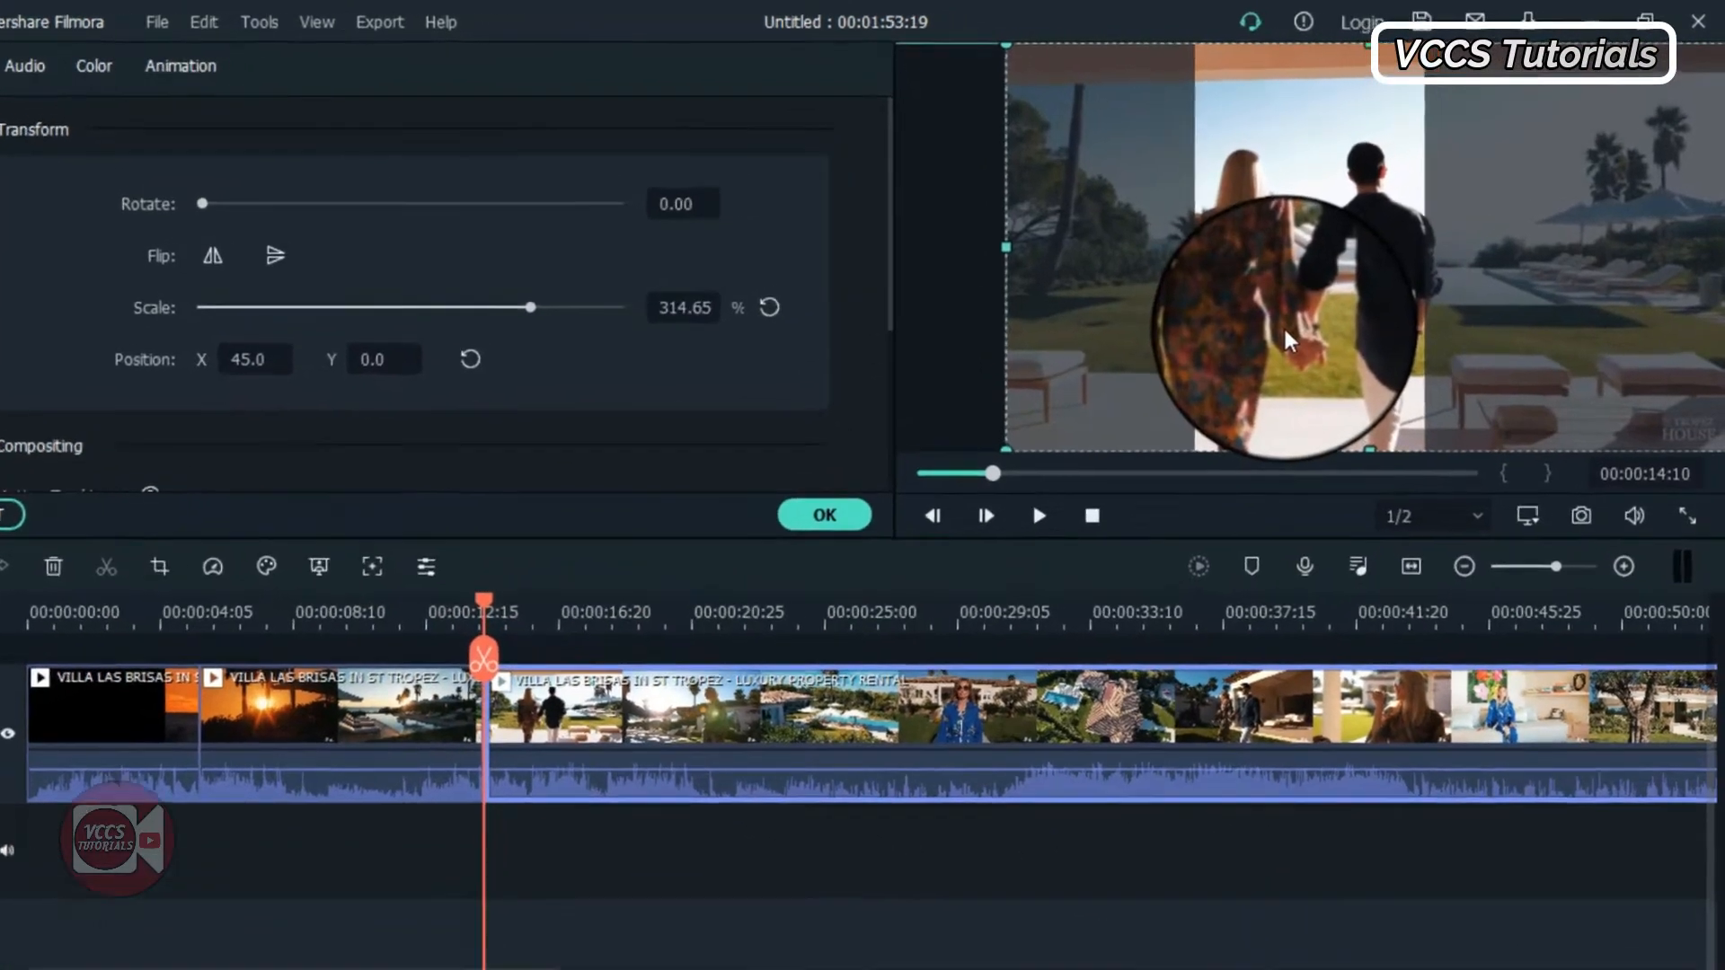
- Split the clip at 00:00:18:18 and shift the outstretched-hands segment to X -46 to bring the woman into frame
key(space)
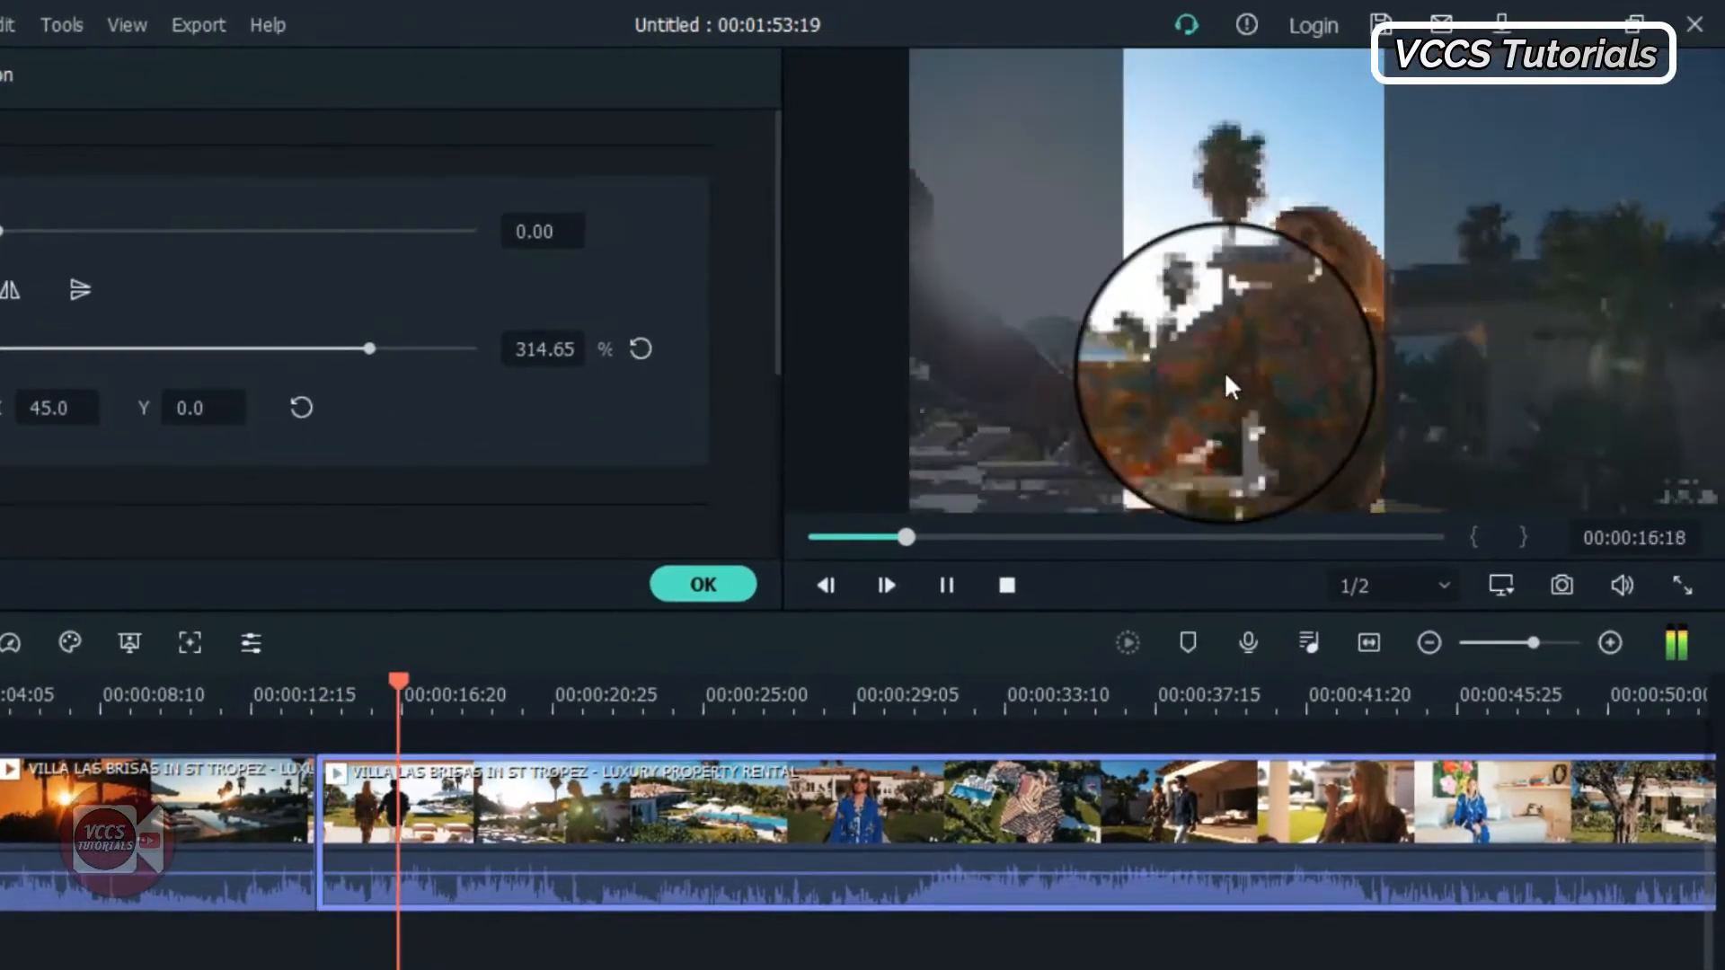
key(space)
key(space)
key(space)
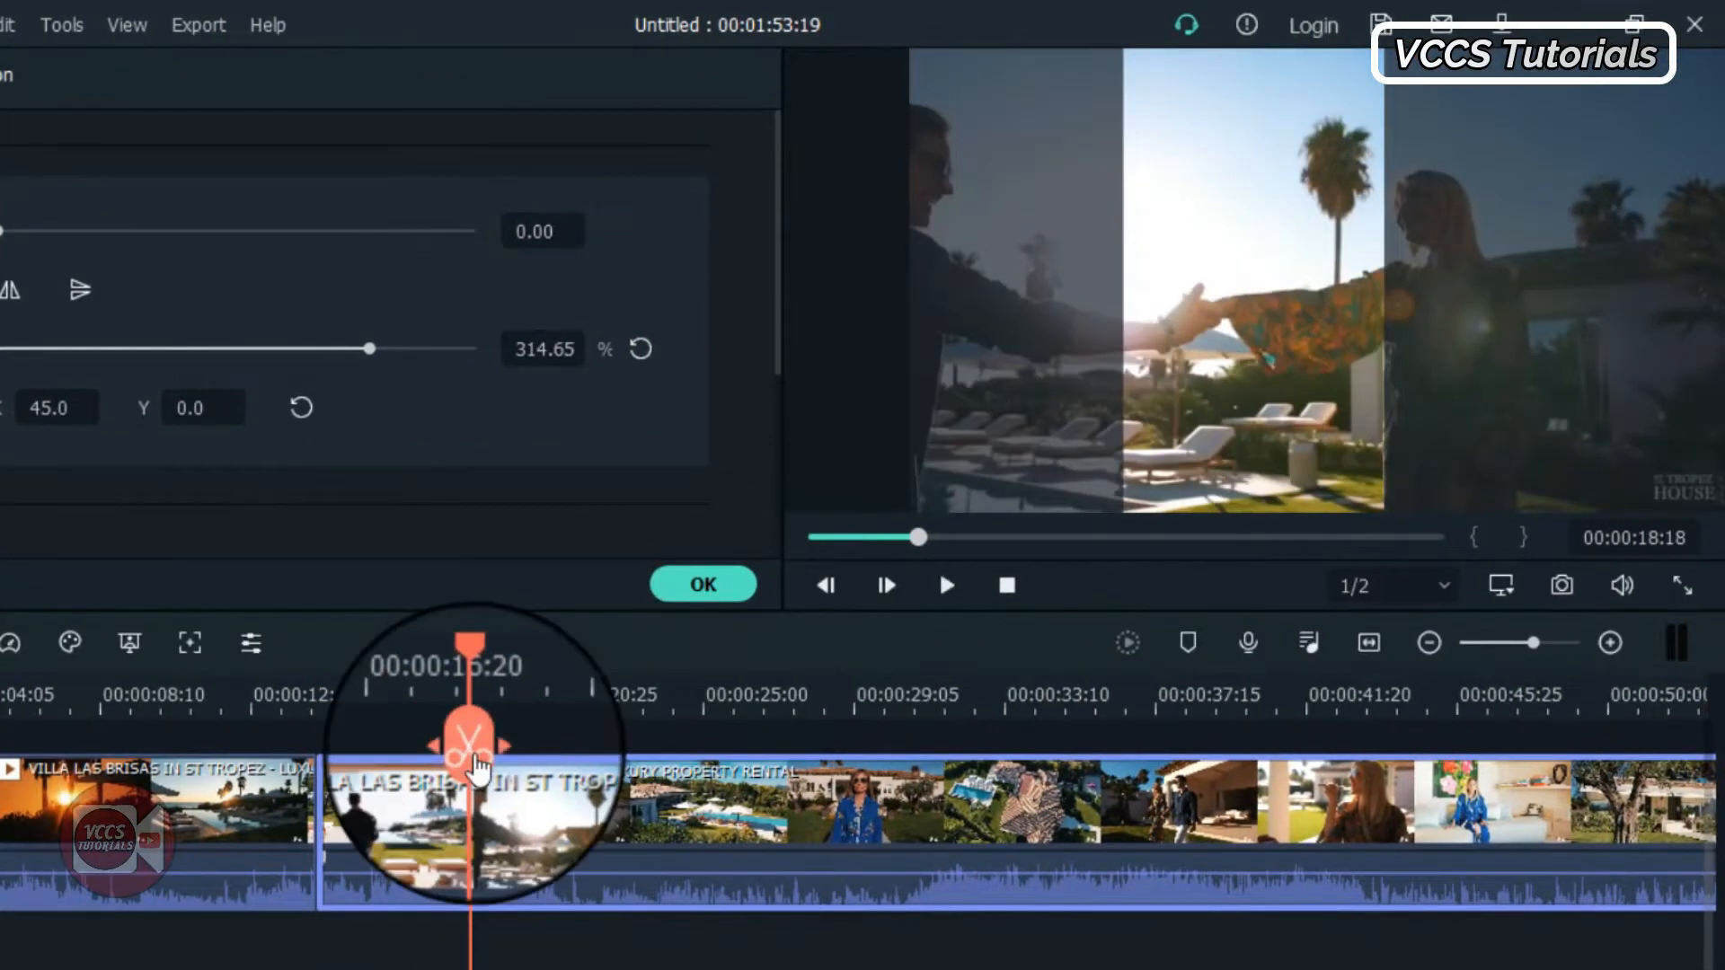
click(469, 748)
drag(1331, 394, 1194, 400)
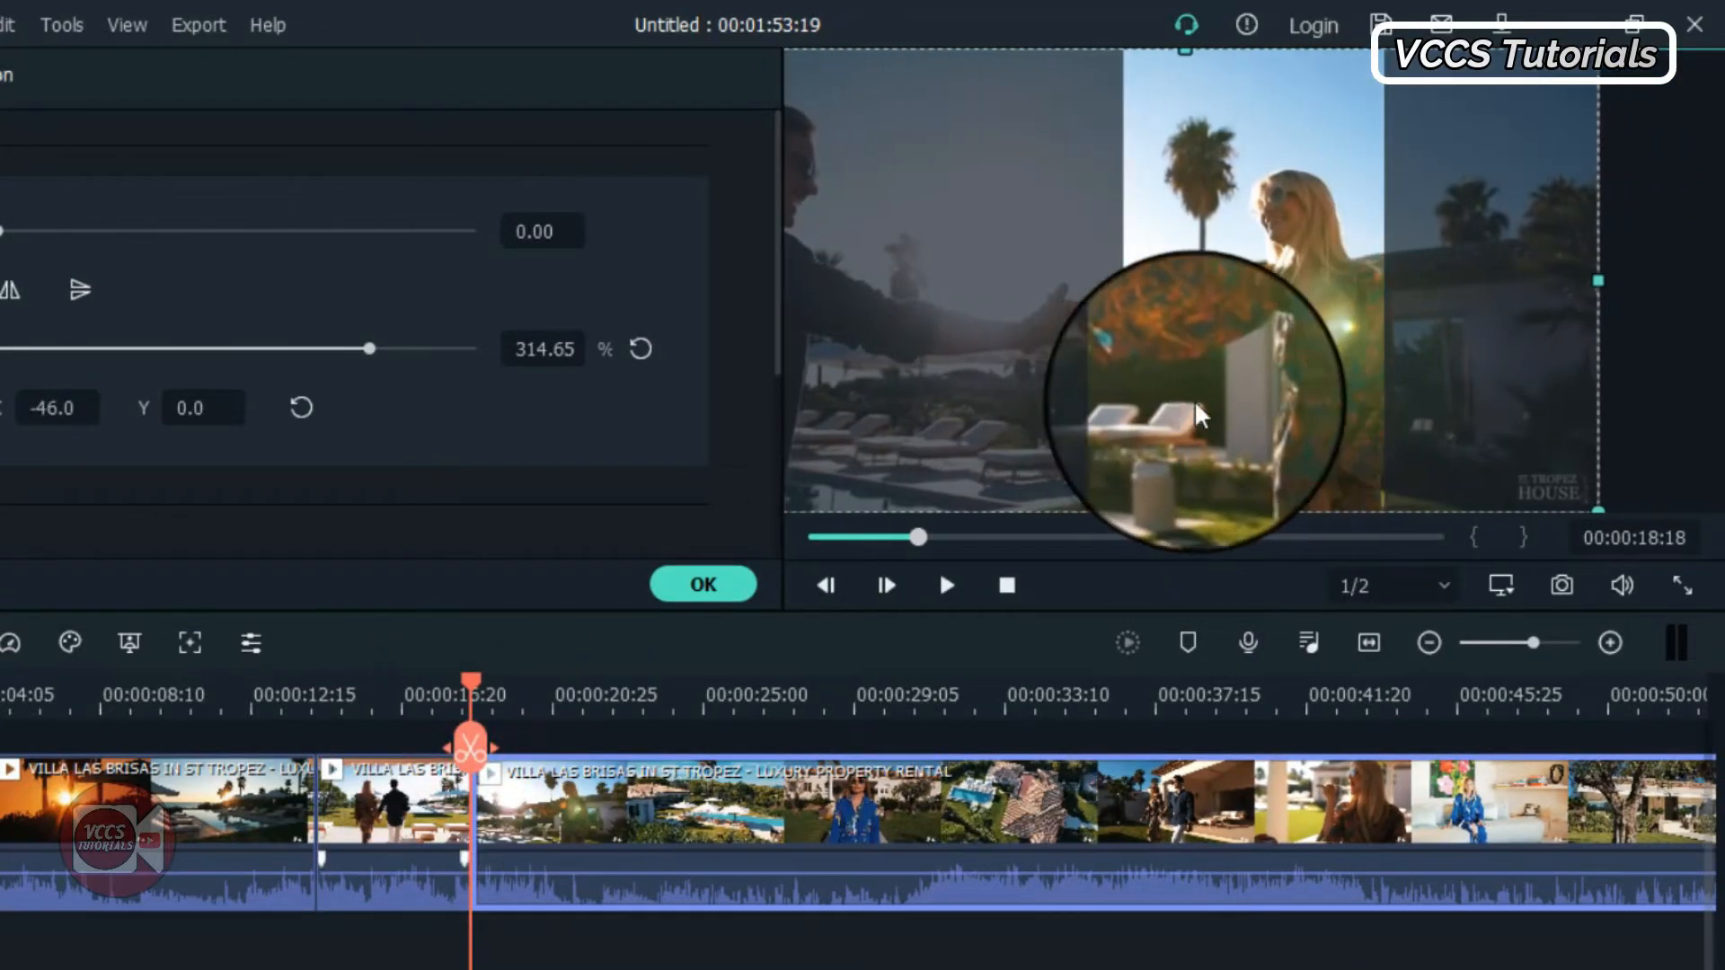
- Split the clip at 00:00:20:29 and shift the couple-by-the-pool segment to X -73
key(space)
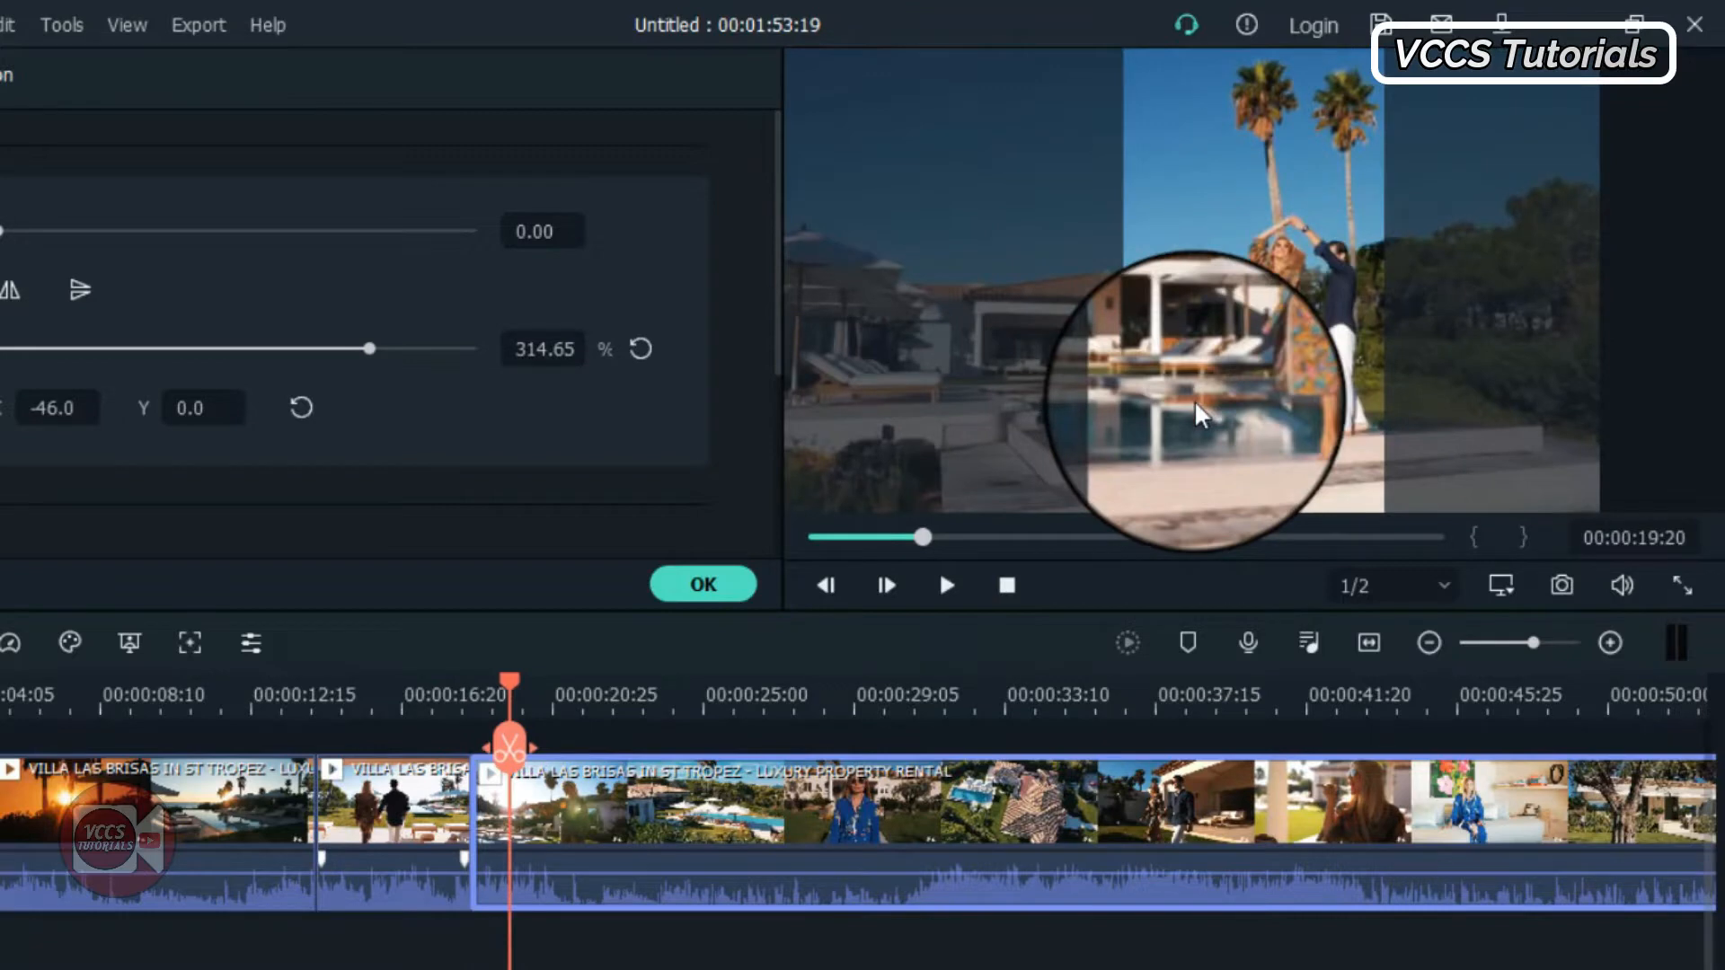
click(557, 750)
drag(1335, 365, 1293, 365)
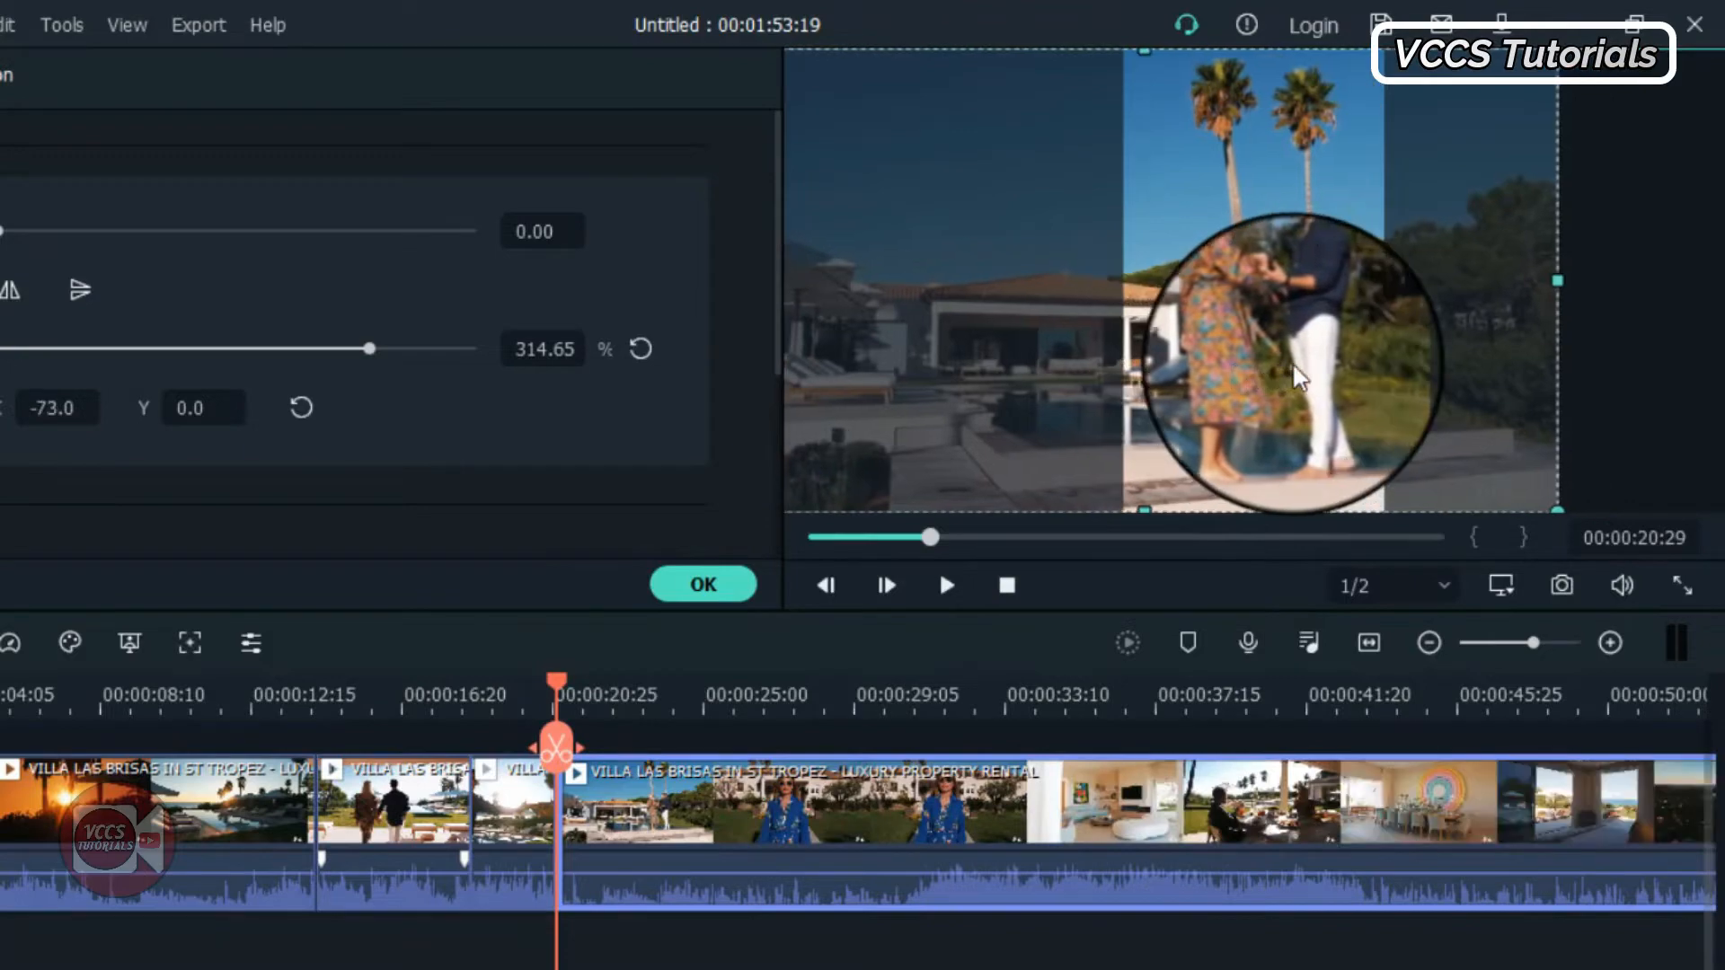
- Split the clip at 00:00:24:02 and move the picture right to centre the woman in the blue dress
key(space)
key(space)
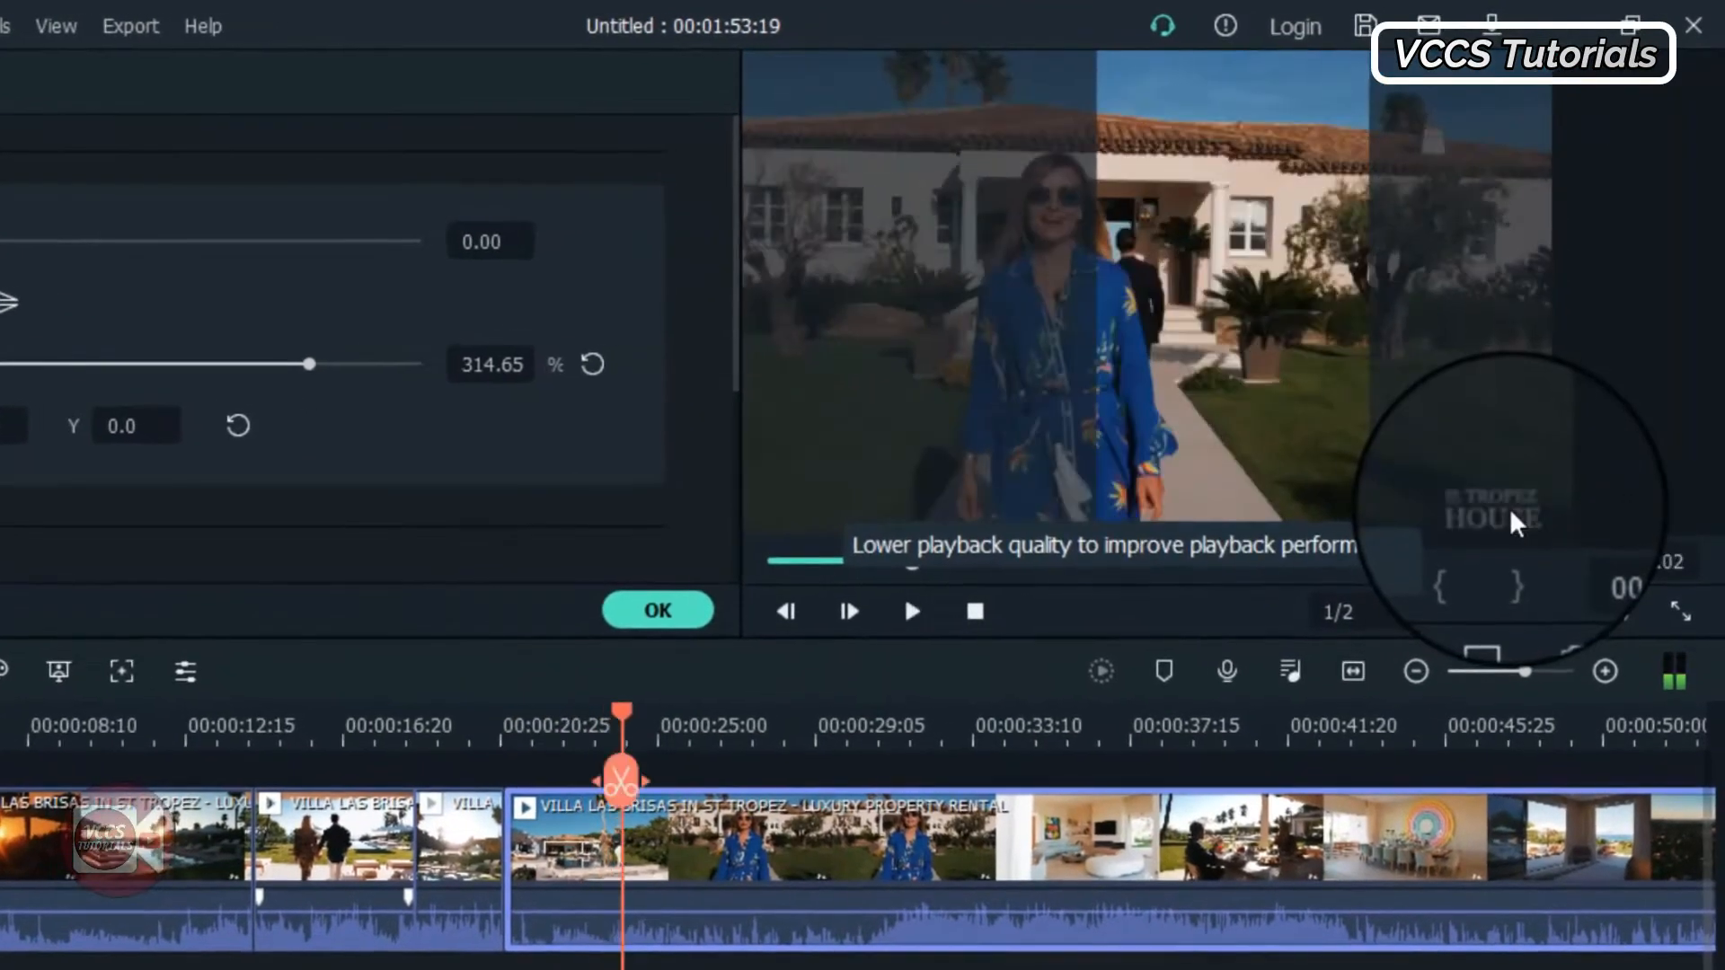
click(627, 776)
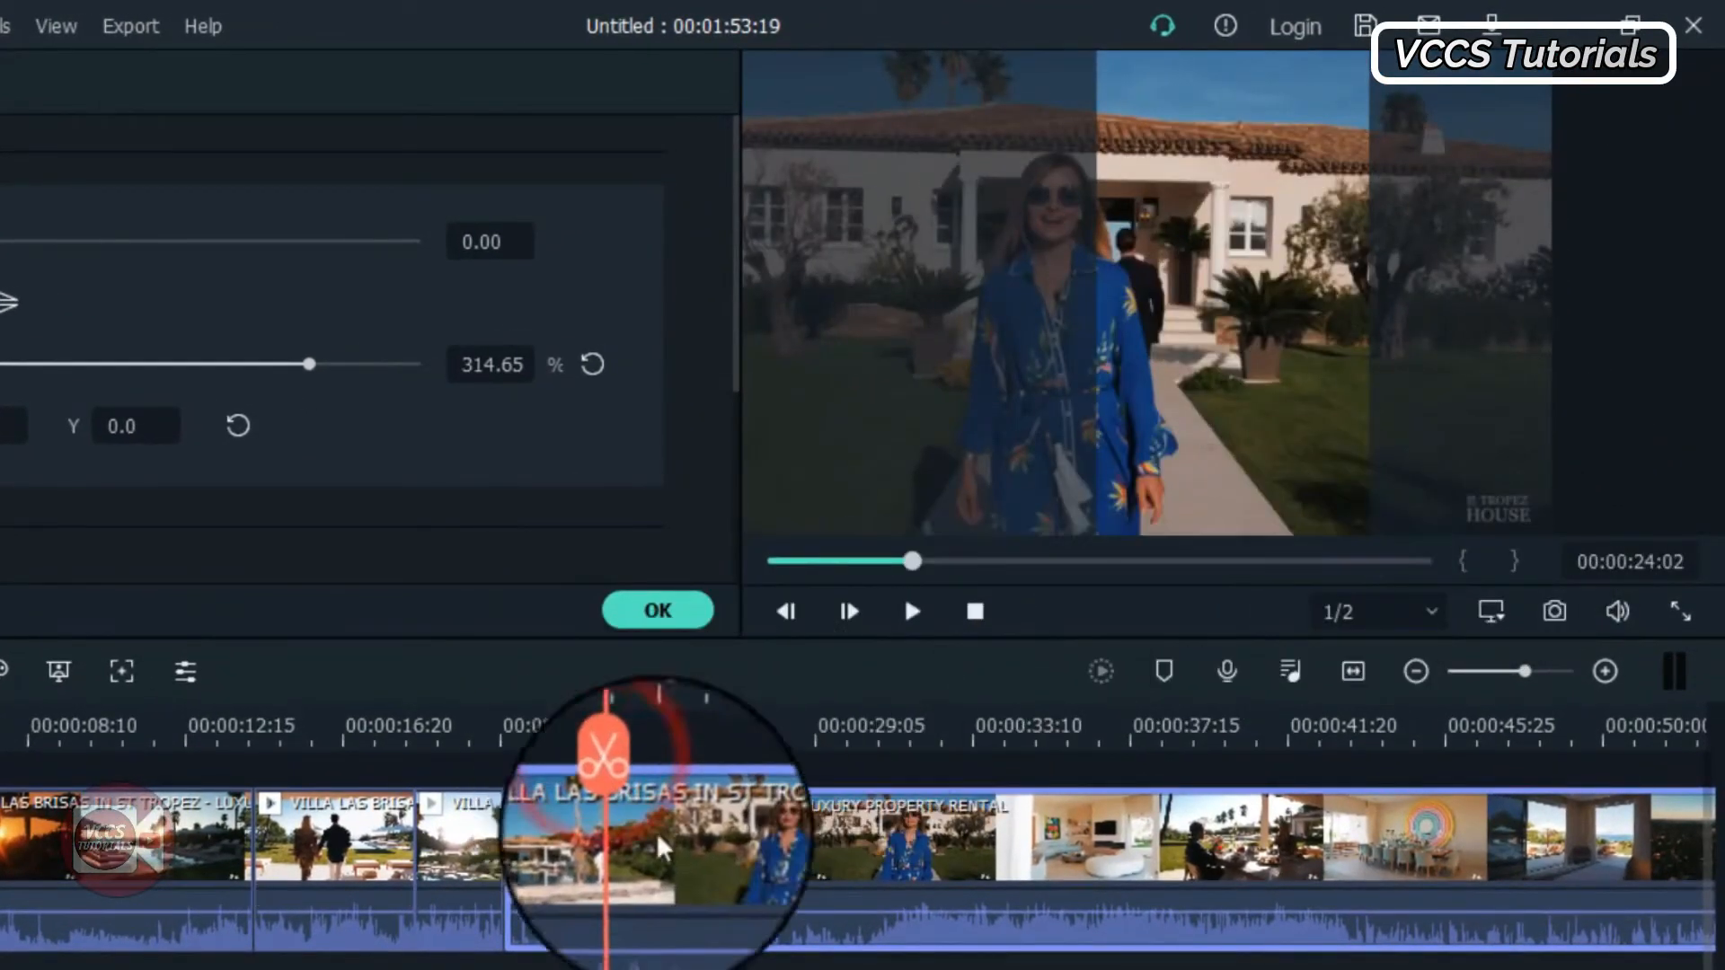
click(620, 780)
click(1152, 435)
drag(1152, 436, 1262, 425)
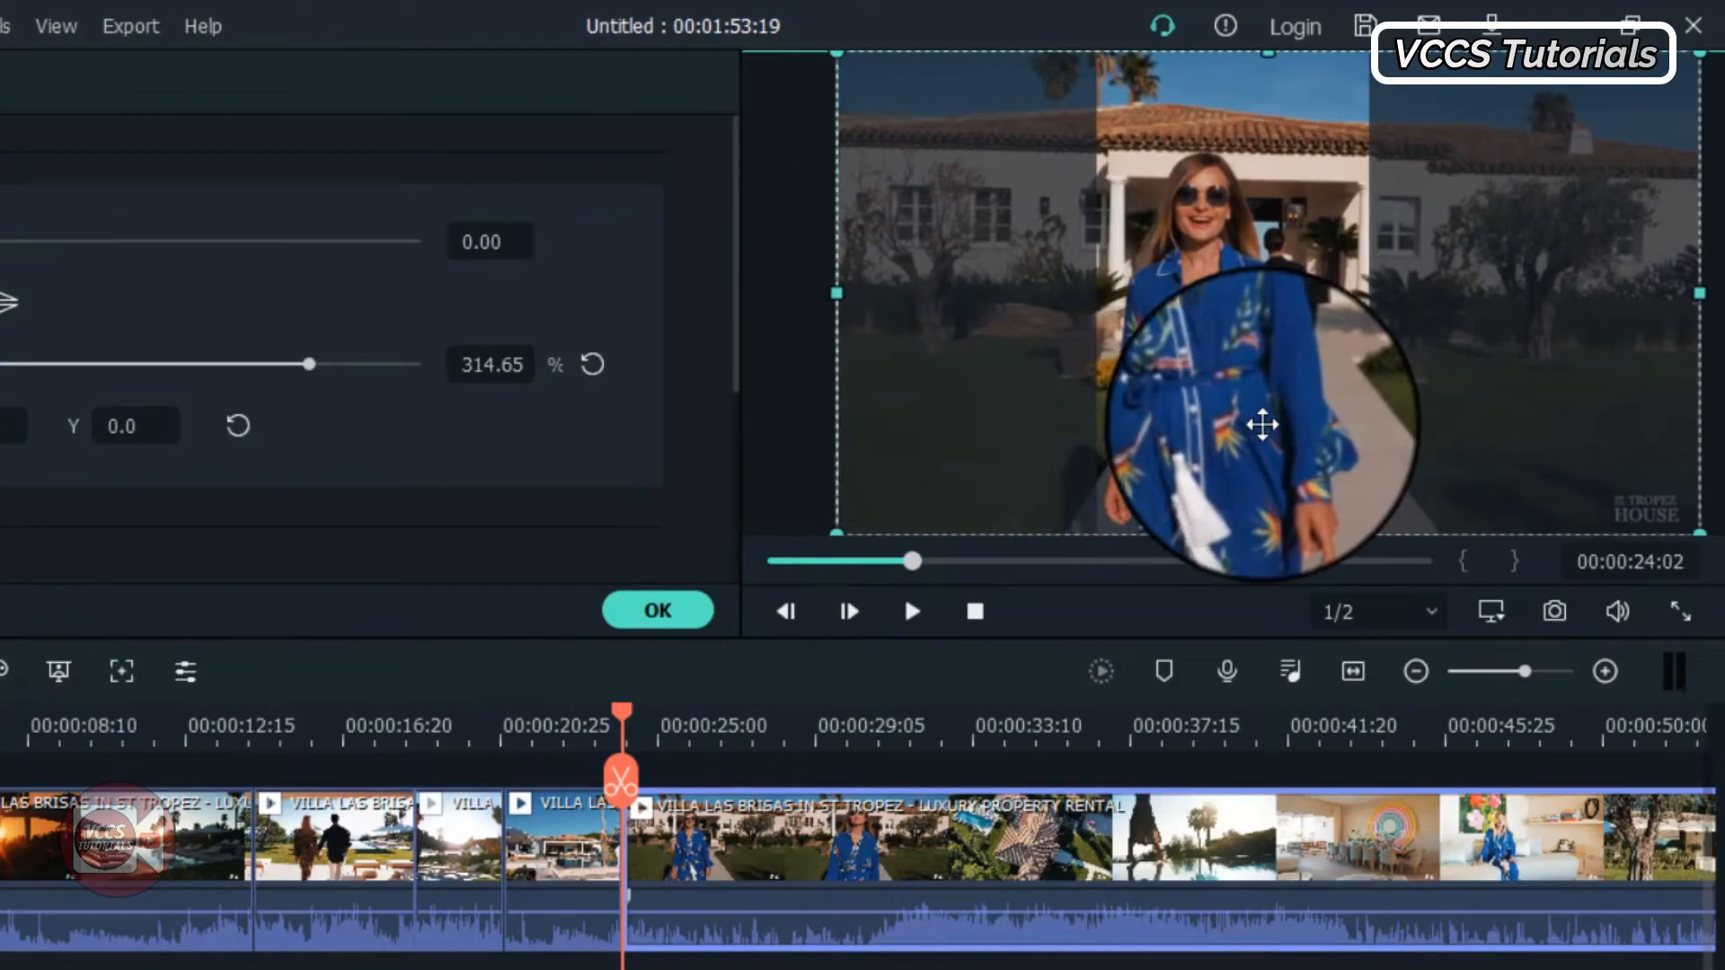
- Split the clip at 00:00:36:18 and move the picture right so the legs walking beside the pool fall inside the vertical frame
key(space)
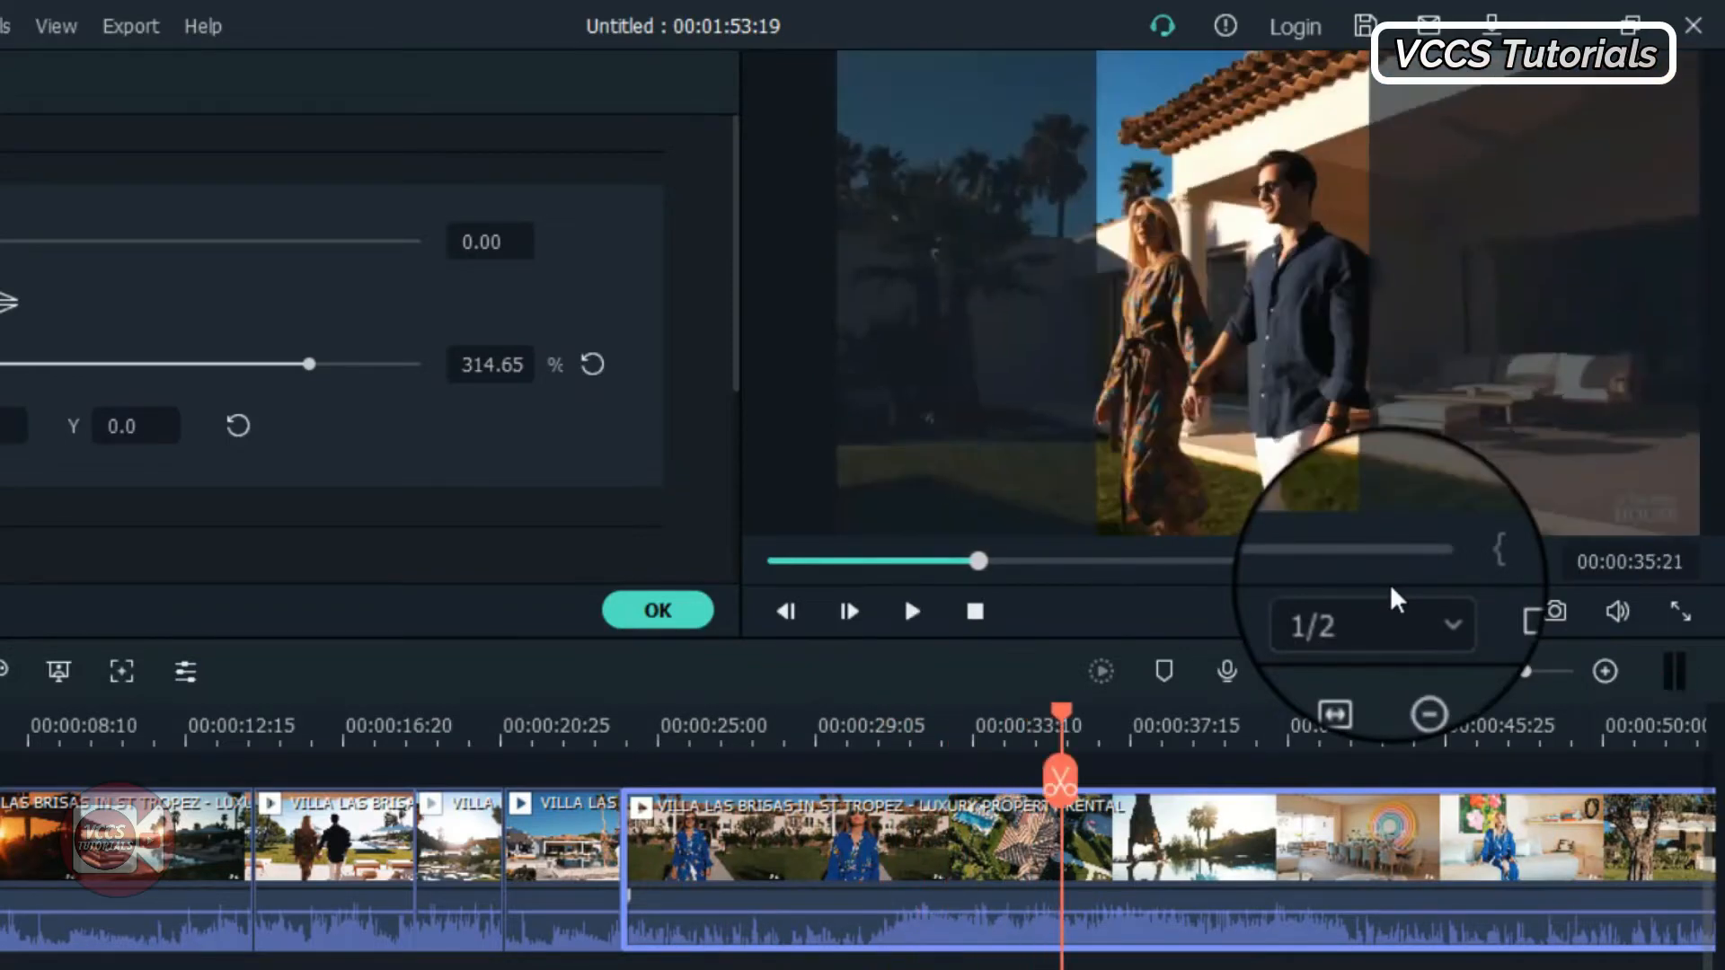
key(space)
click(1093, 714)
drag(1092, 715, 1072, 720)
key(space)
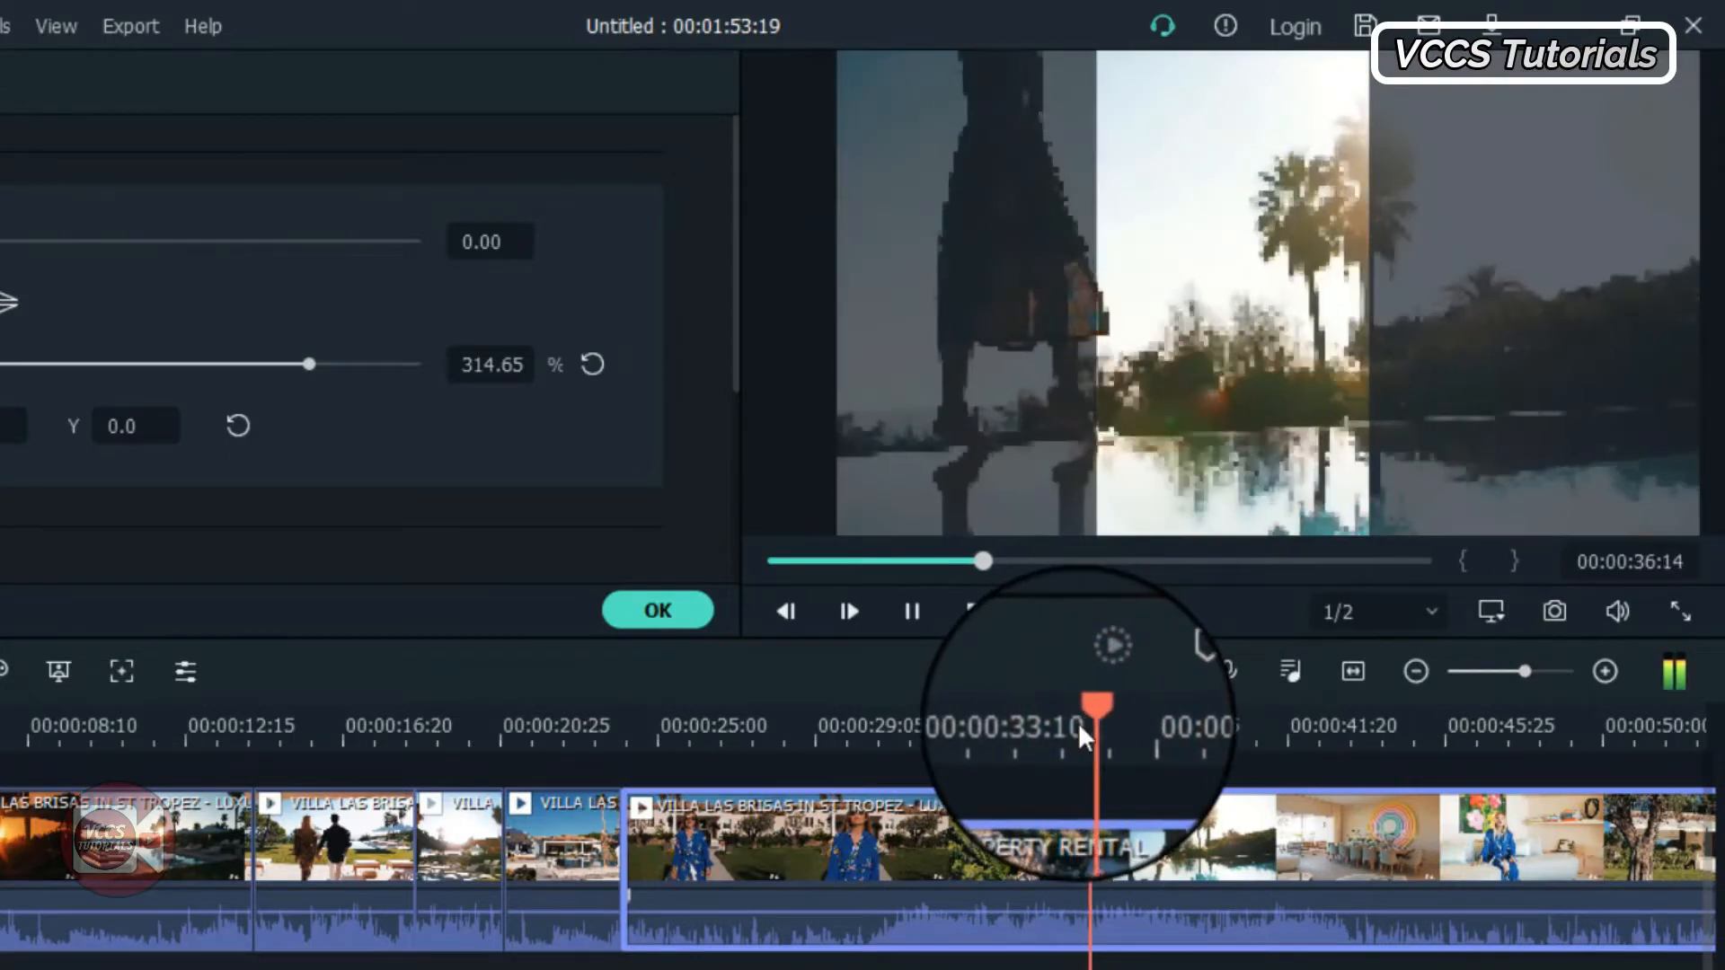
key(space)
click(1096, 783)
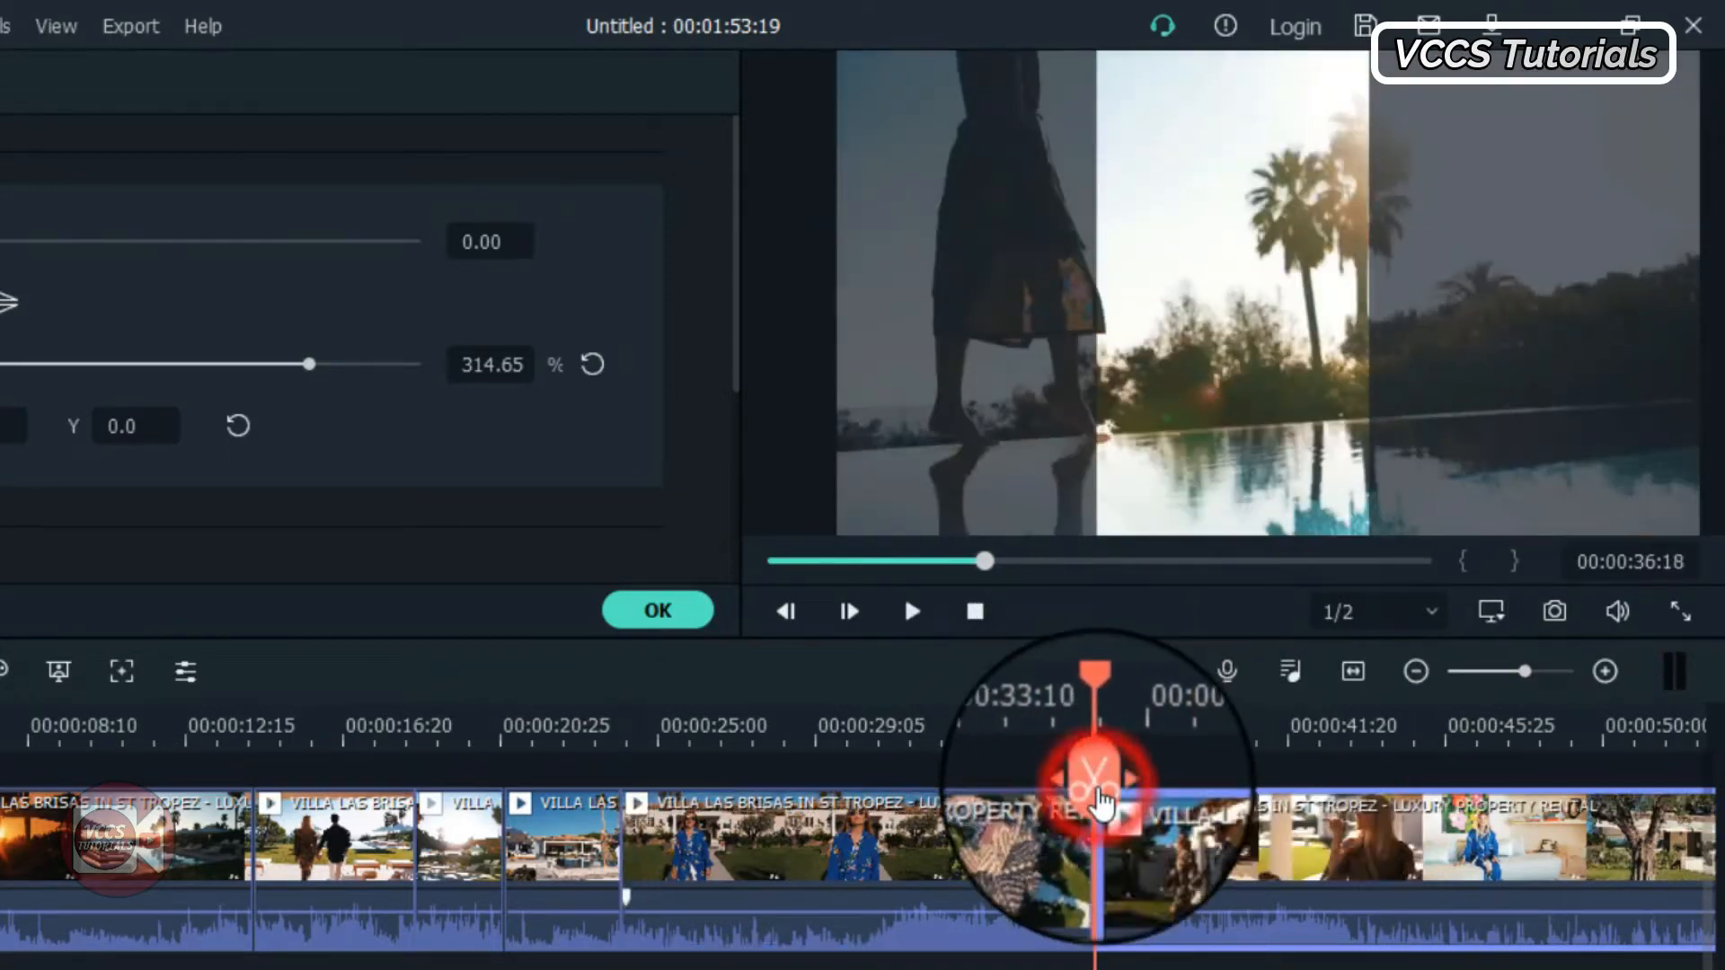
drag(1139, 386, 1331, 381)
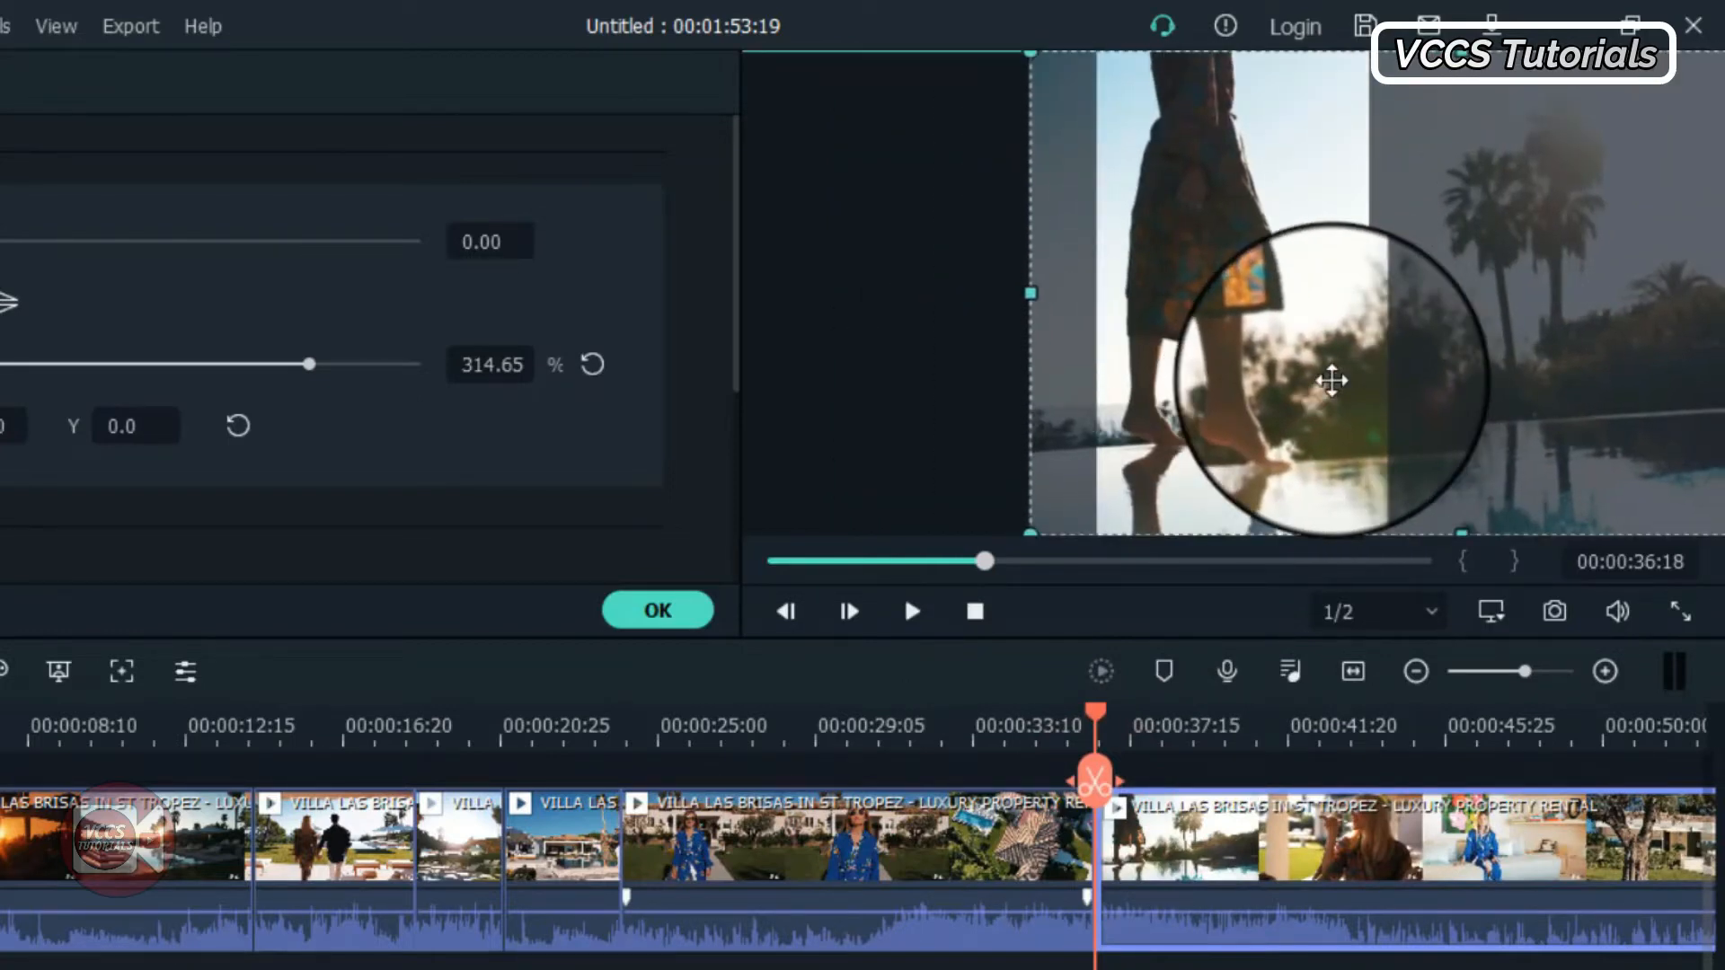
- Split the clip at 00:00:38:27 and move the outdoor dining shot left so the table between the couple fills the frame
key(space)
key(space)
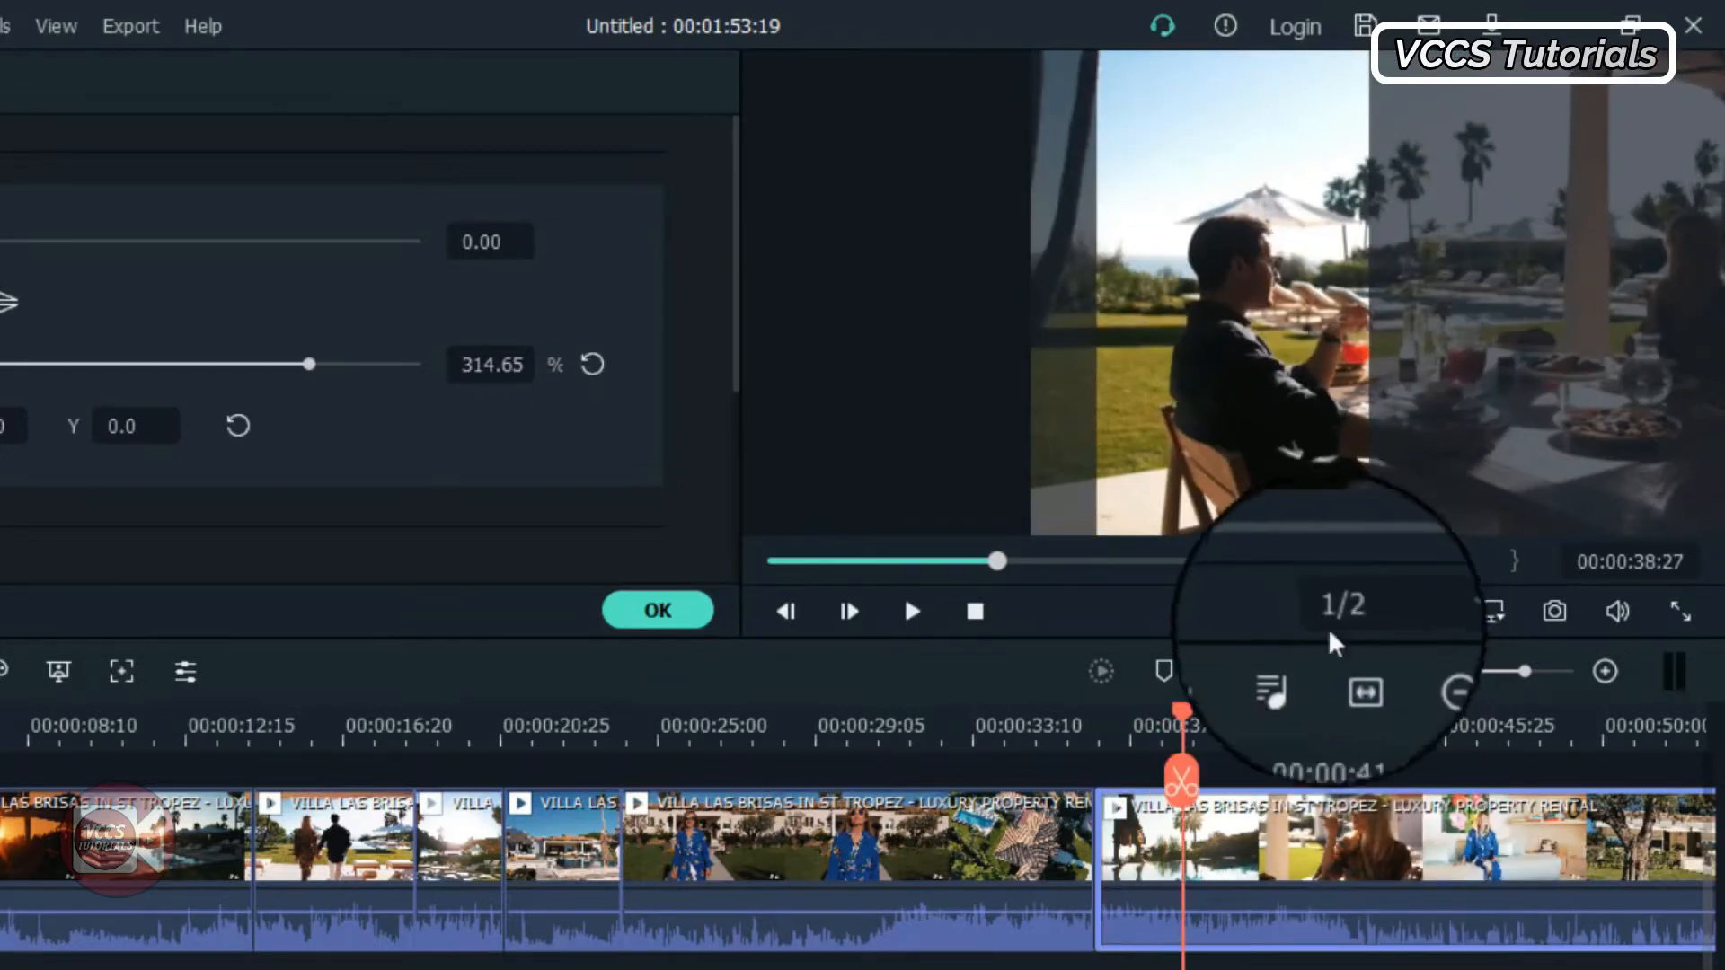
click(1165, 783)
drag(1323, 413, 1166, 410)
drag(1312, 440, 1206, 436)
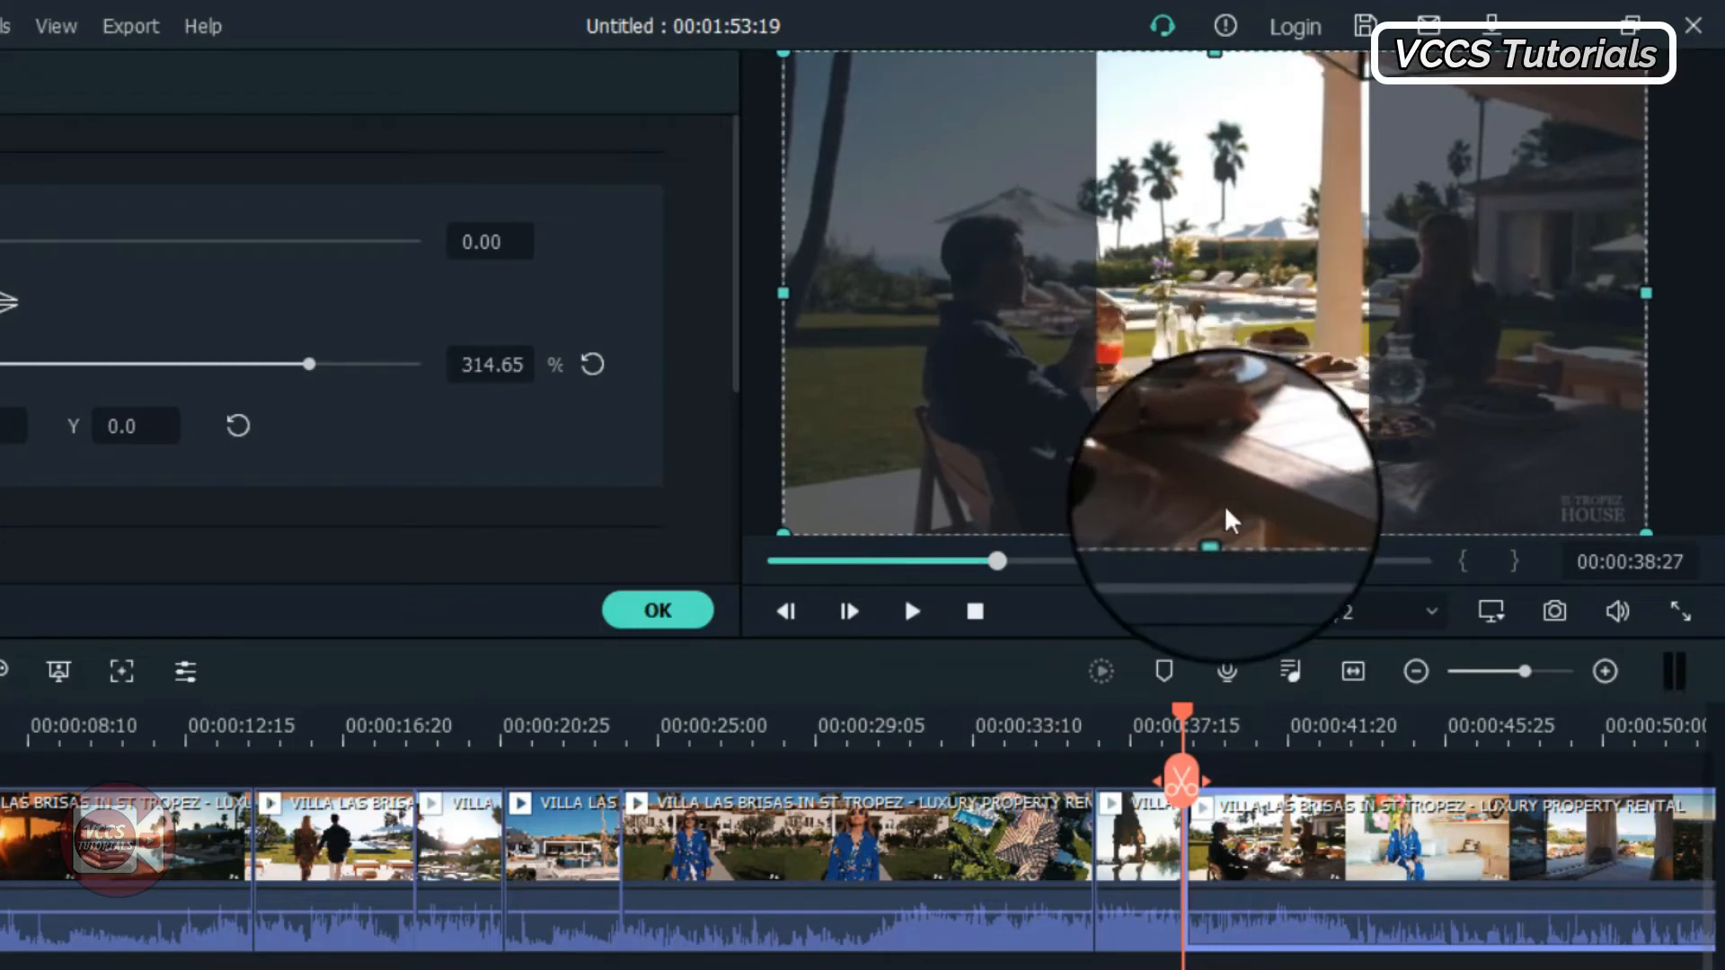
- Split the clip at 00:00:39:18 and move the picture left to bring the woman eating fruit into the frame
key(space)
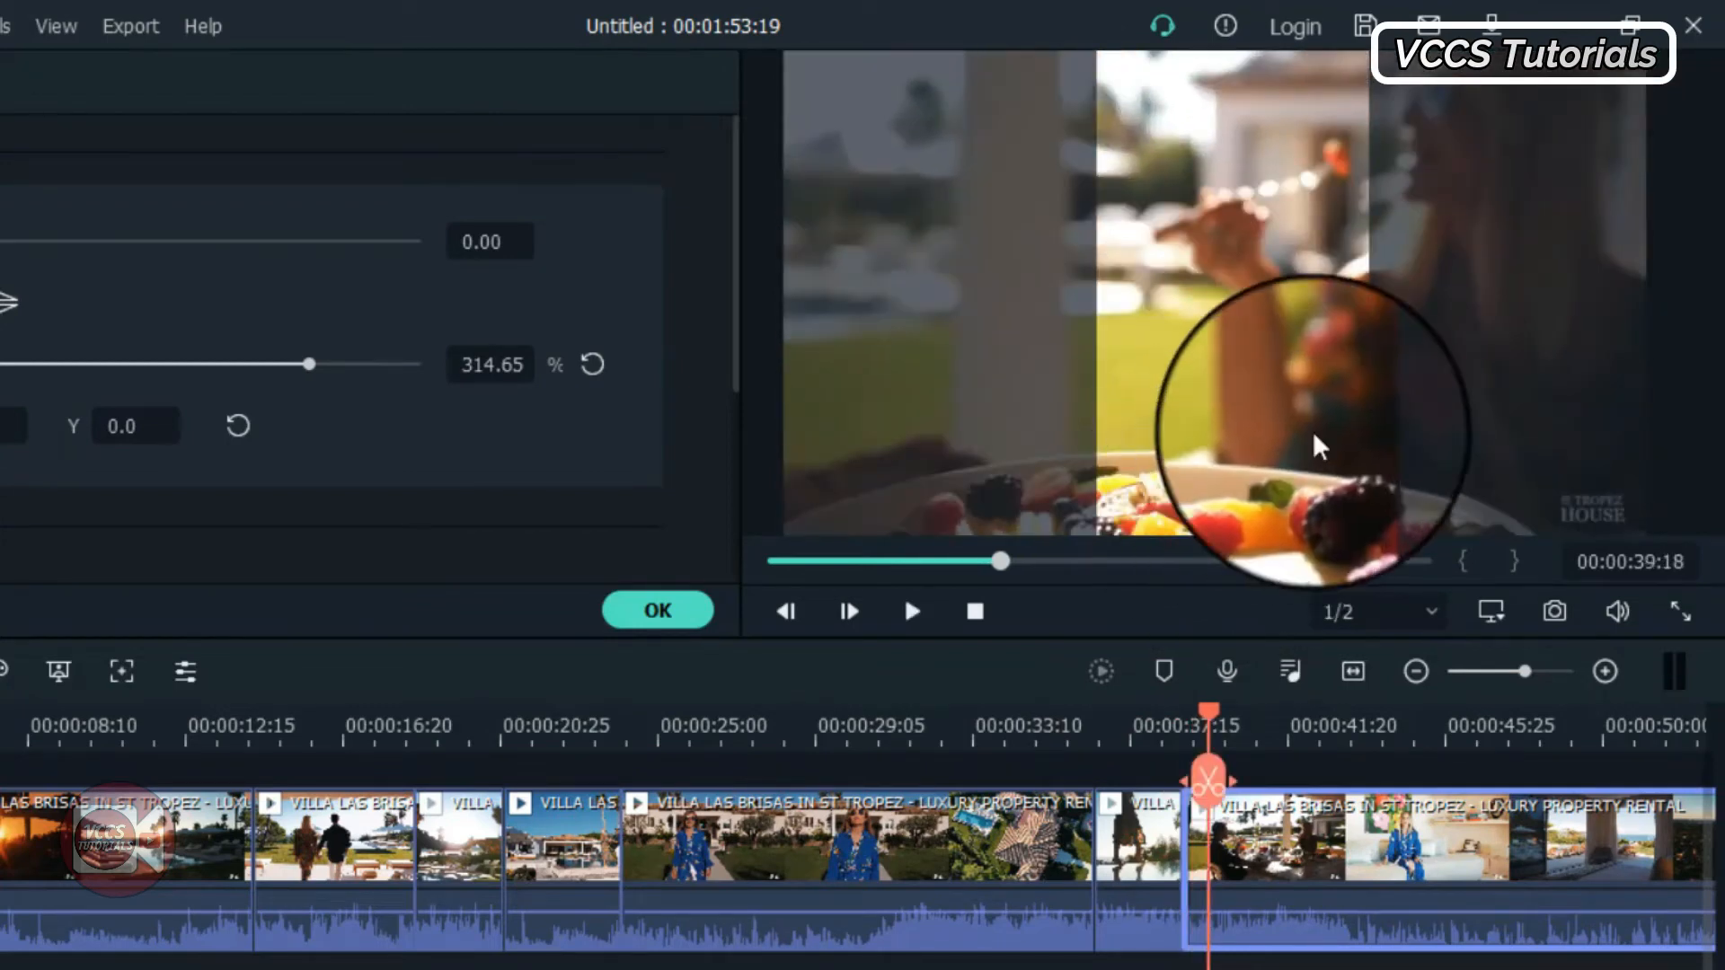
click(1210, 789)
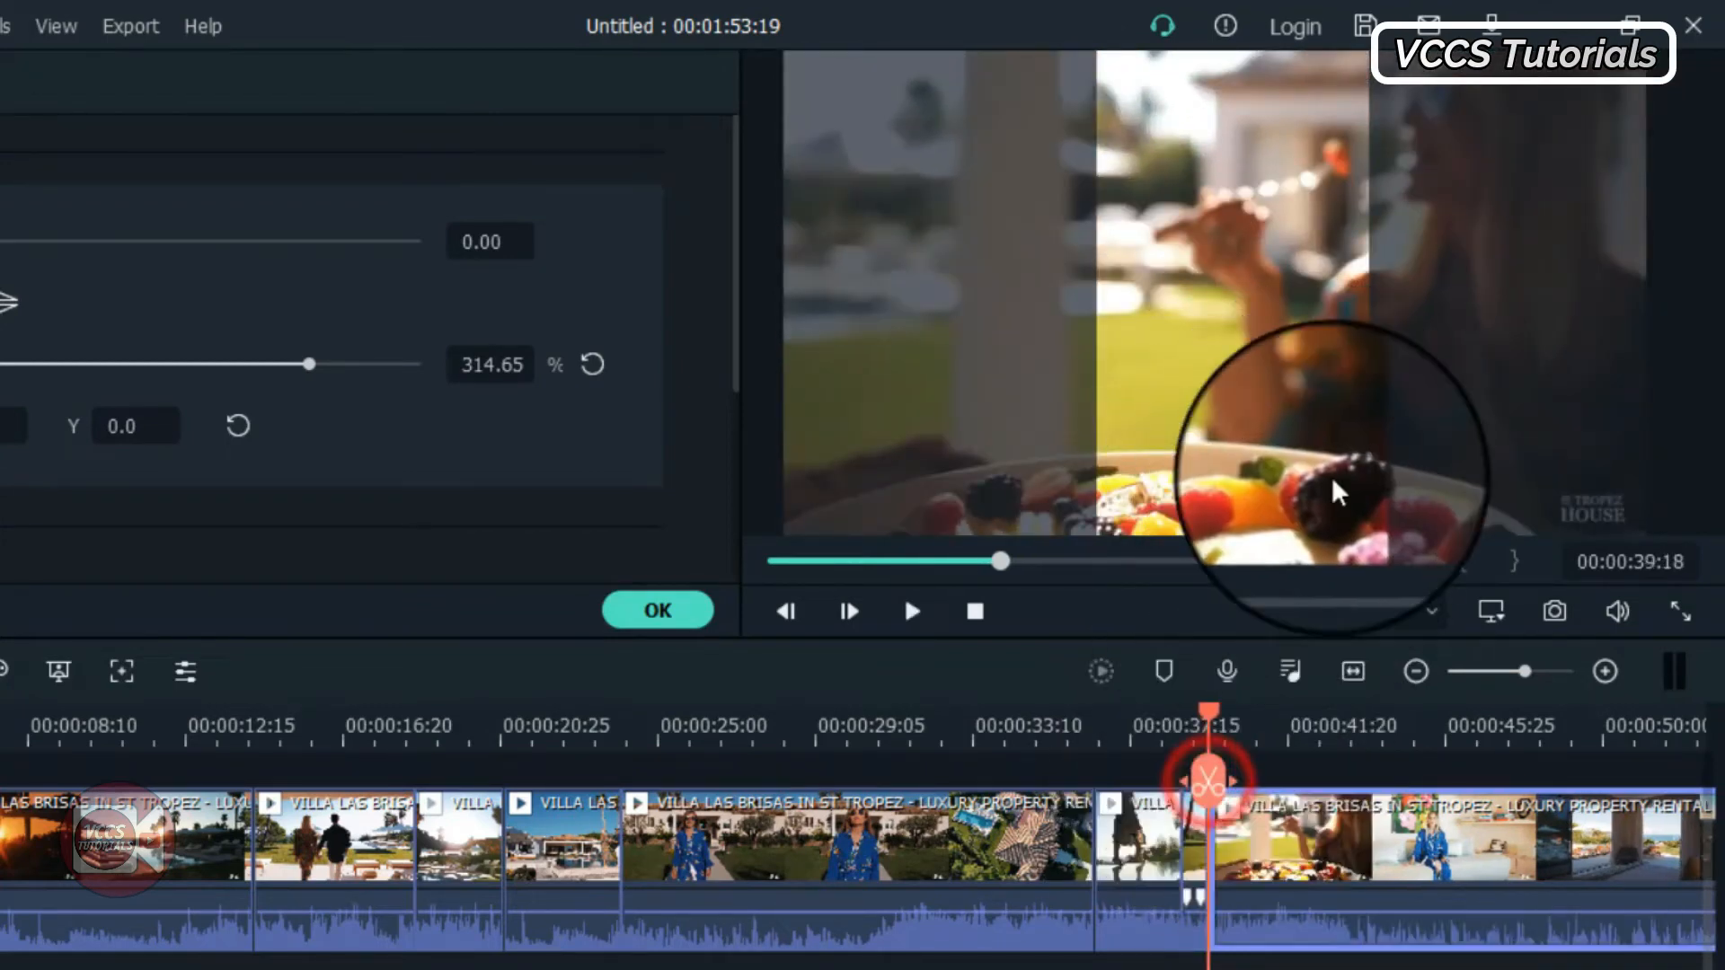
drag(1322, 426, 1144, 432)
- Split the clip at 00:00:42:27 and move the picture right to bring the seated woman in the blue dress into the vertical frame
key(space)
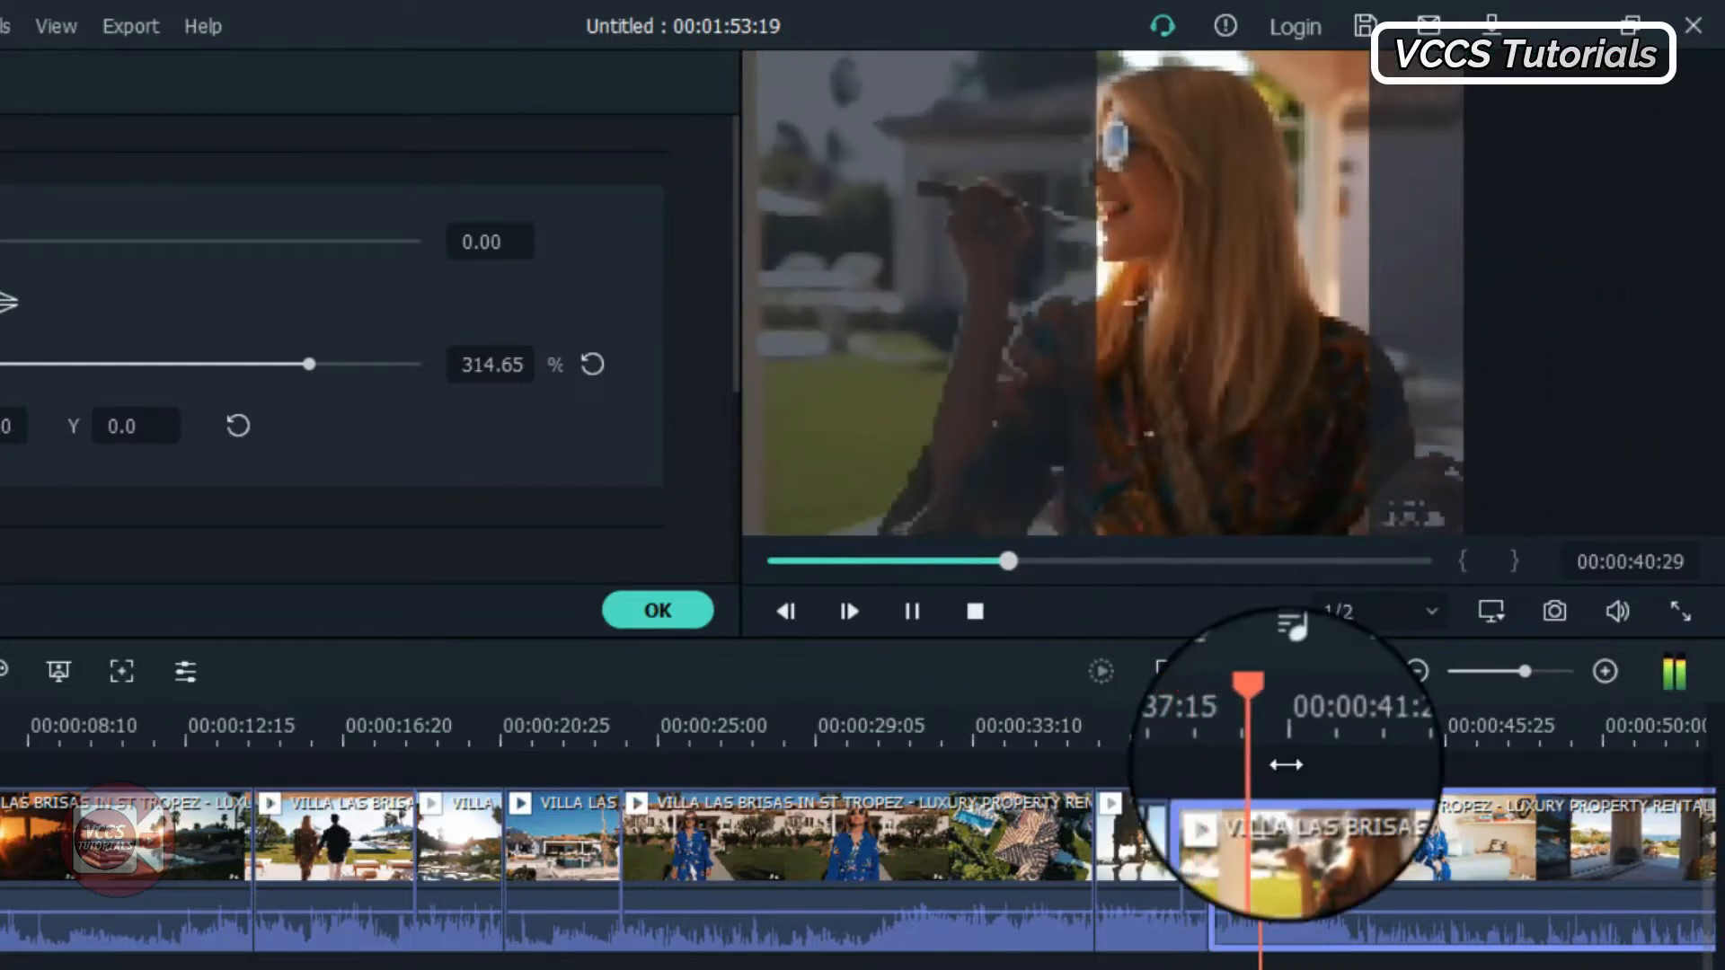
key(space)
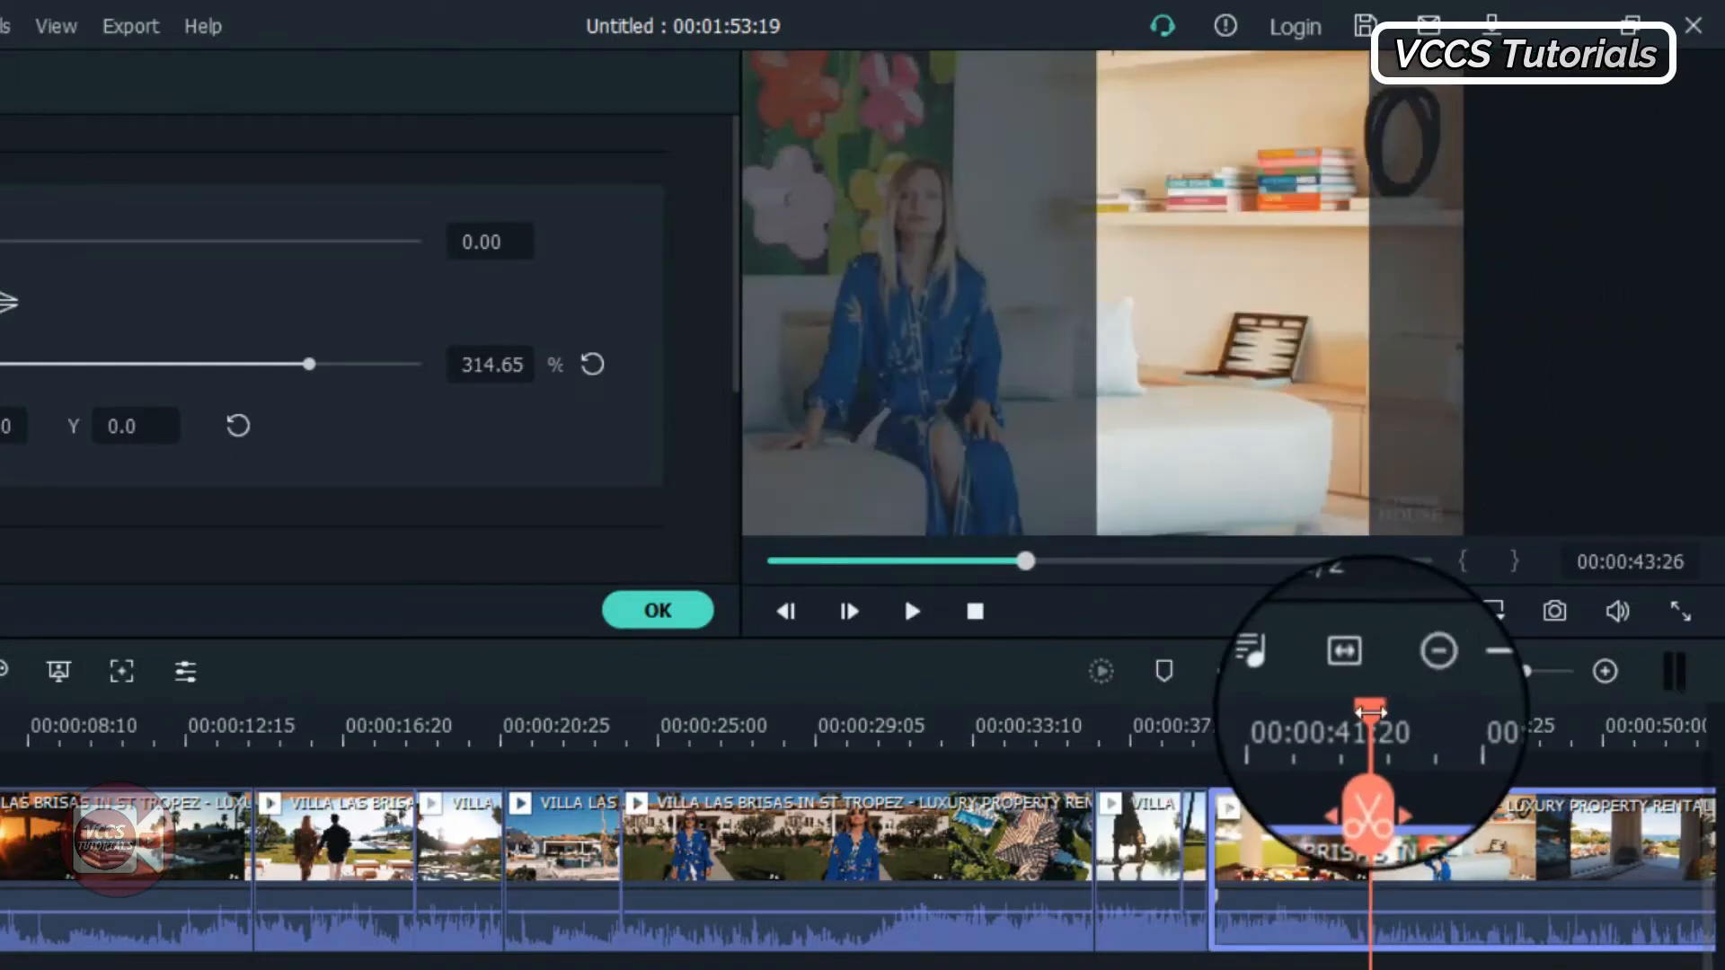
drag(1369, 719, 1333, 718)
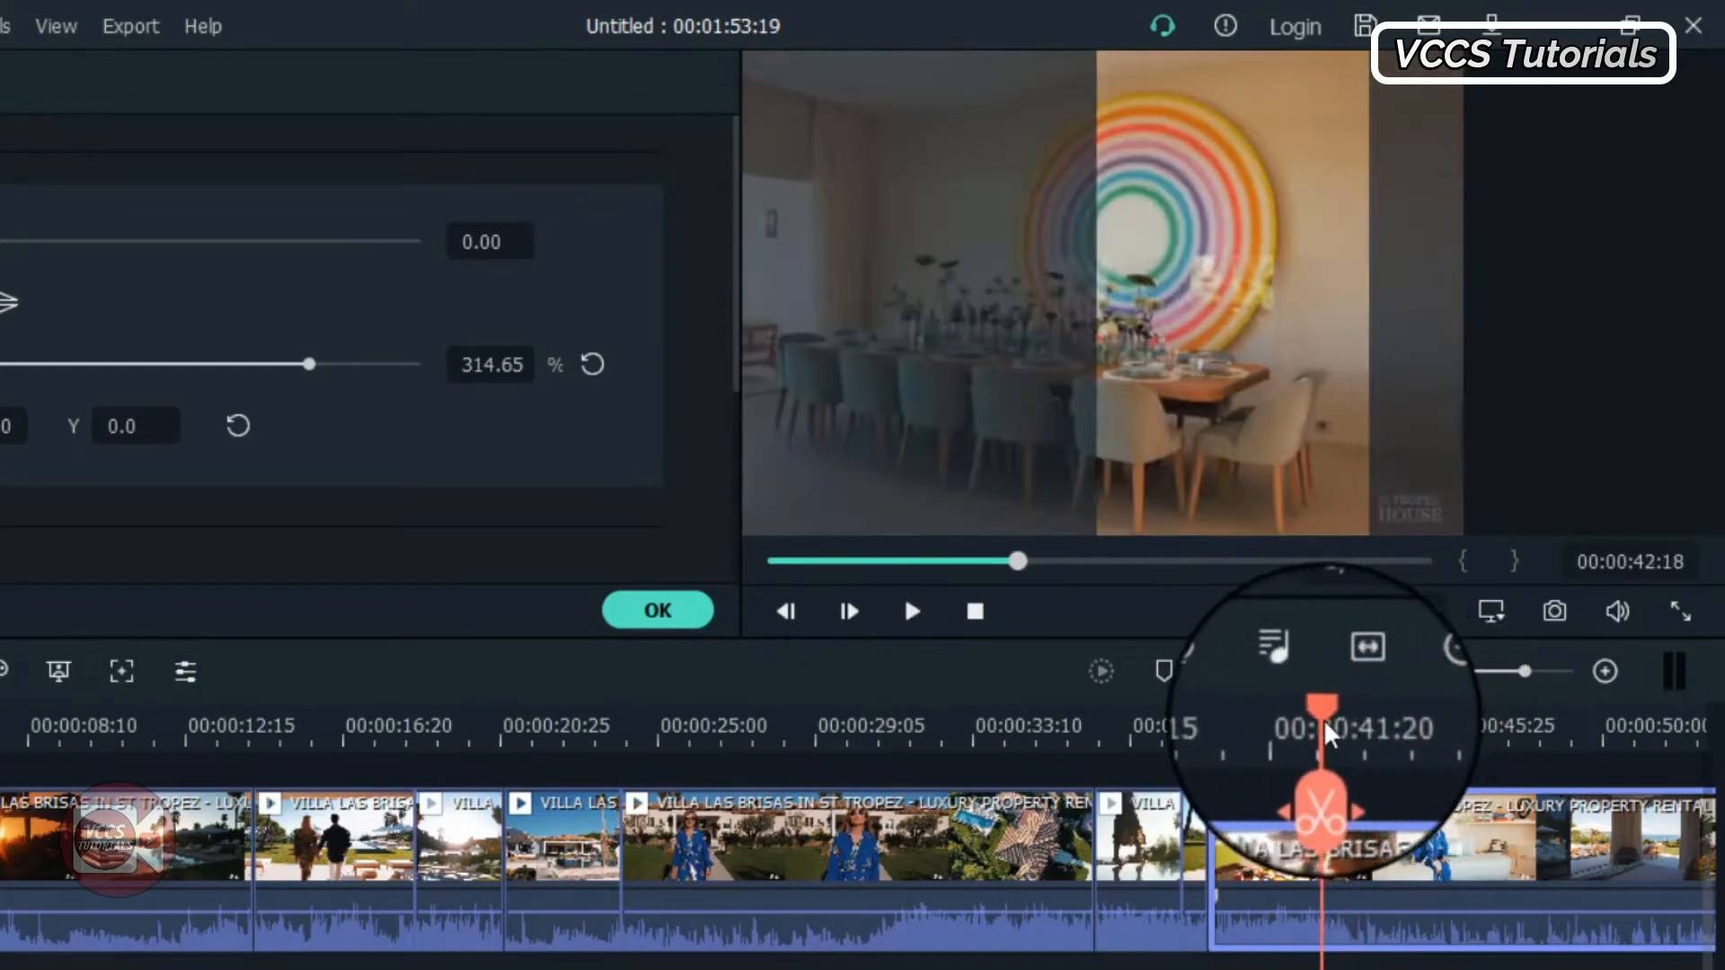
key(space)
key(space)
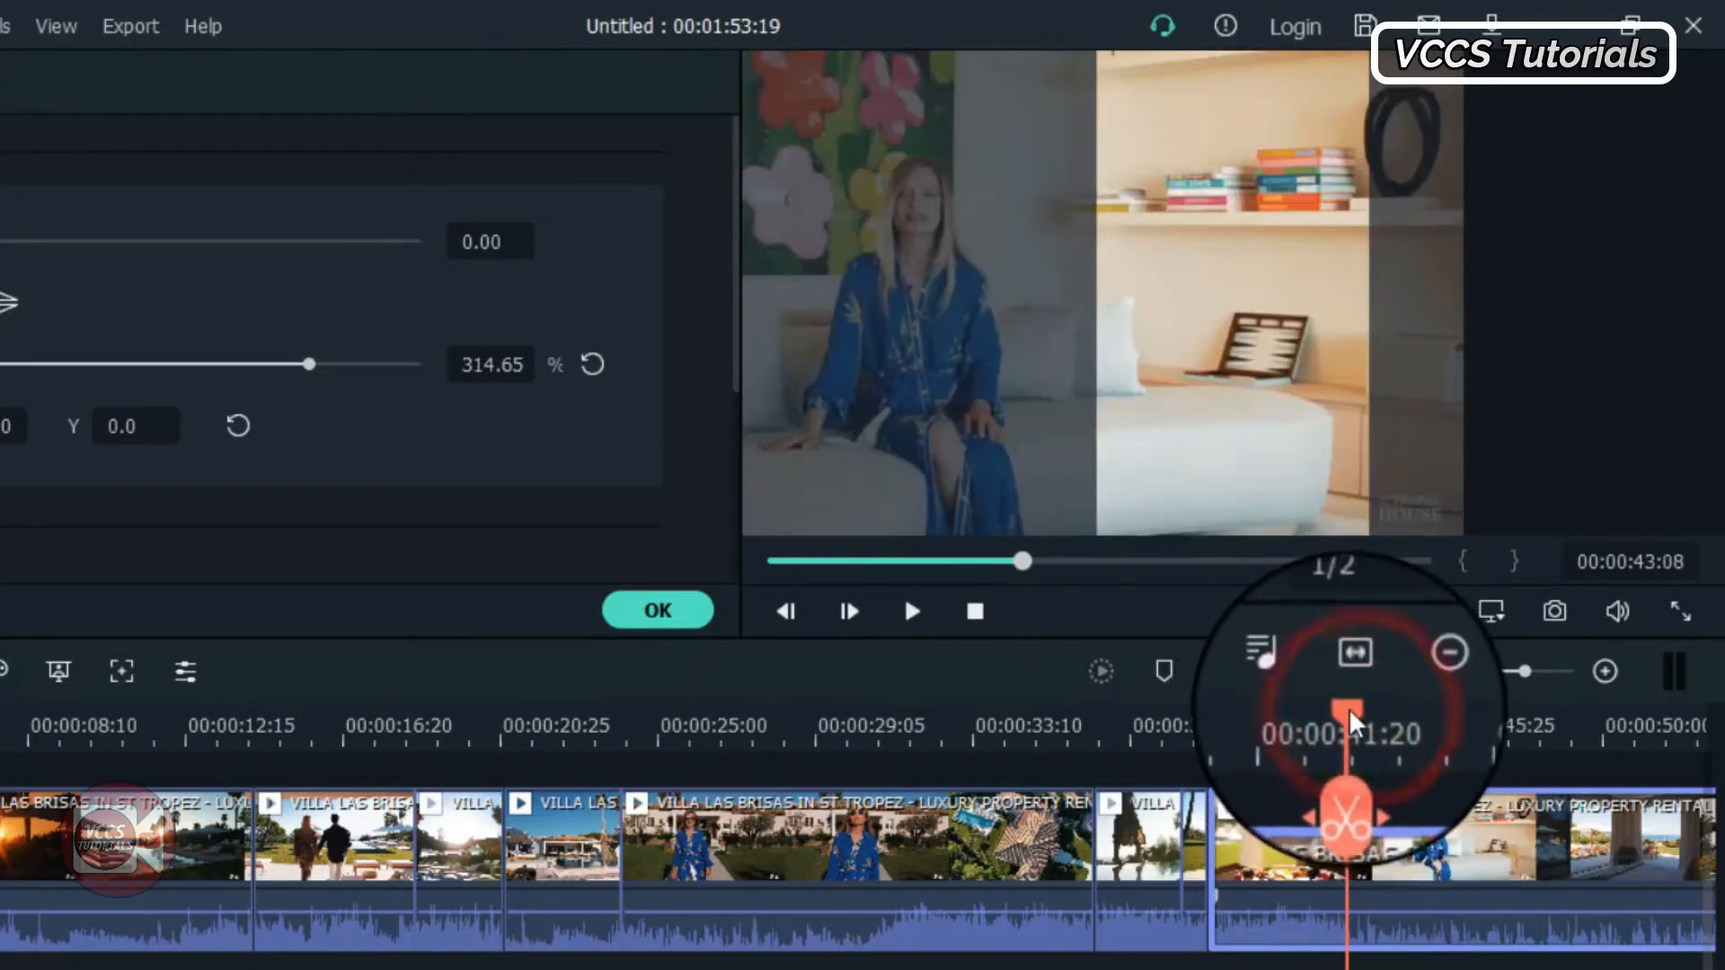
drag(1355, 718, 1340, 718)
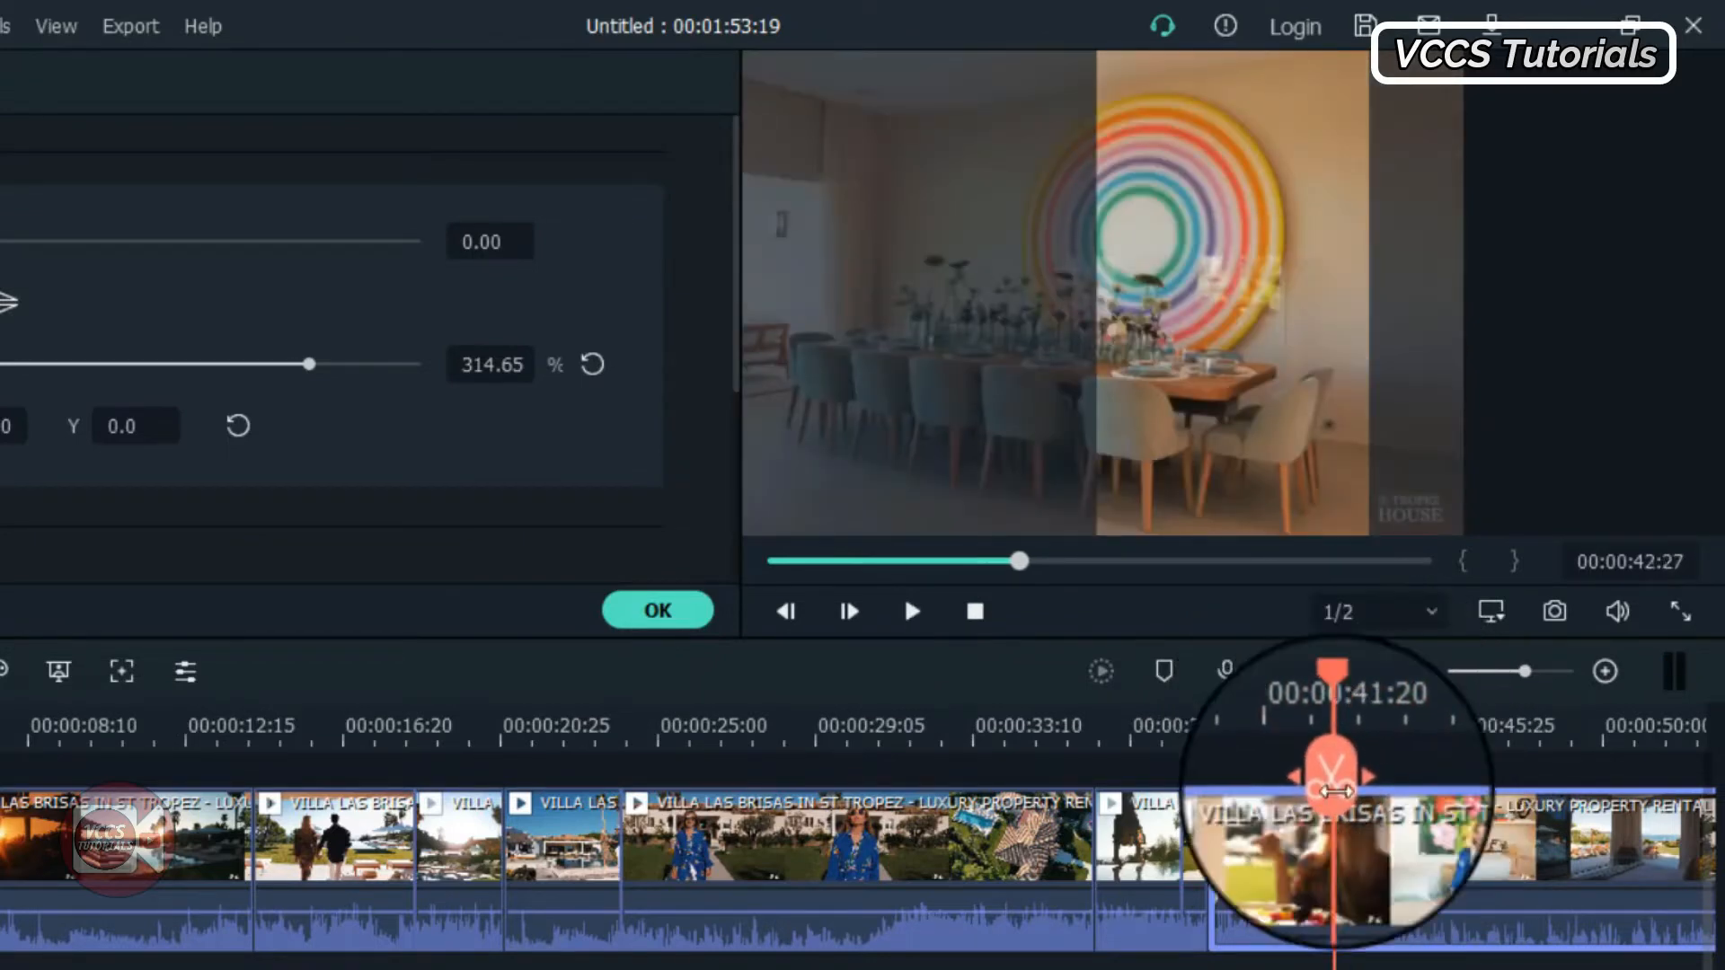
key(space)
key(space)
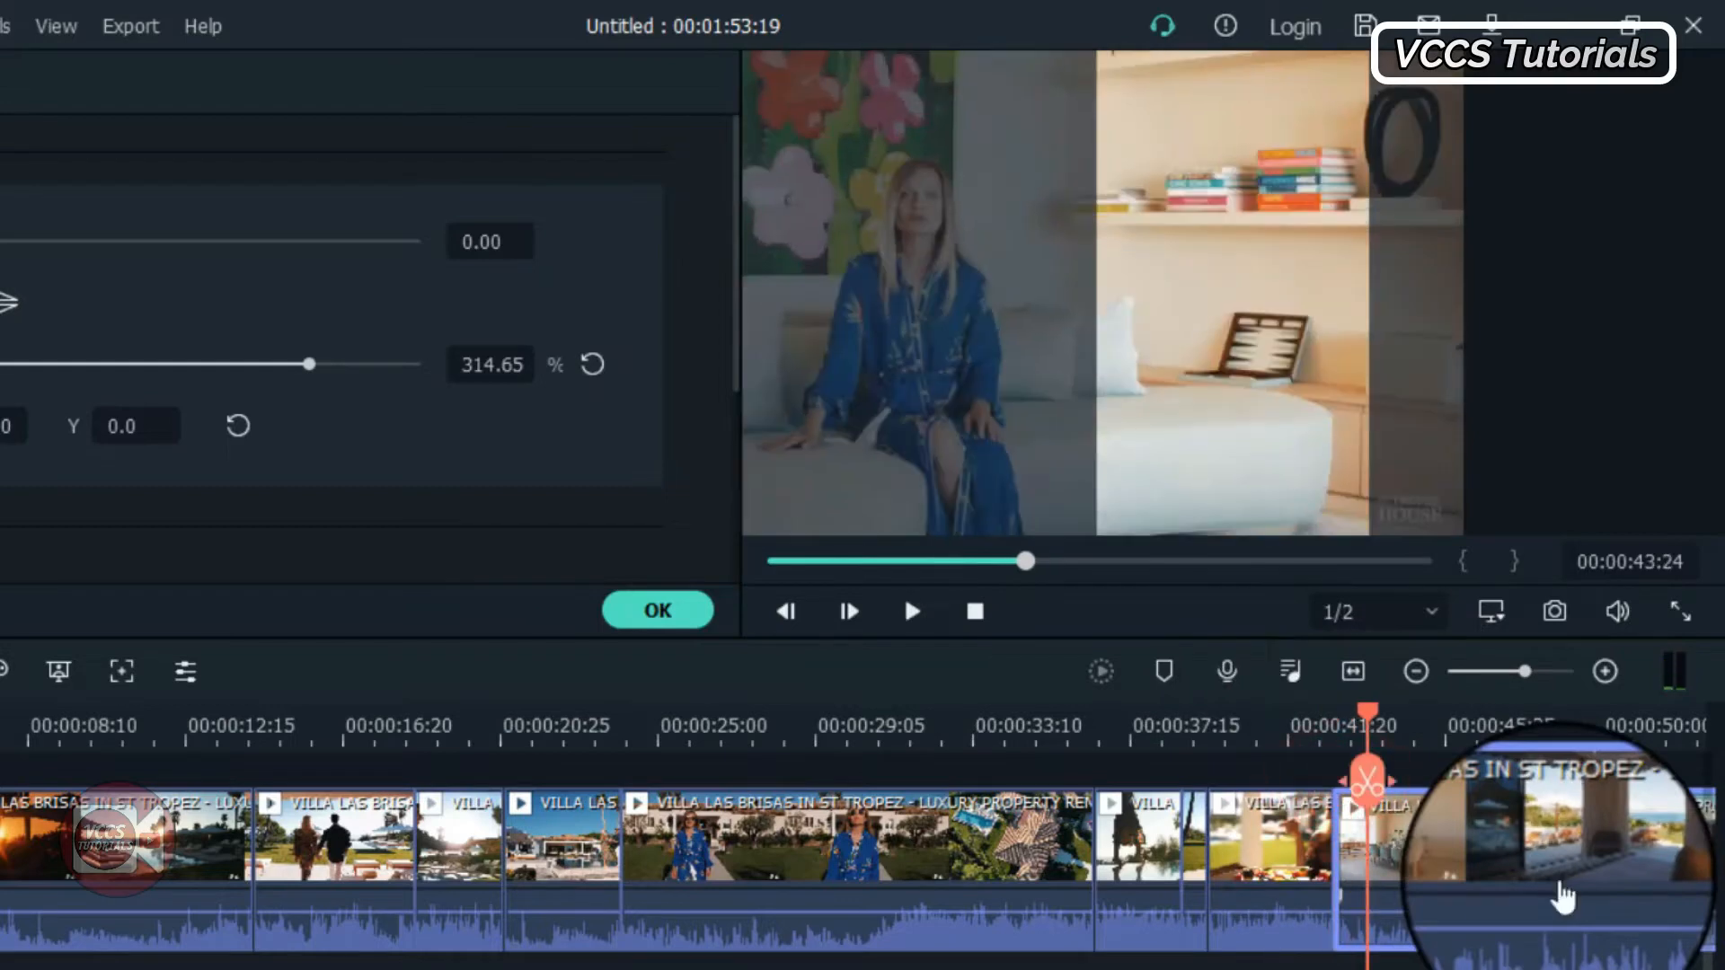
drag(1212, 404, 1310, 386)
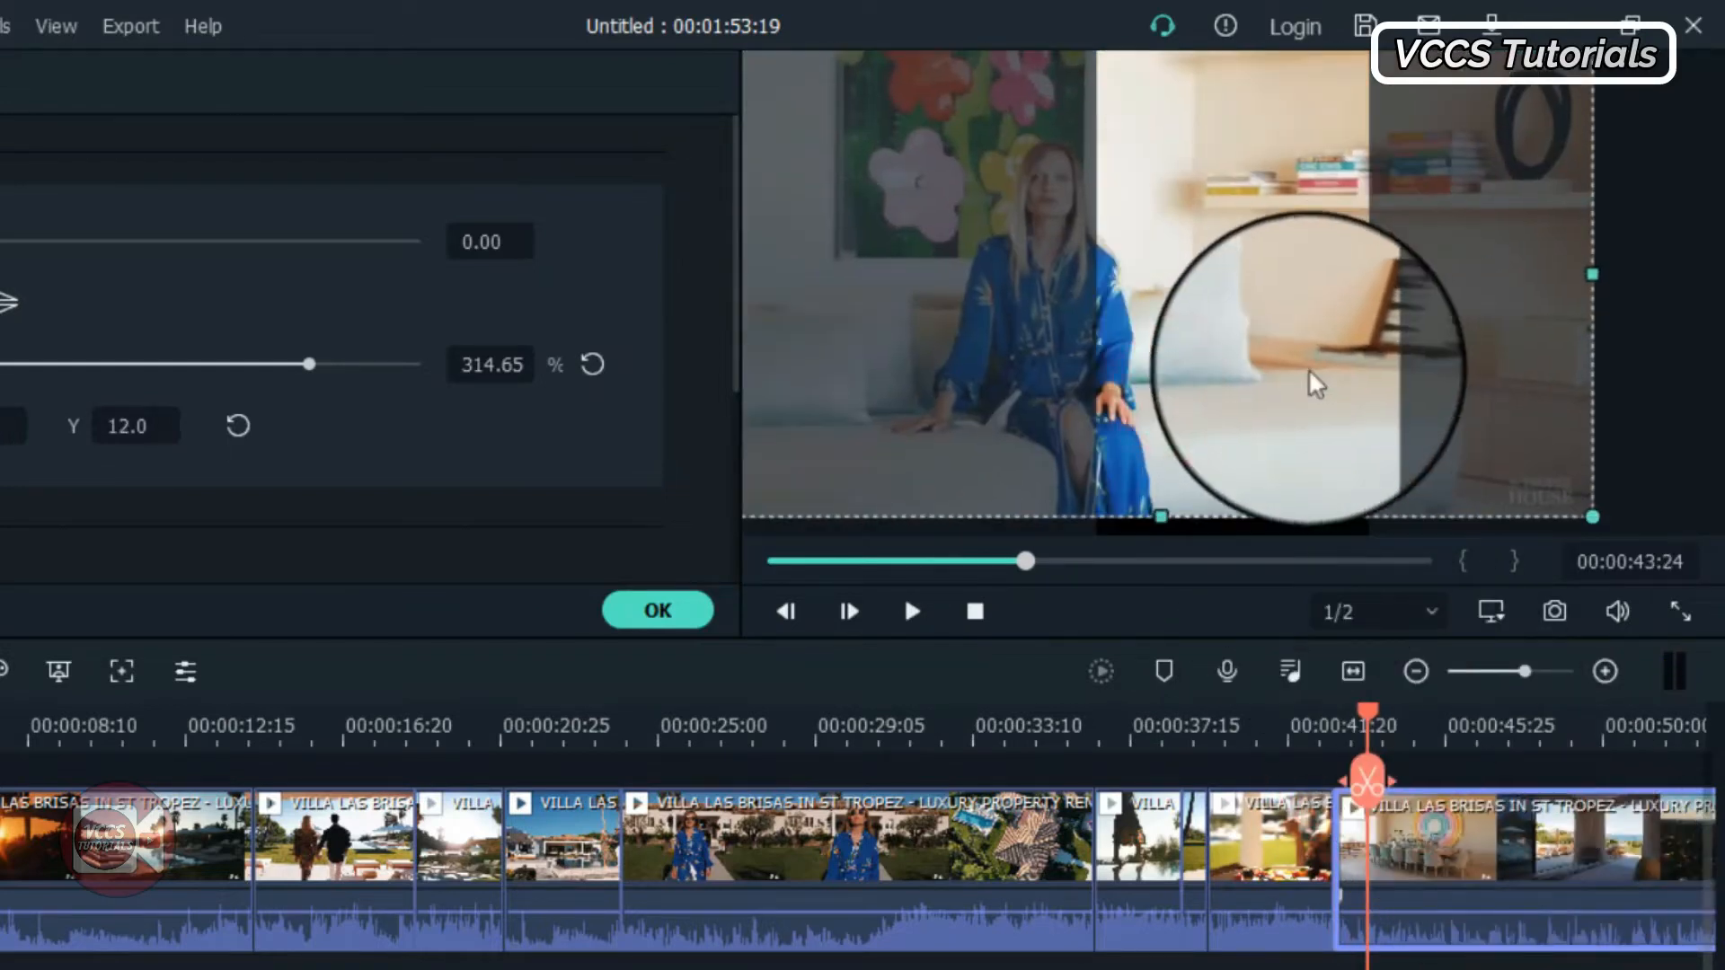
drag(1182, 339, 1317, 359)
- Split the clip at 00:00:47:13 and move the bedroom shot right within the vertical frame
key(space)
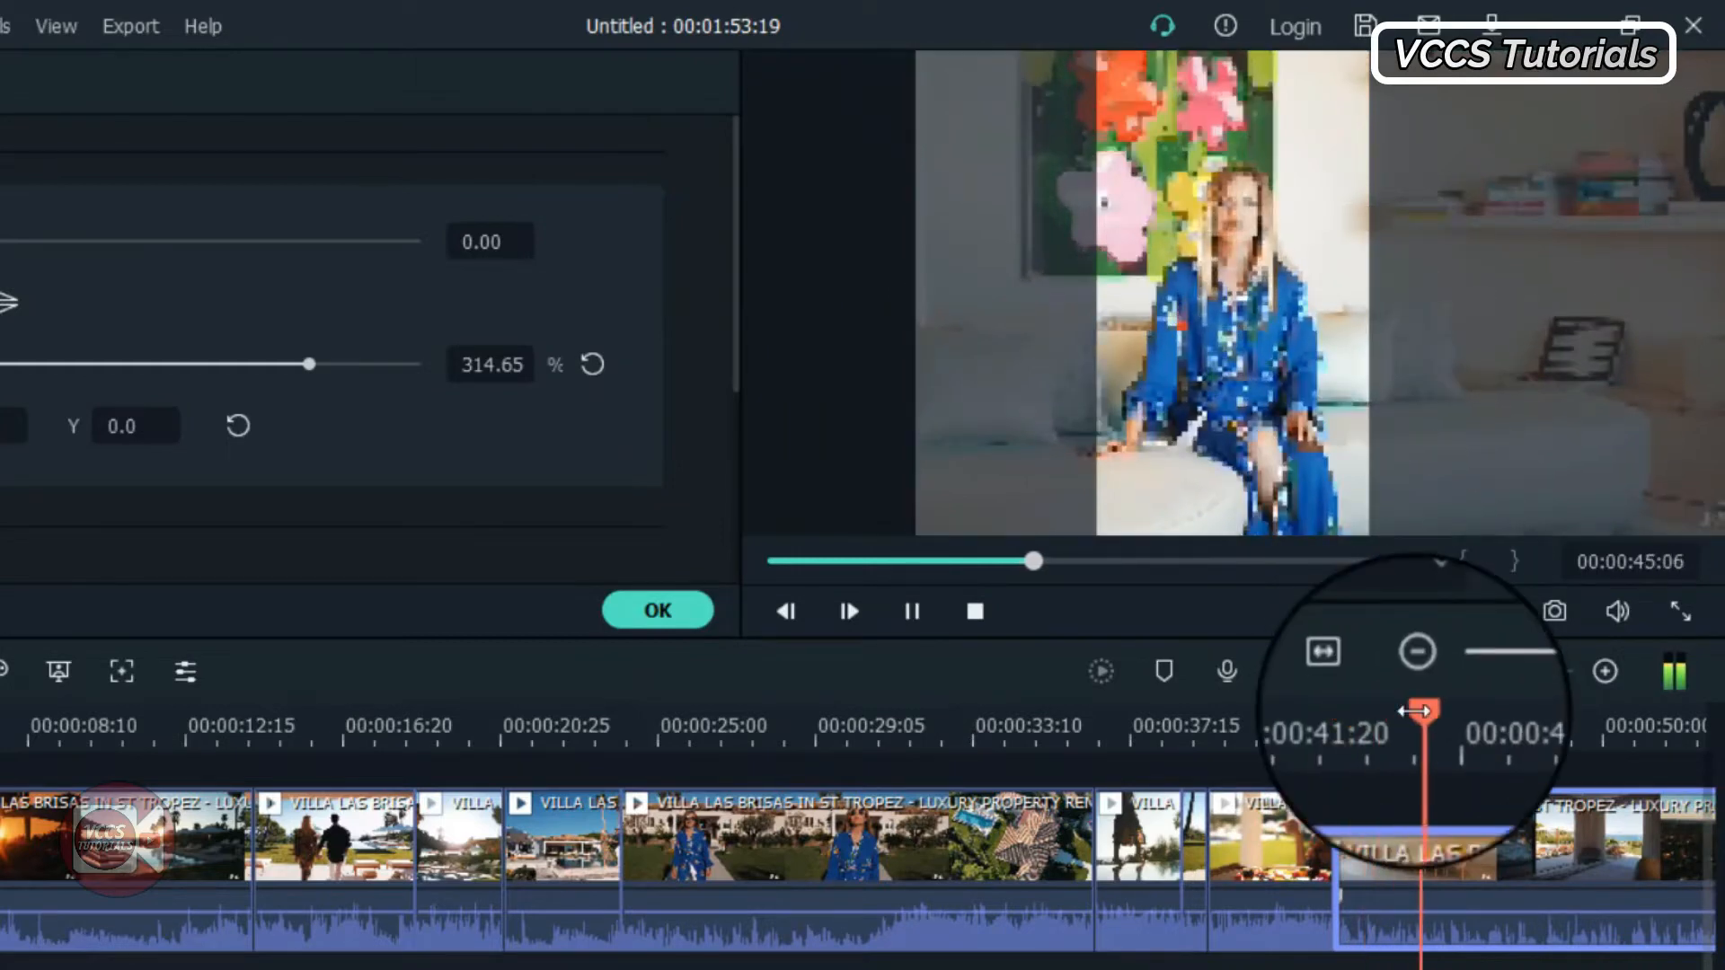
key(space)
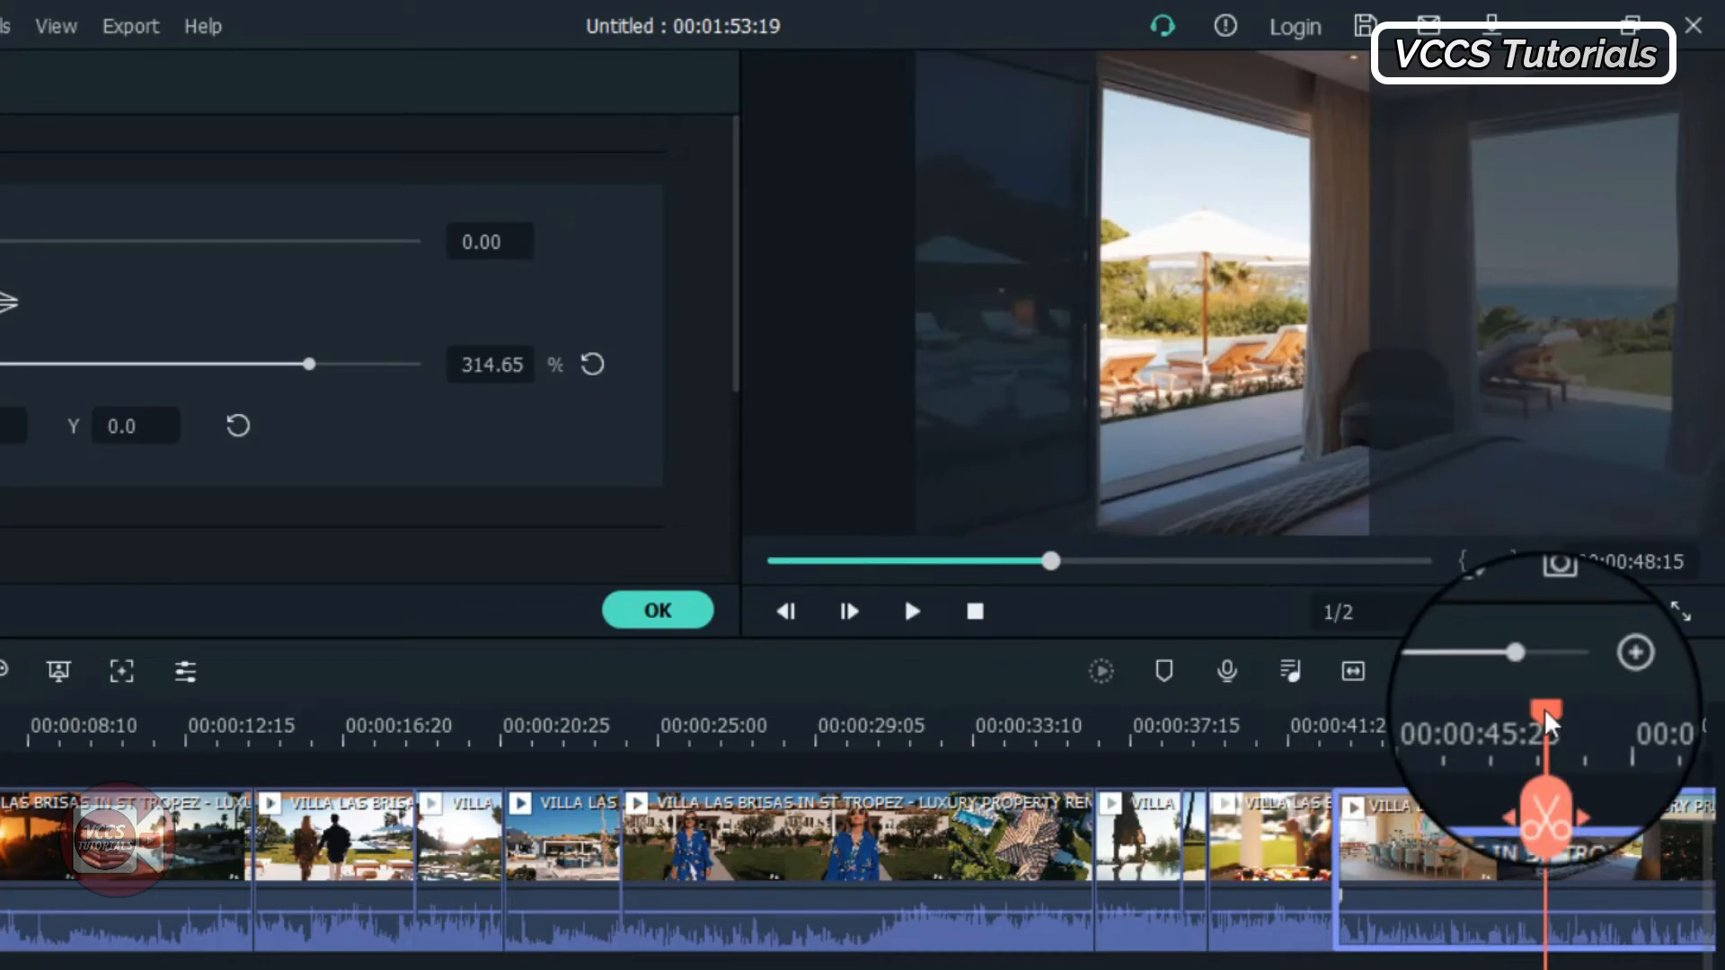
drag(1543, 708, 1479, 724)
key(space)
key(space)
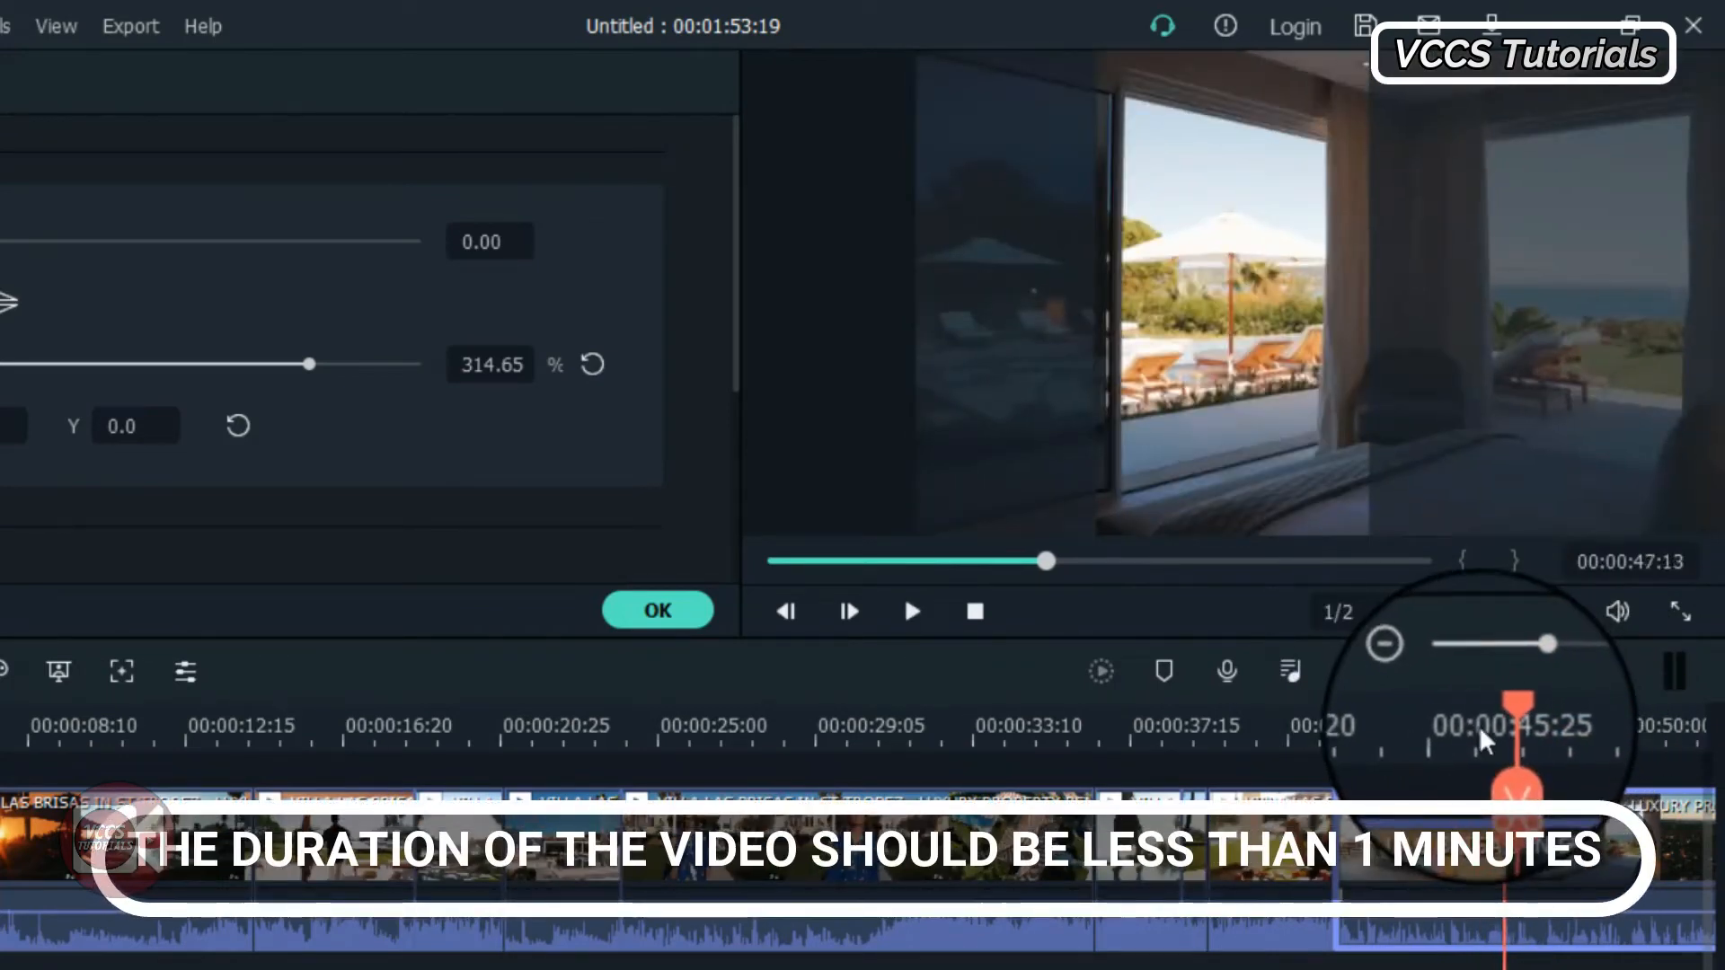
click(1511, 788)
drag(1159, 371, 1243, 373)
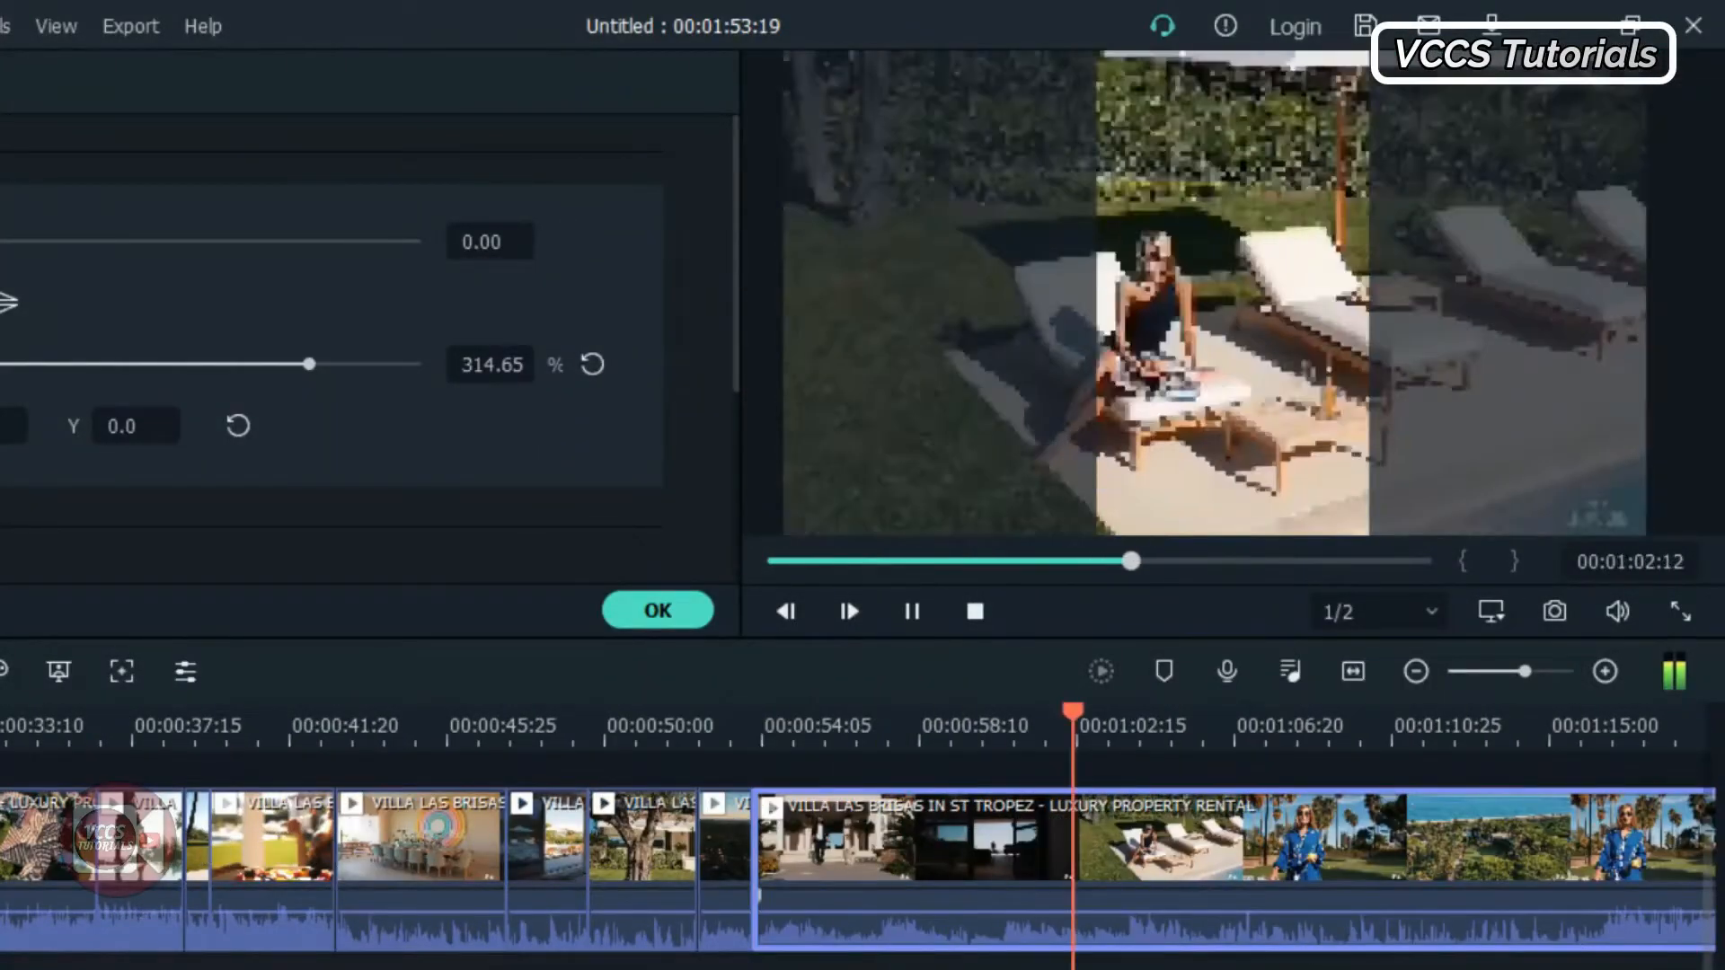
- Cut the unwanted section before the sun-lounger shot out of the last clip
click(910, 609)
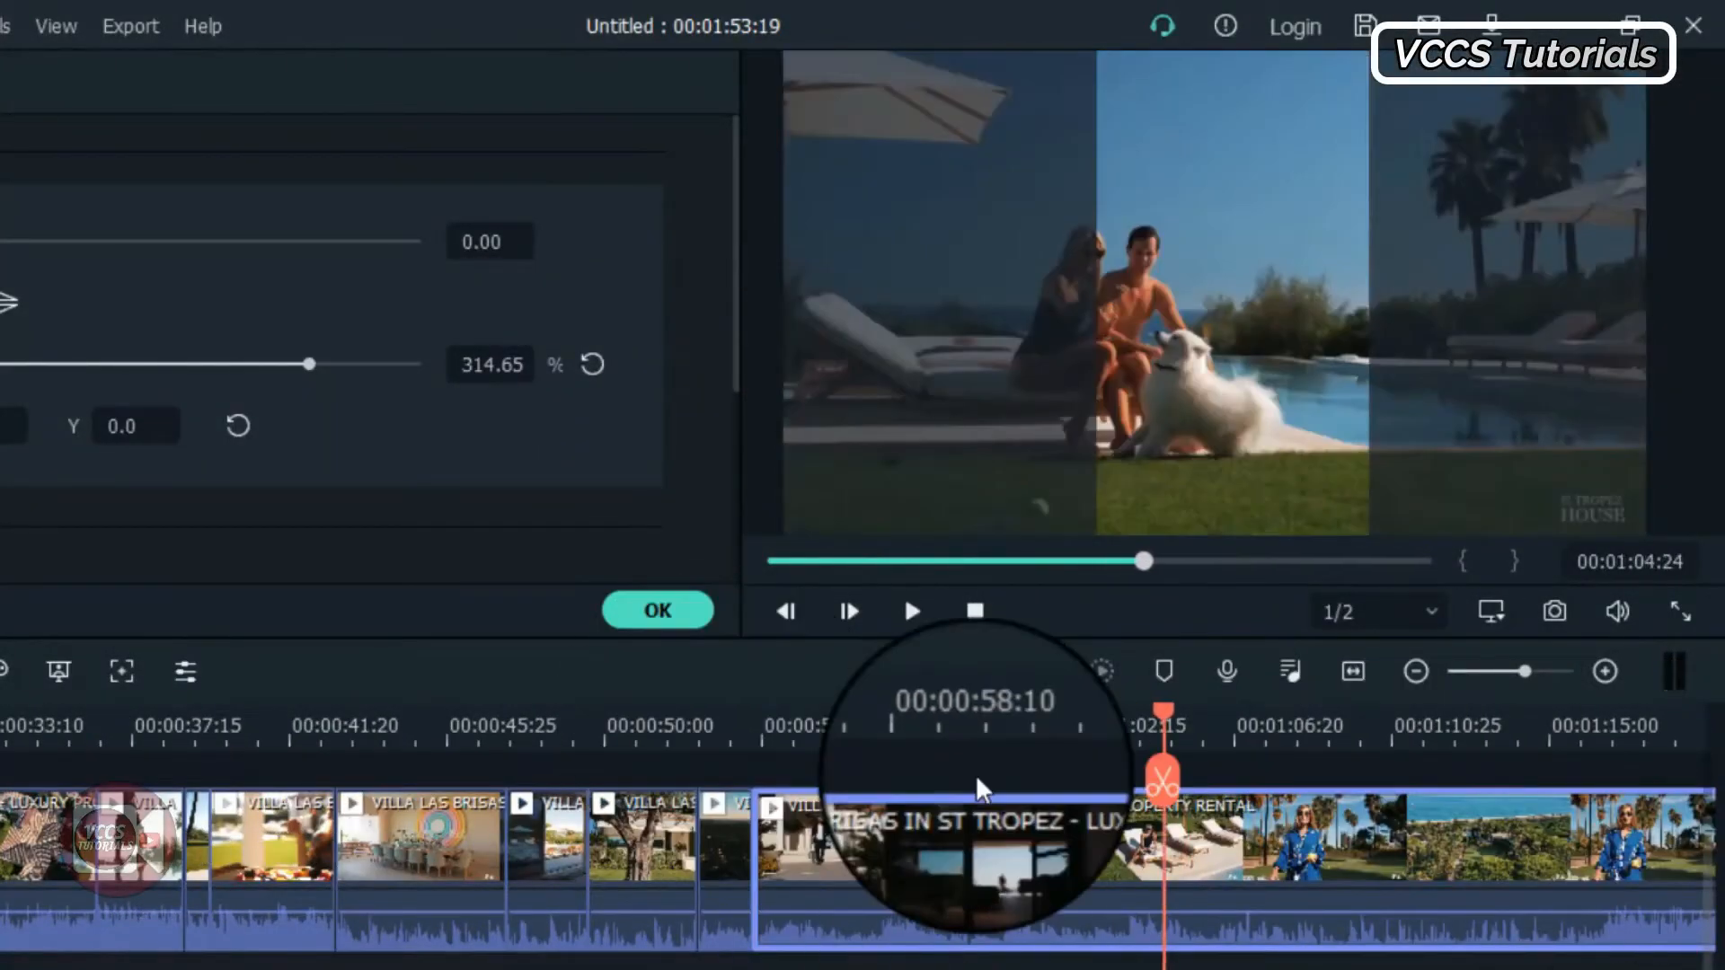
drag(1124, 721, 1197, 767)
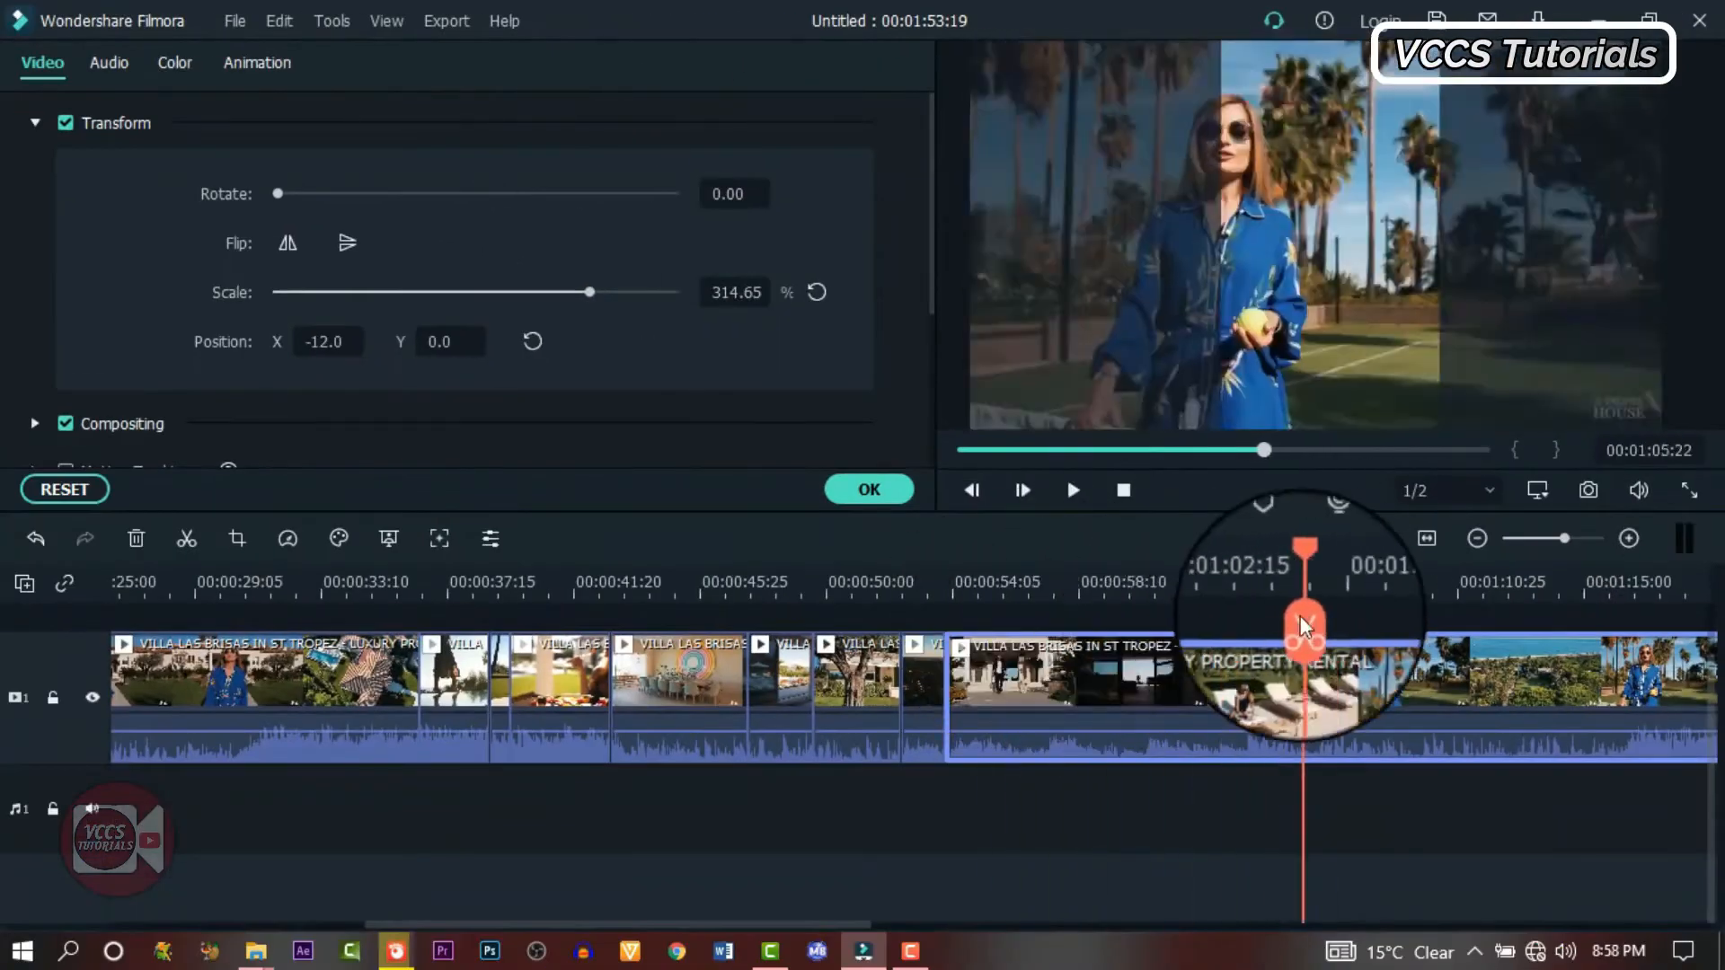
drag(1304, 626, 1153, 618)
key(Delete)
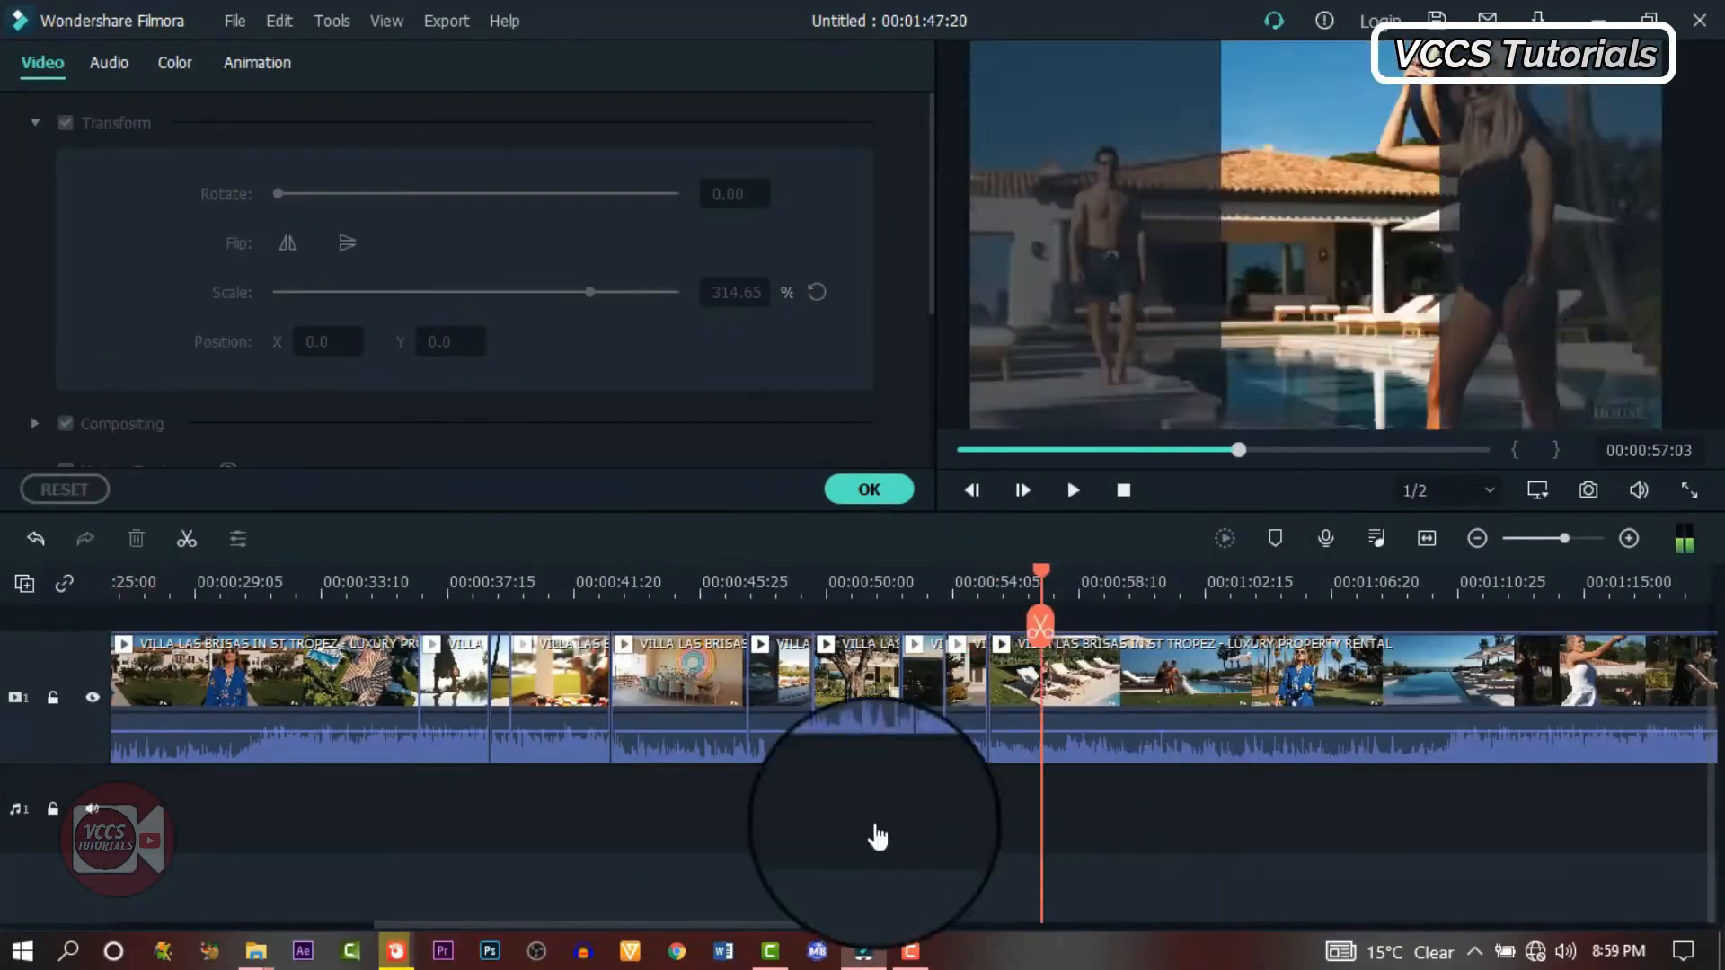
- Split the sun-lounger shot at 00:00:56:24 and delete everything after it to keep the video under one minute
click(1042, 723)
mouse_move(1041, 574)
mouse_down()
mouse_move(985, 589)
mouse_move(1033, 571)
mouse_up()
click(1033, 626)
click(1052, 729)
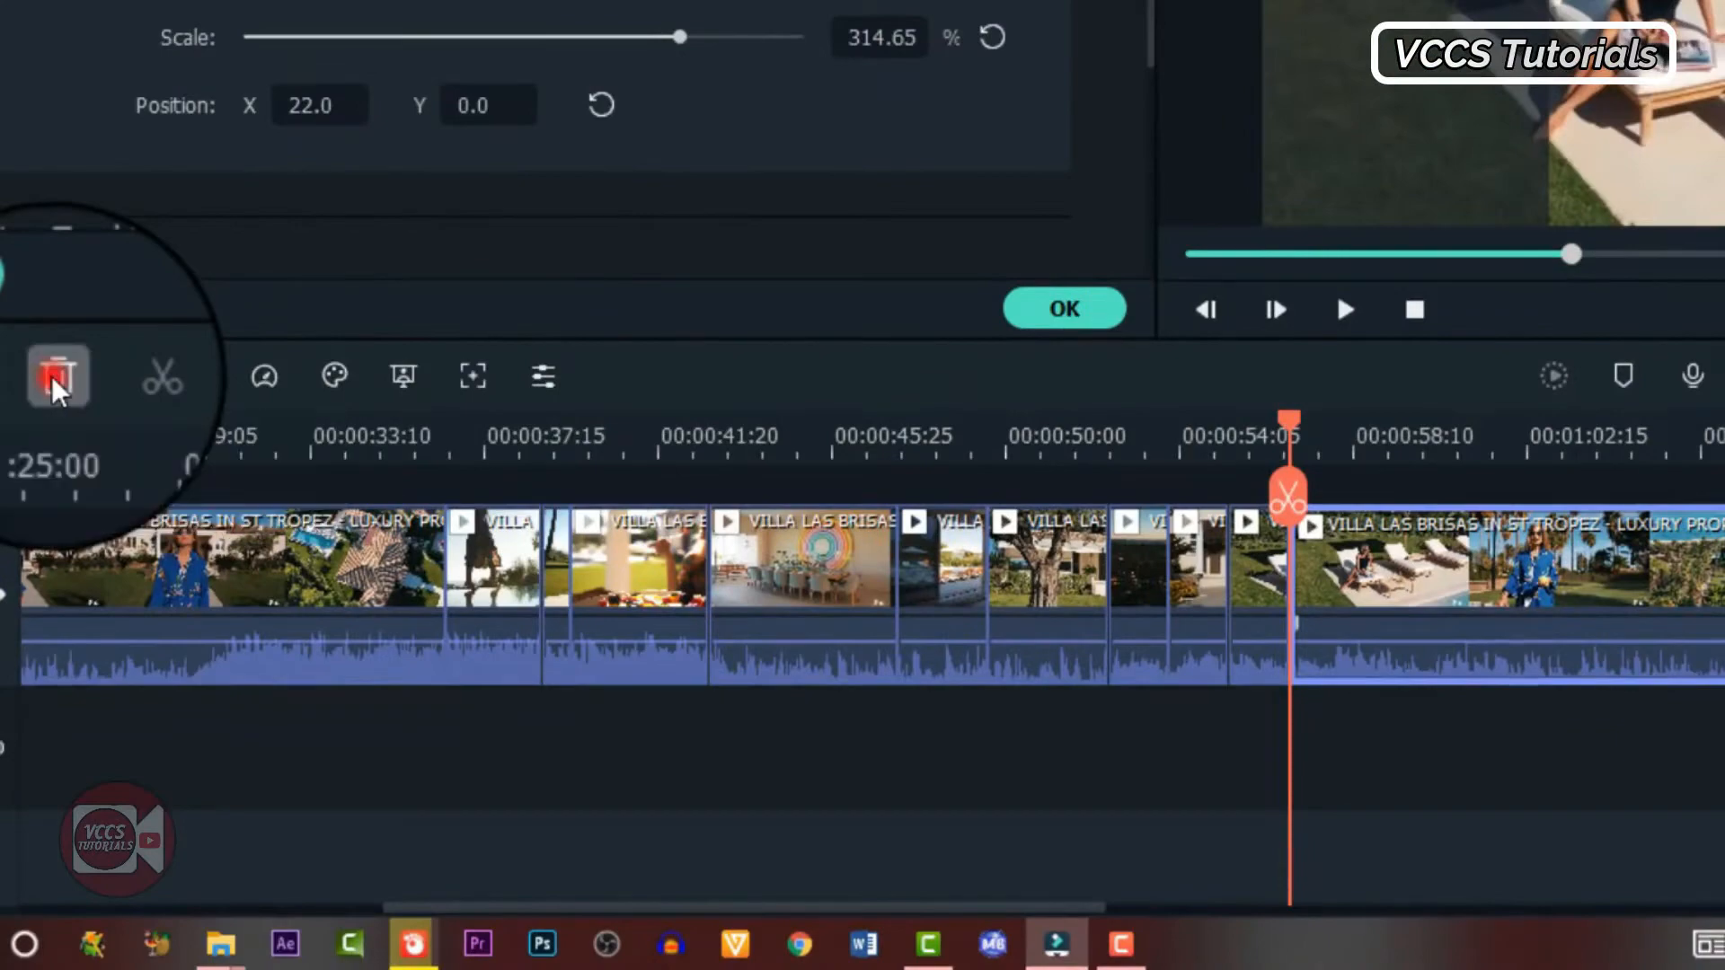
click(56, 382)
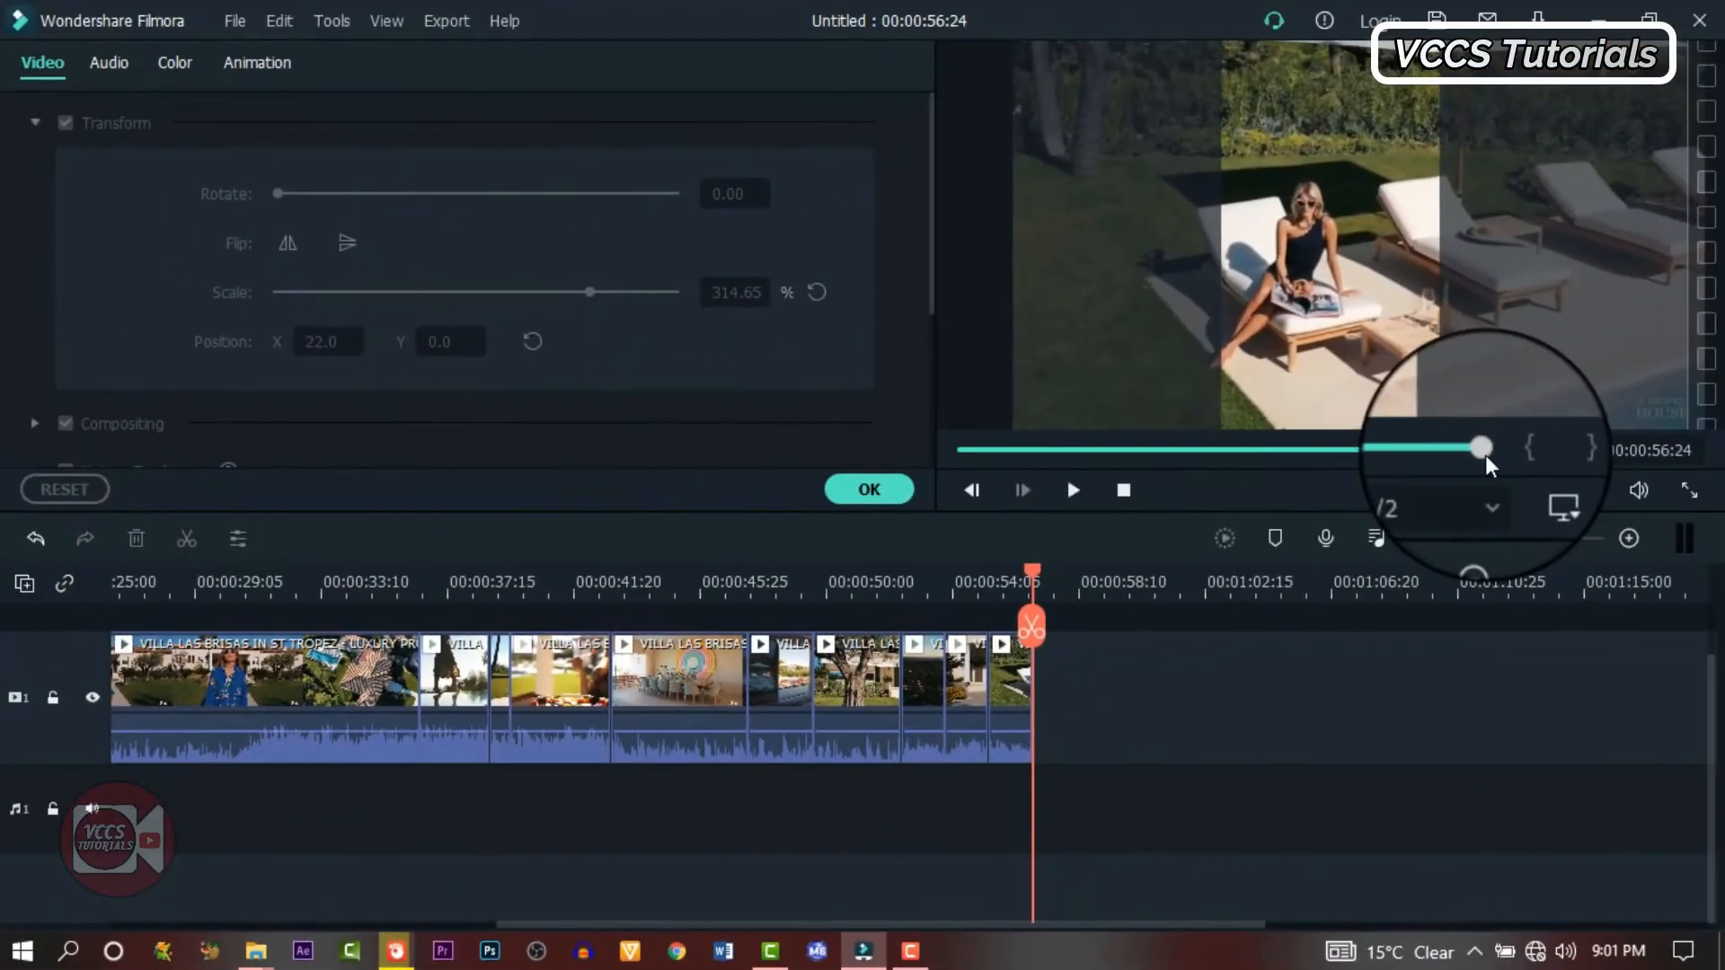
drag(1483, 452, 1433, 457)
key(space)
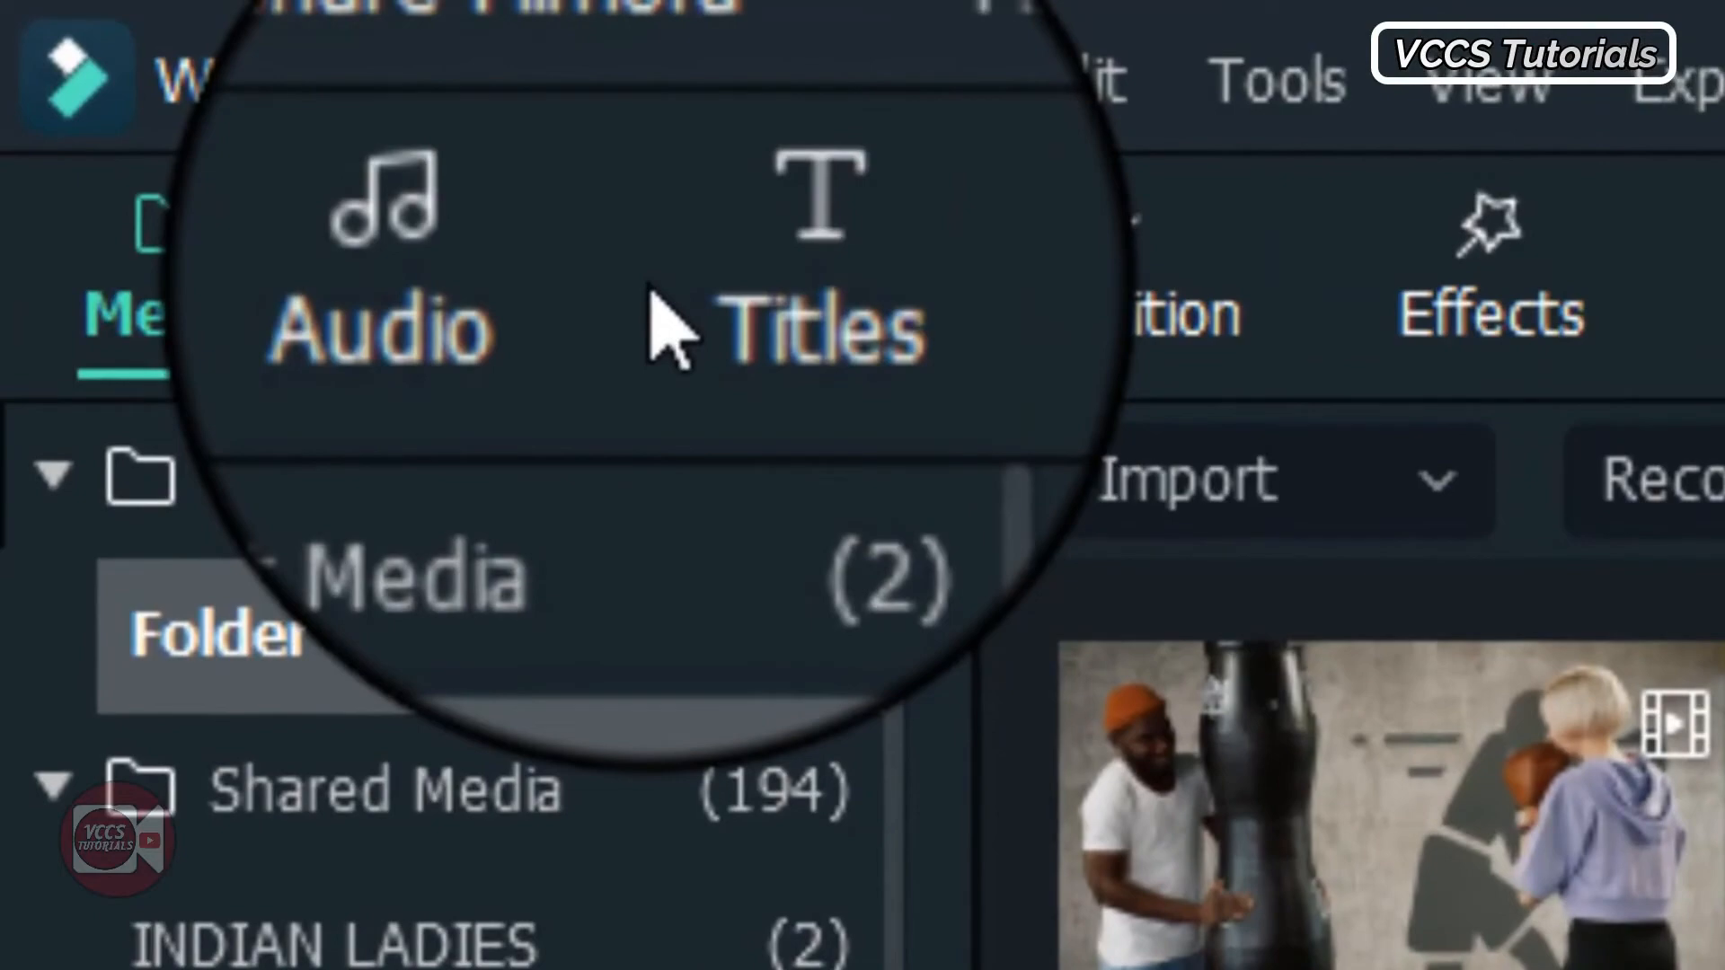
- Add the Default Title low in the vertical frame, reading ADD TEXT HERE in Text style 3
click(732, 314)
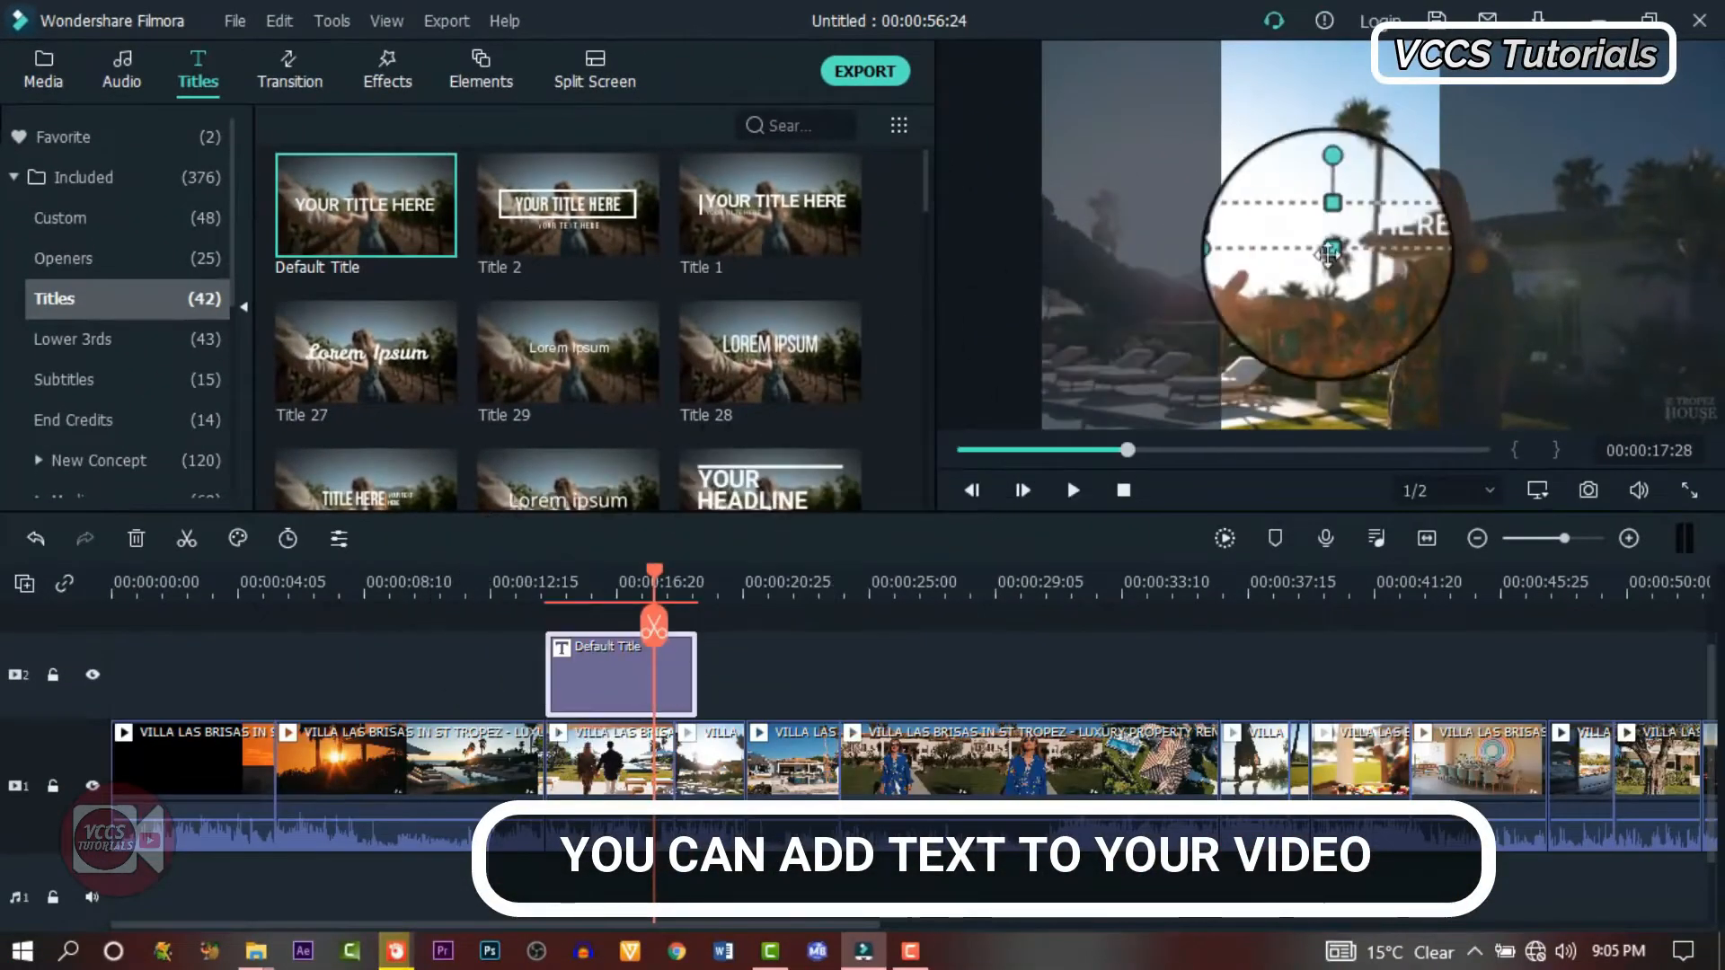
click(1351, 234)
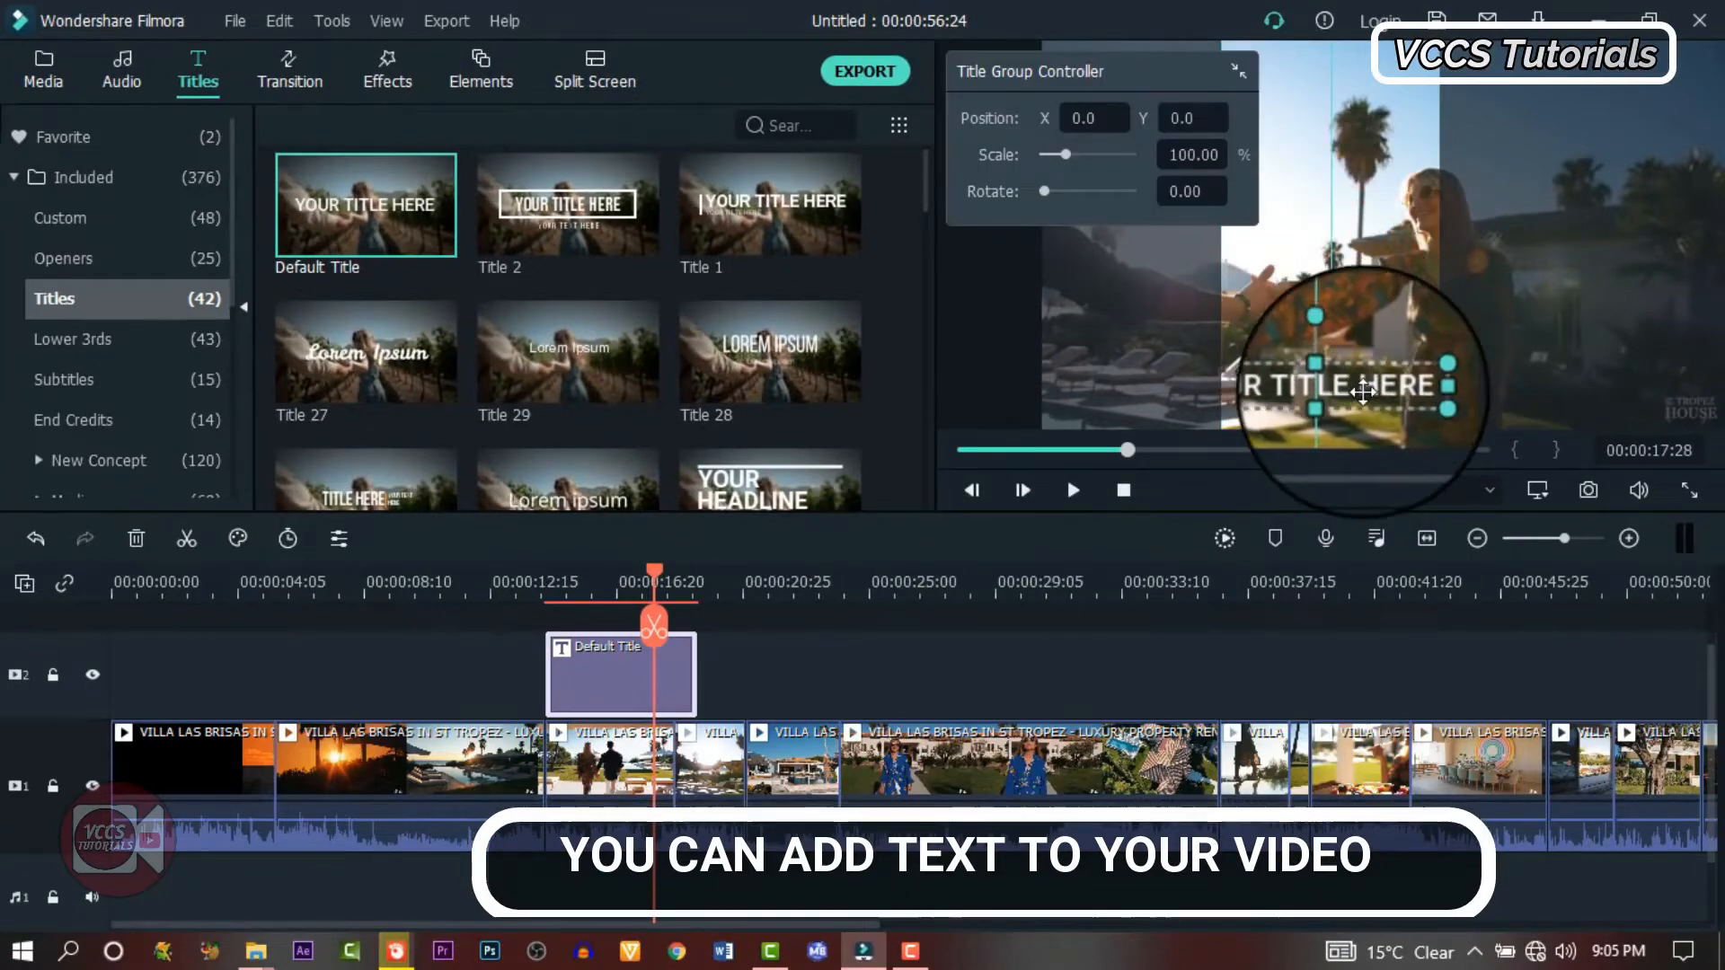
double_click(620, 688)
drag(596, 246, 539, 251)
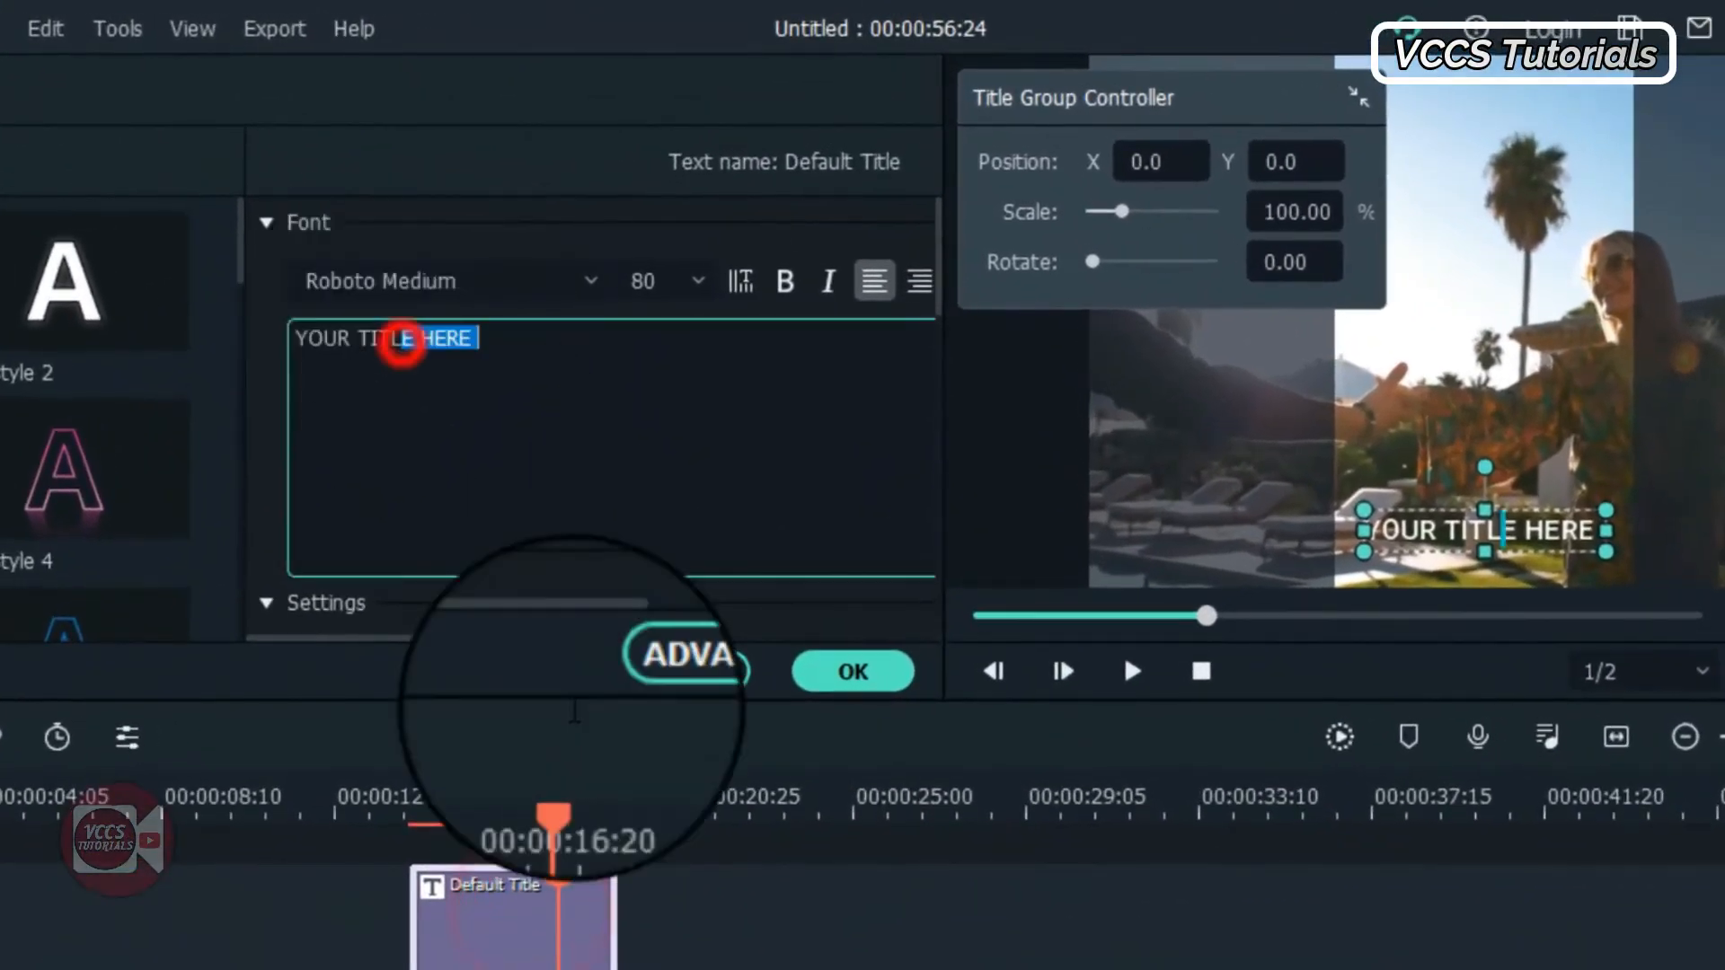
drag(403, 341, 295, 339)
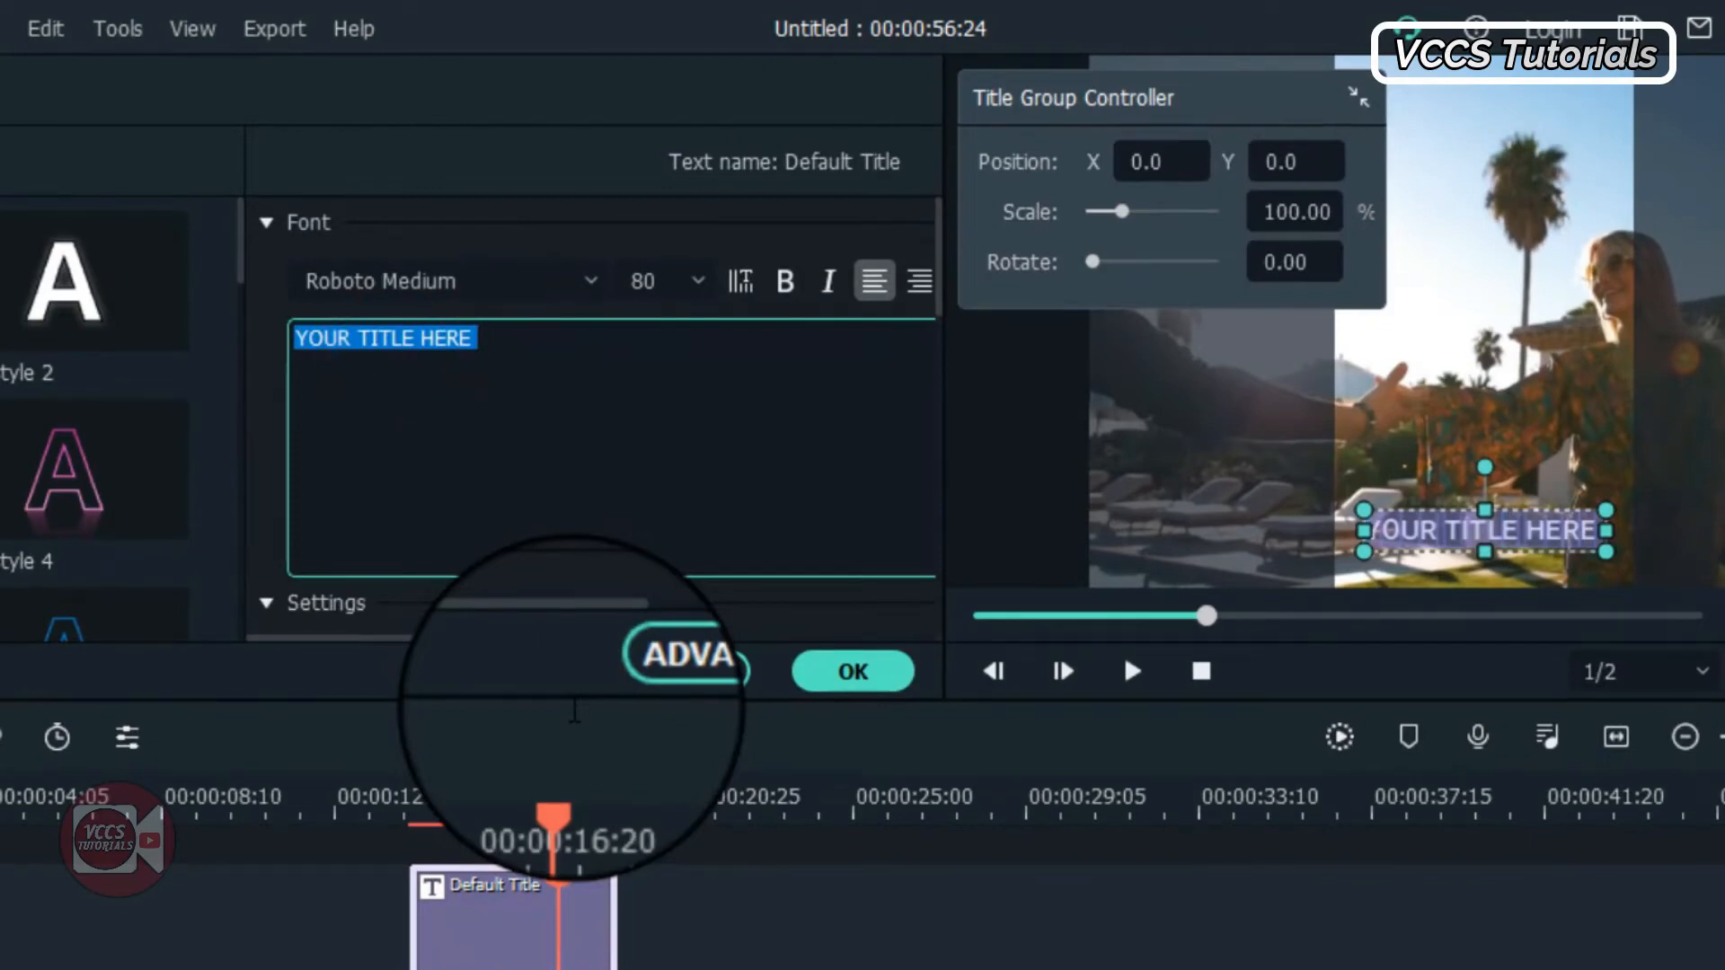
text(yo)
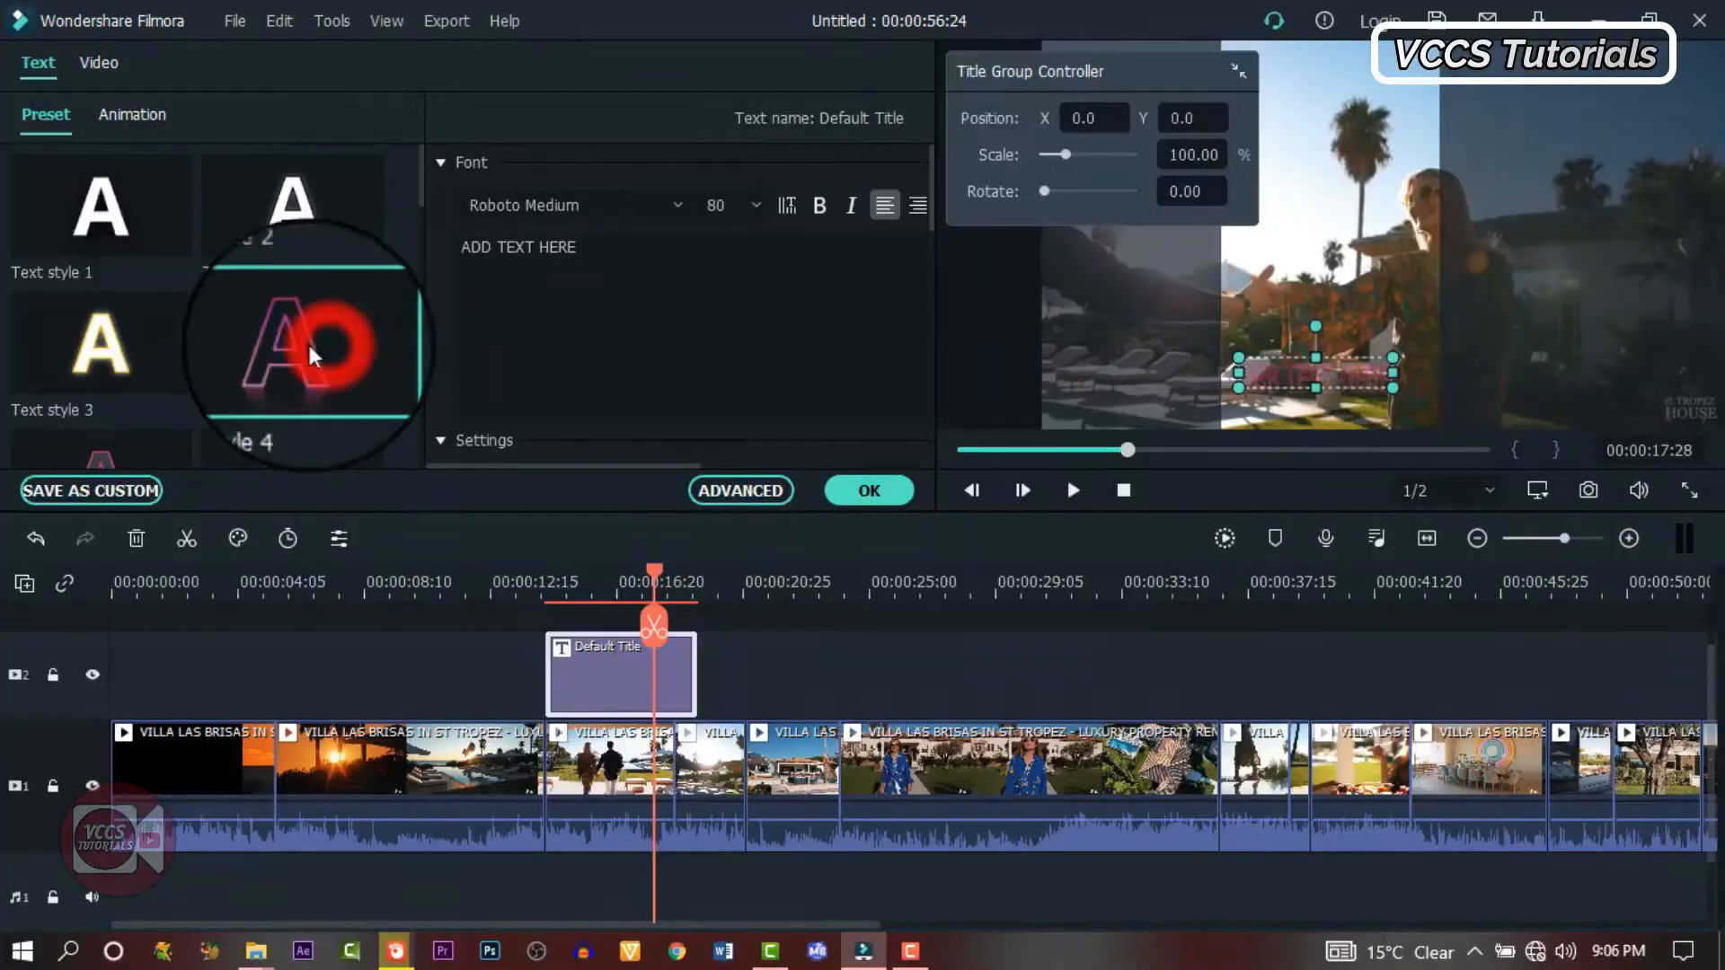
click(1005, 582)
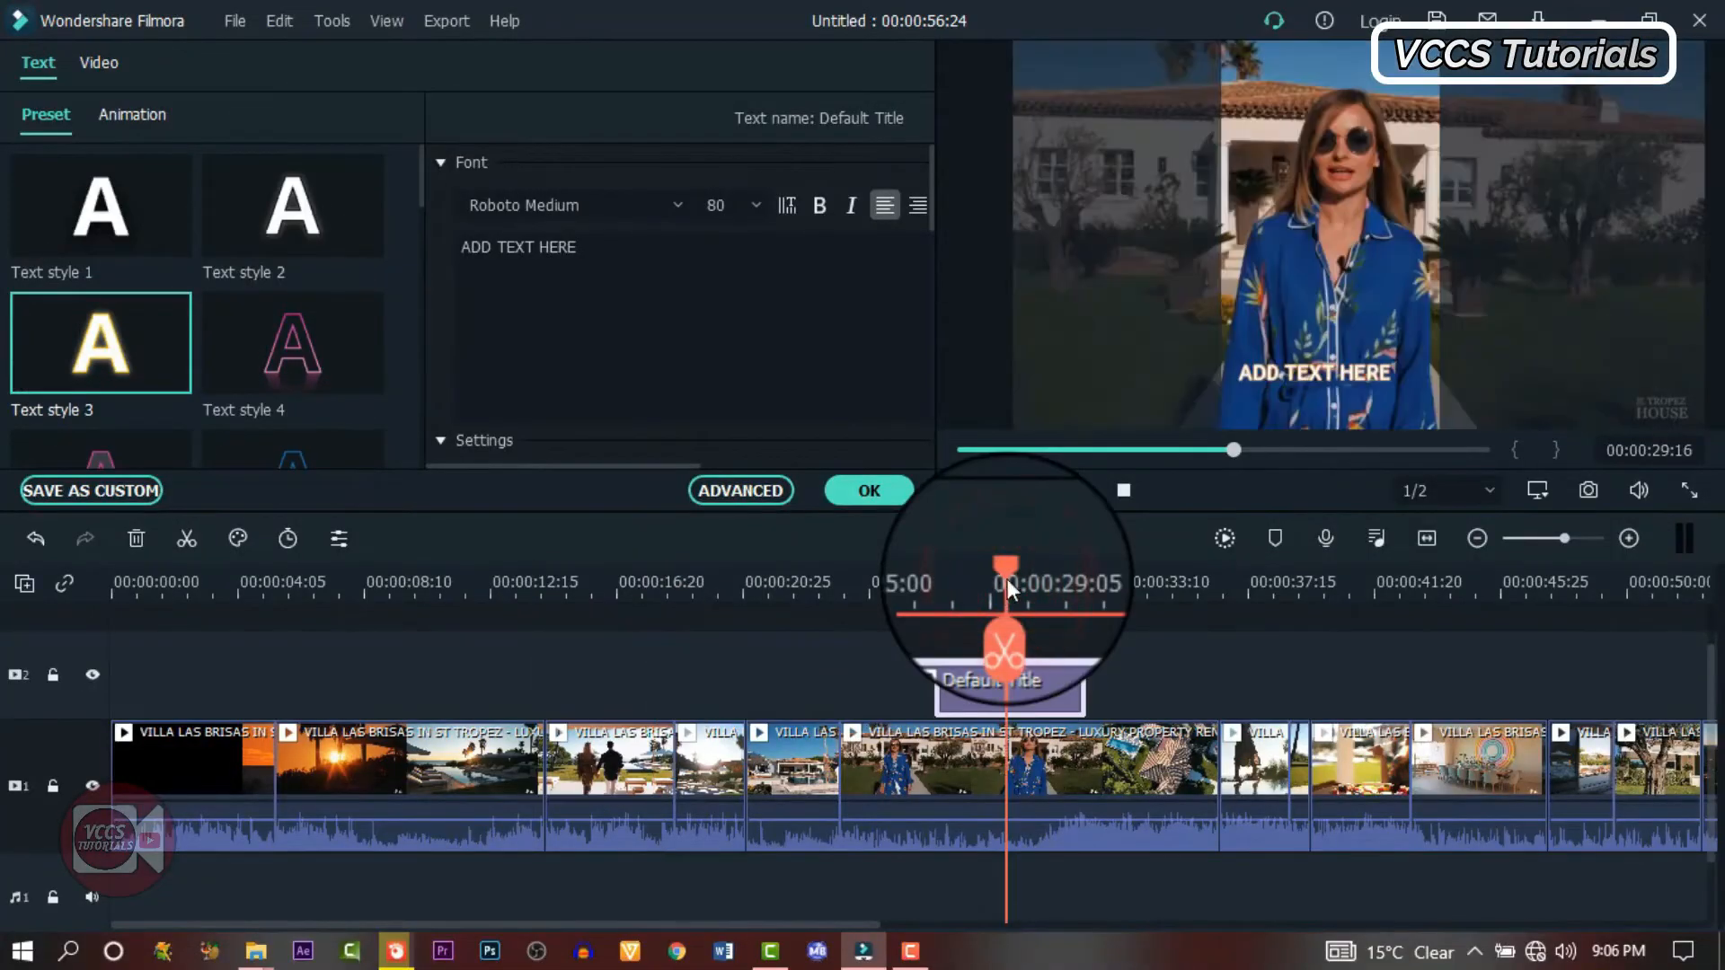
- Copy the title to 00:00:45:05 and change the copy's text to CHANGE THE TEXT
right_click(1033, 687)
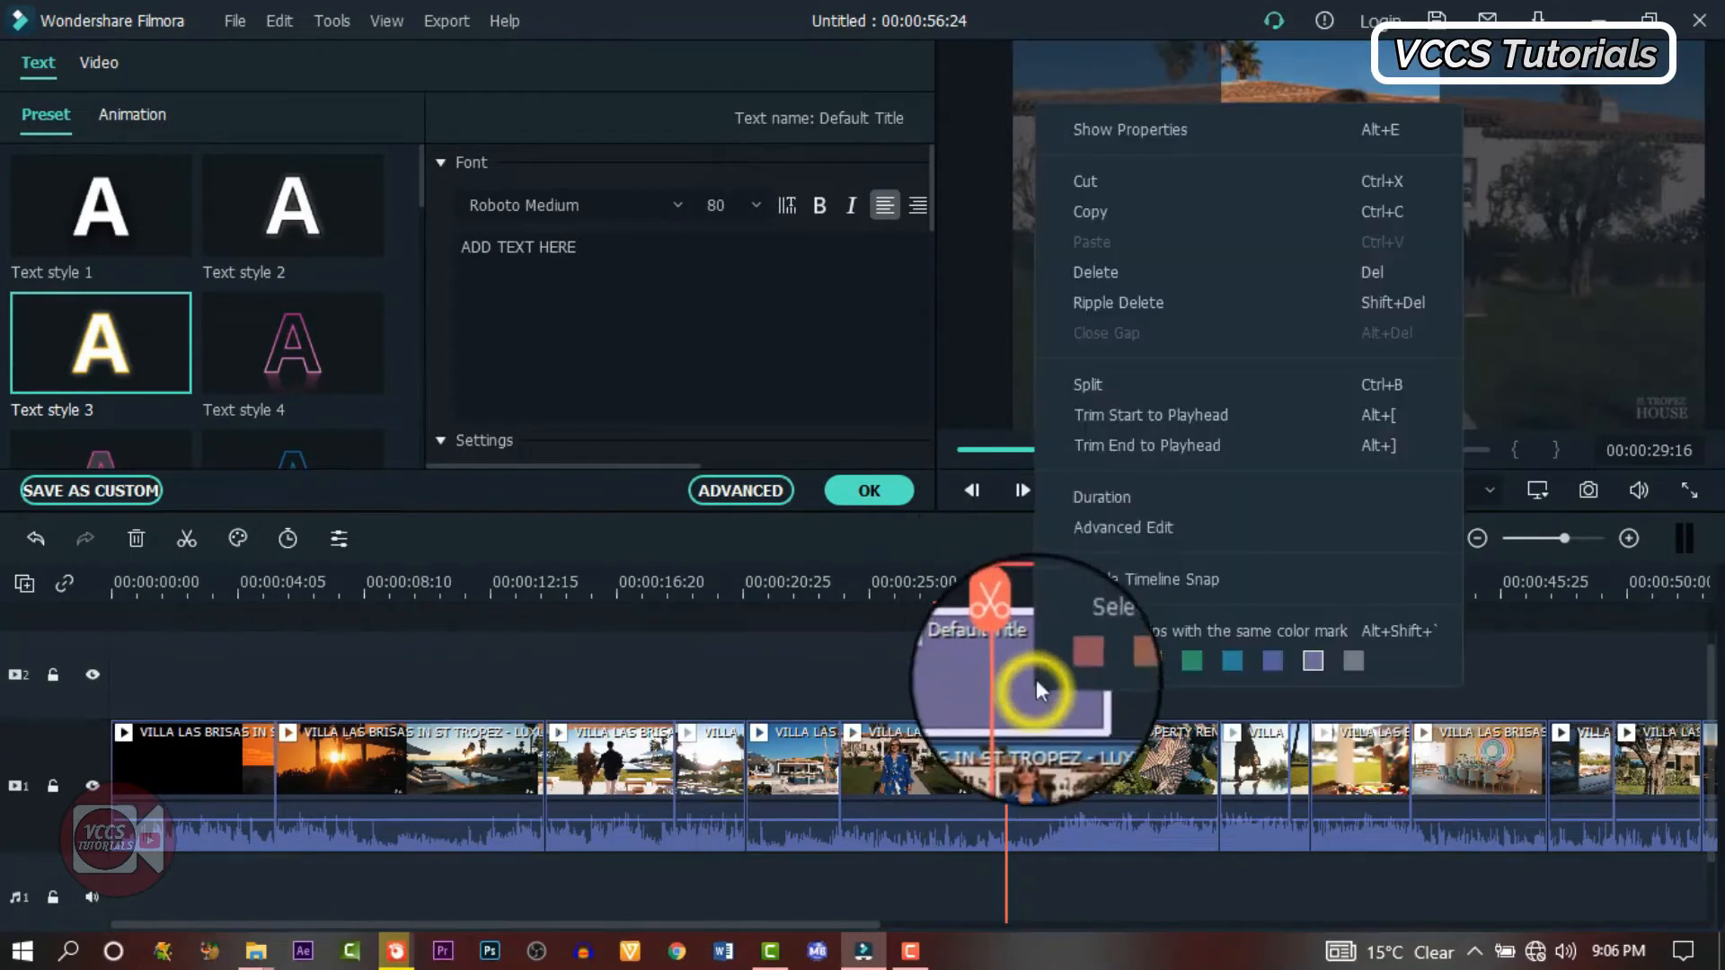
click(1102, 212)
click(1479, 583)
click(84, 700)
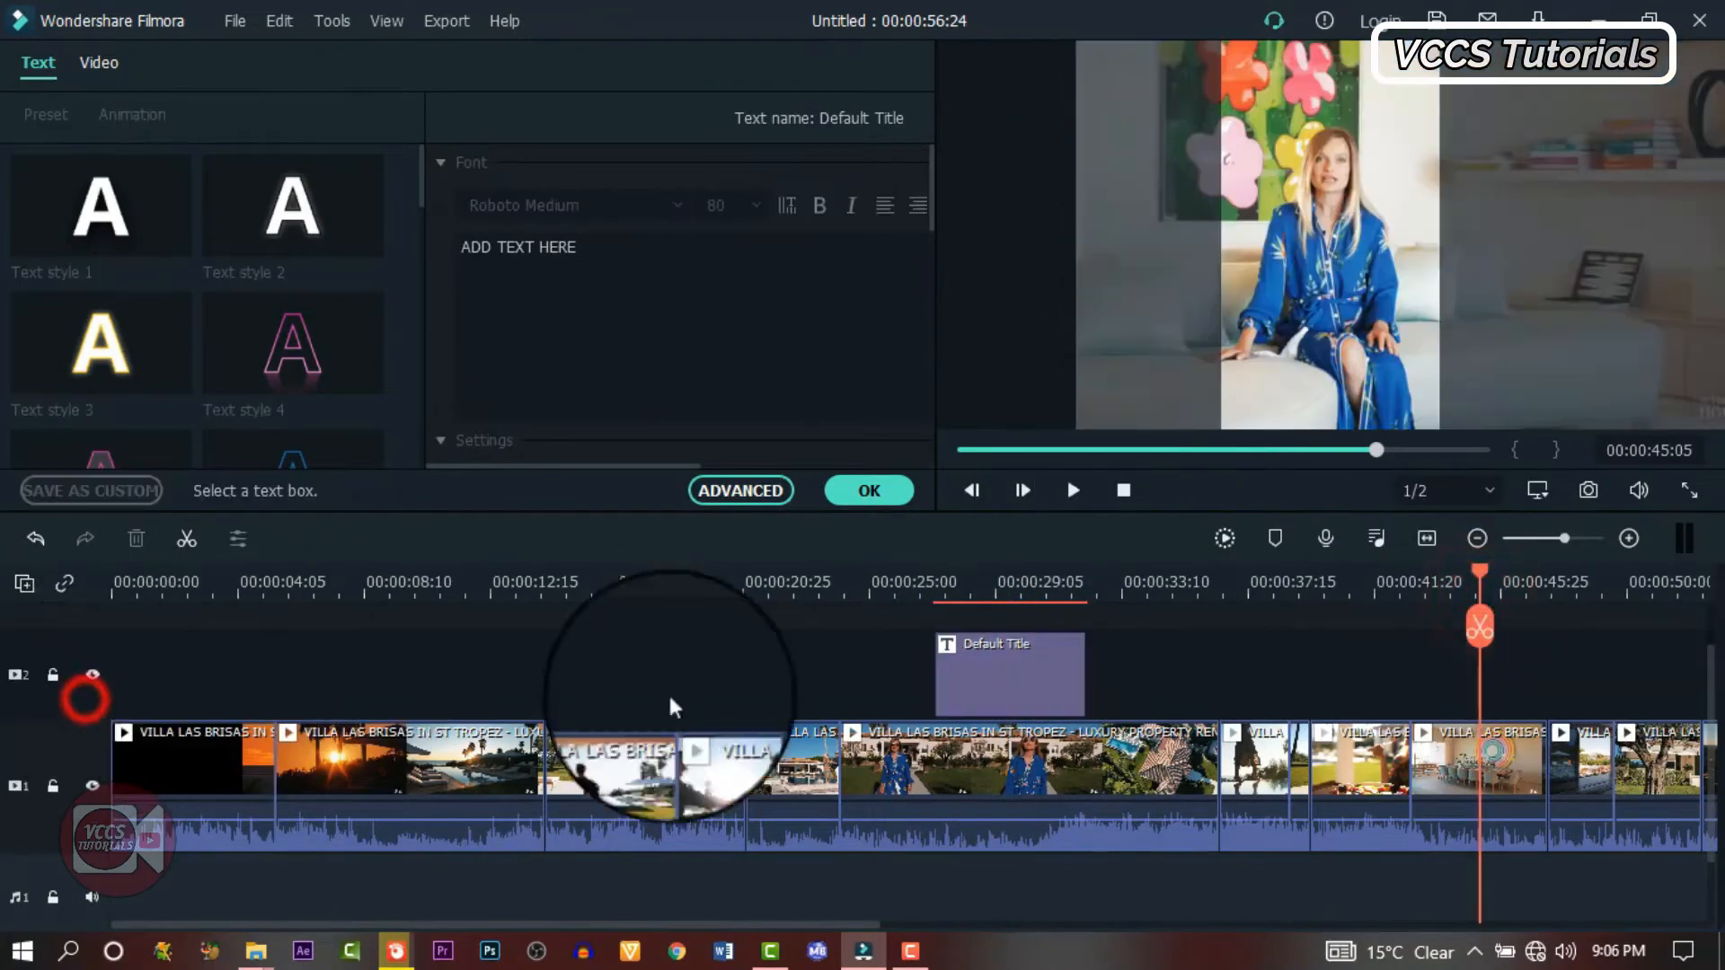
right_click(1531, 691)
click(1483, 96)
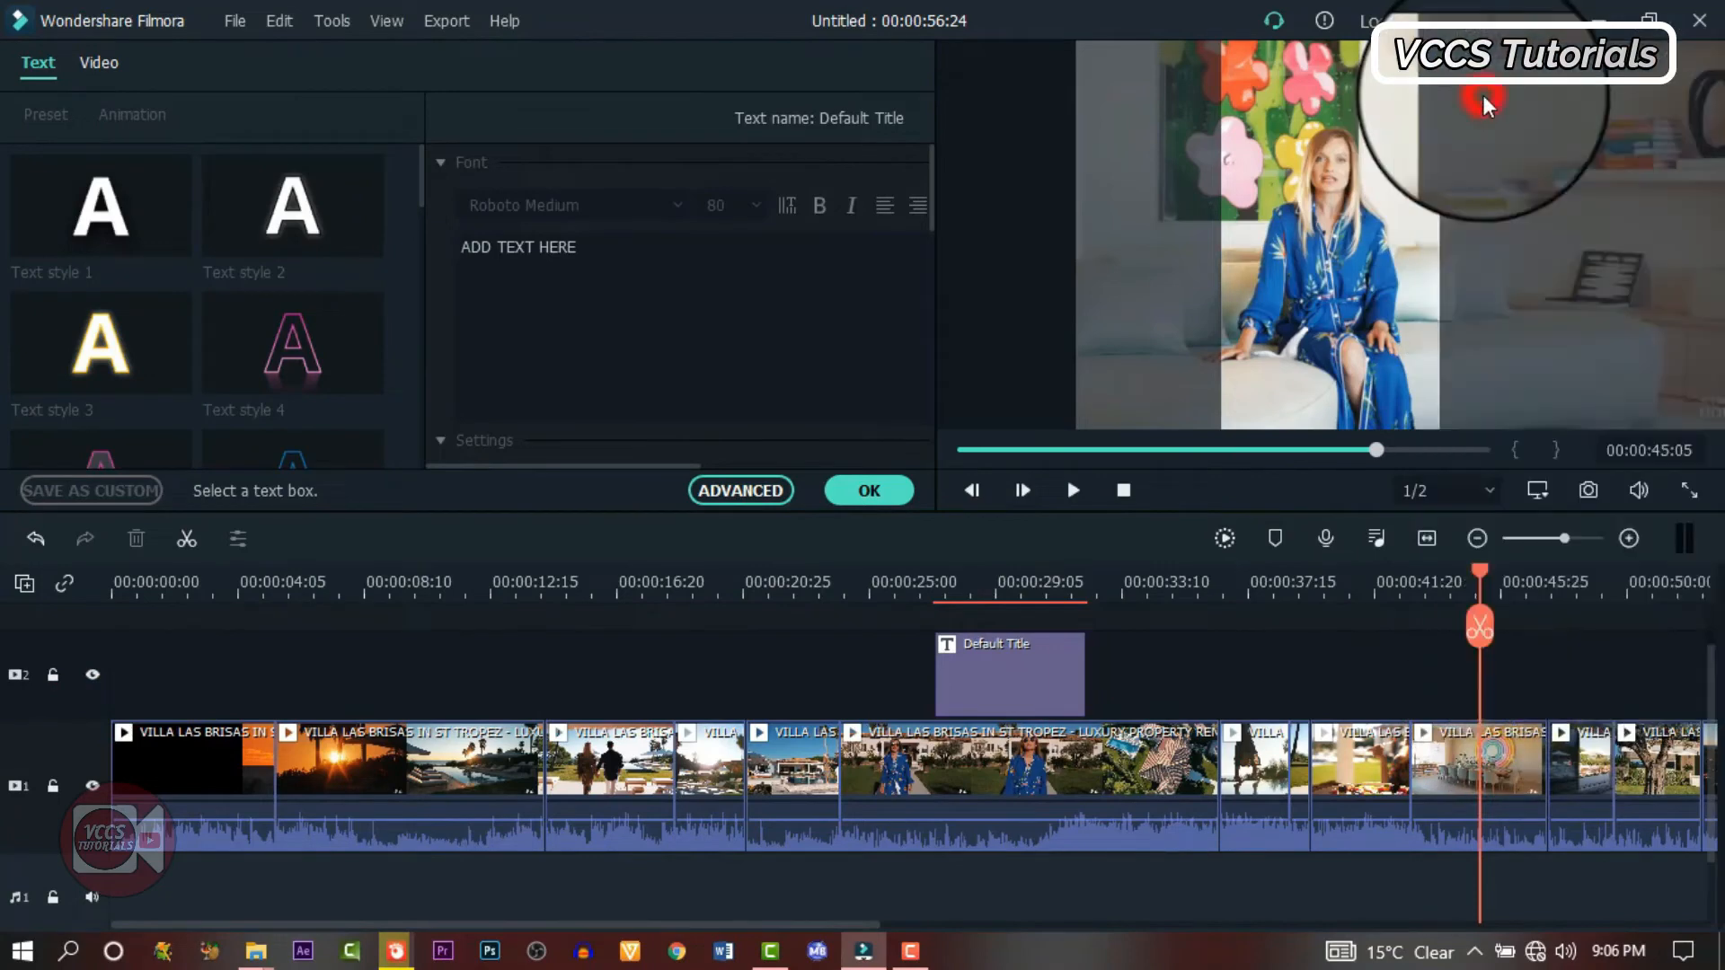
double_click(1543, 686)
click(1276, 386)
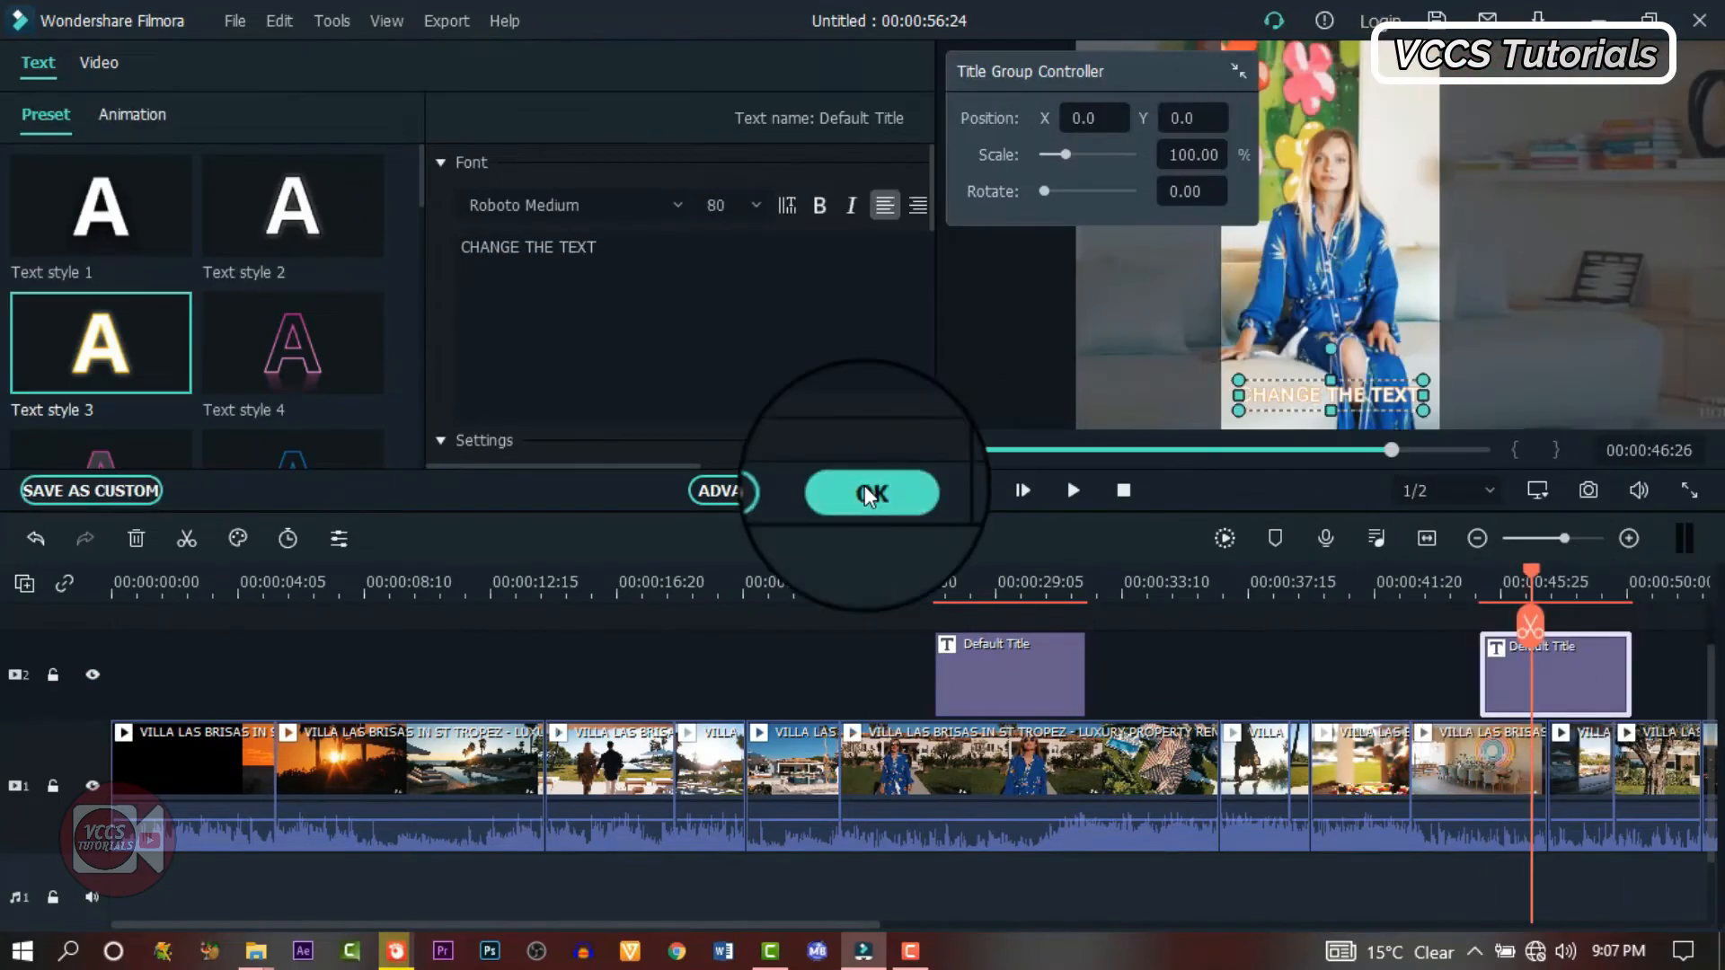
- Delete both titles from the timeline and close the title editor
click(136, 539)
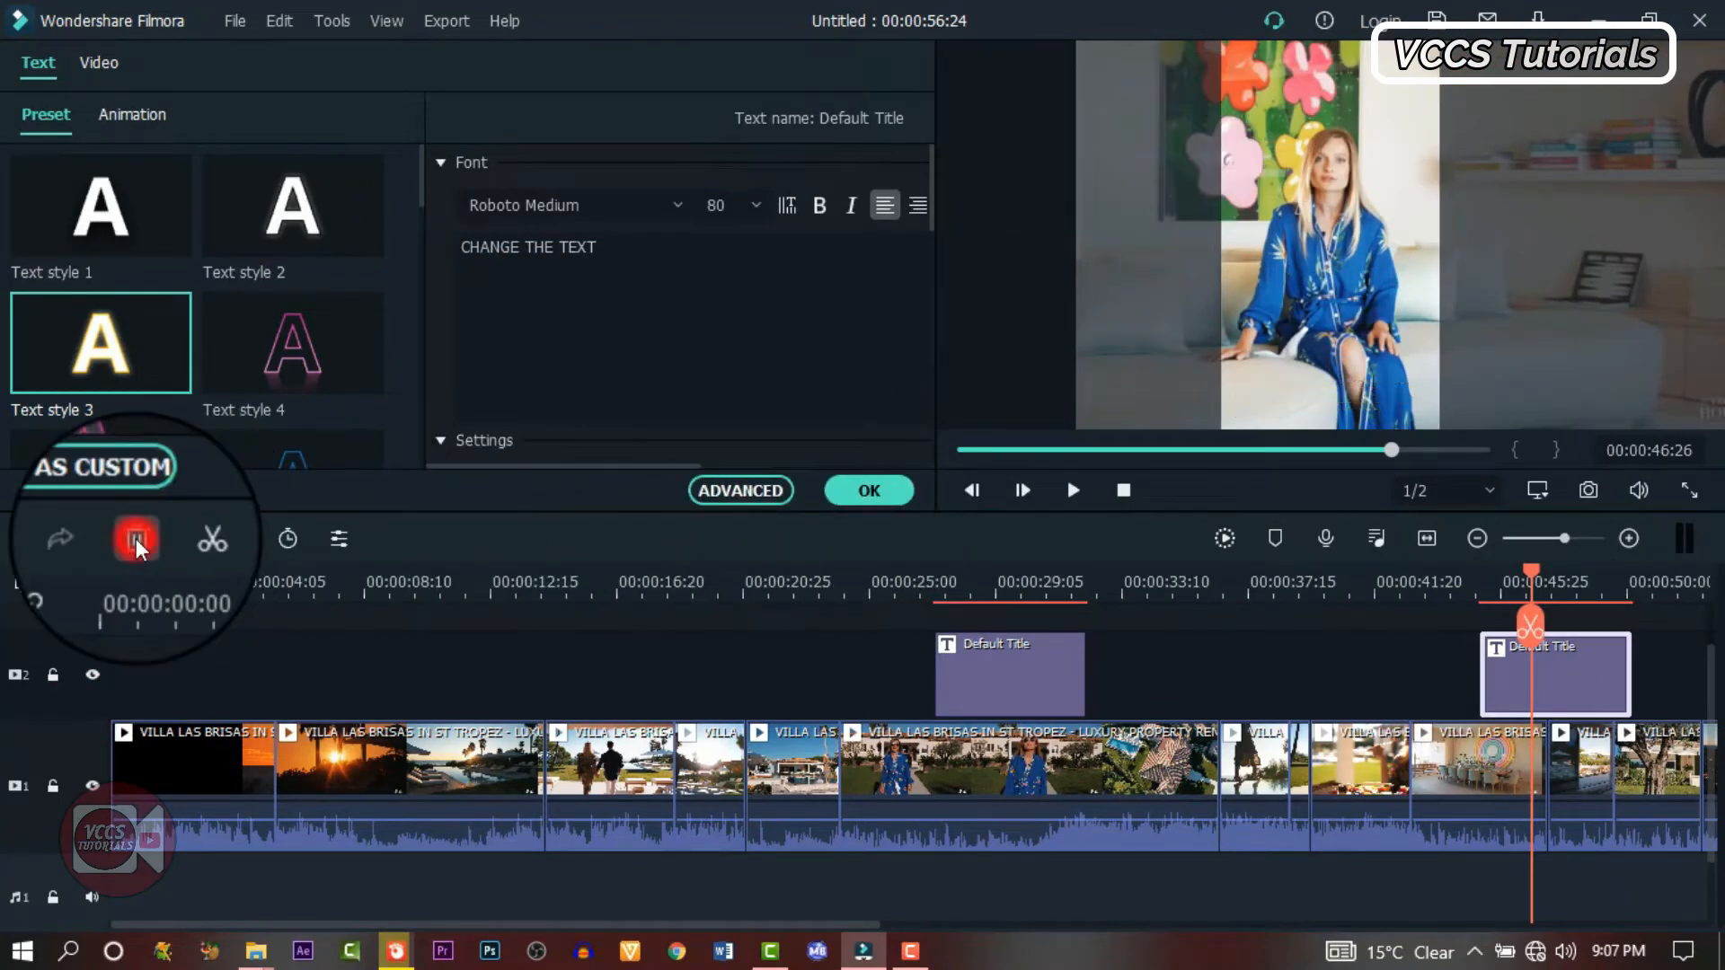
double_click(1010, 676)
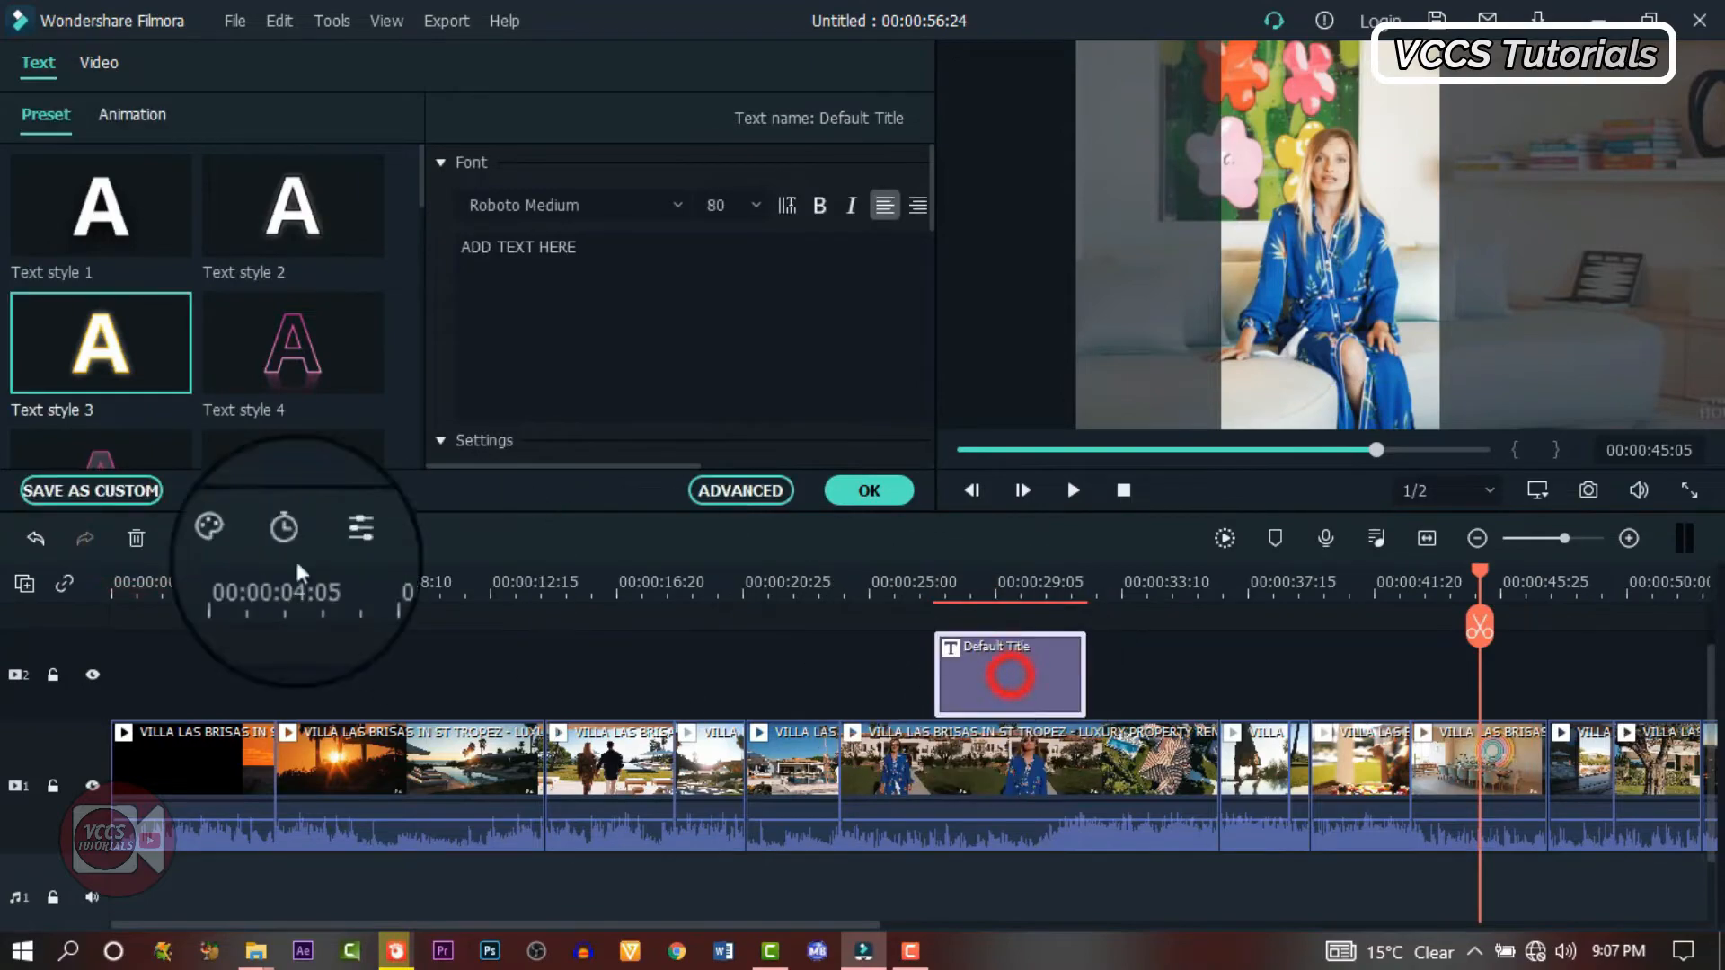
click(137, 539)
click(854, 499)
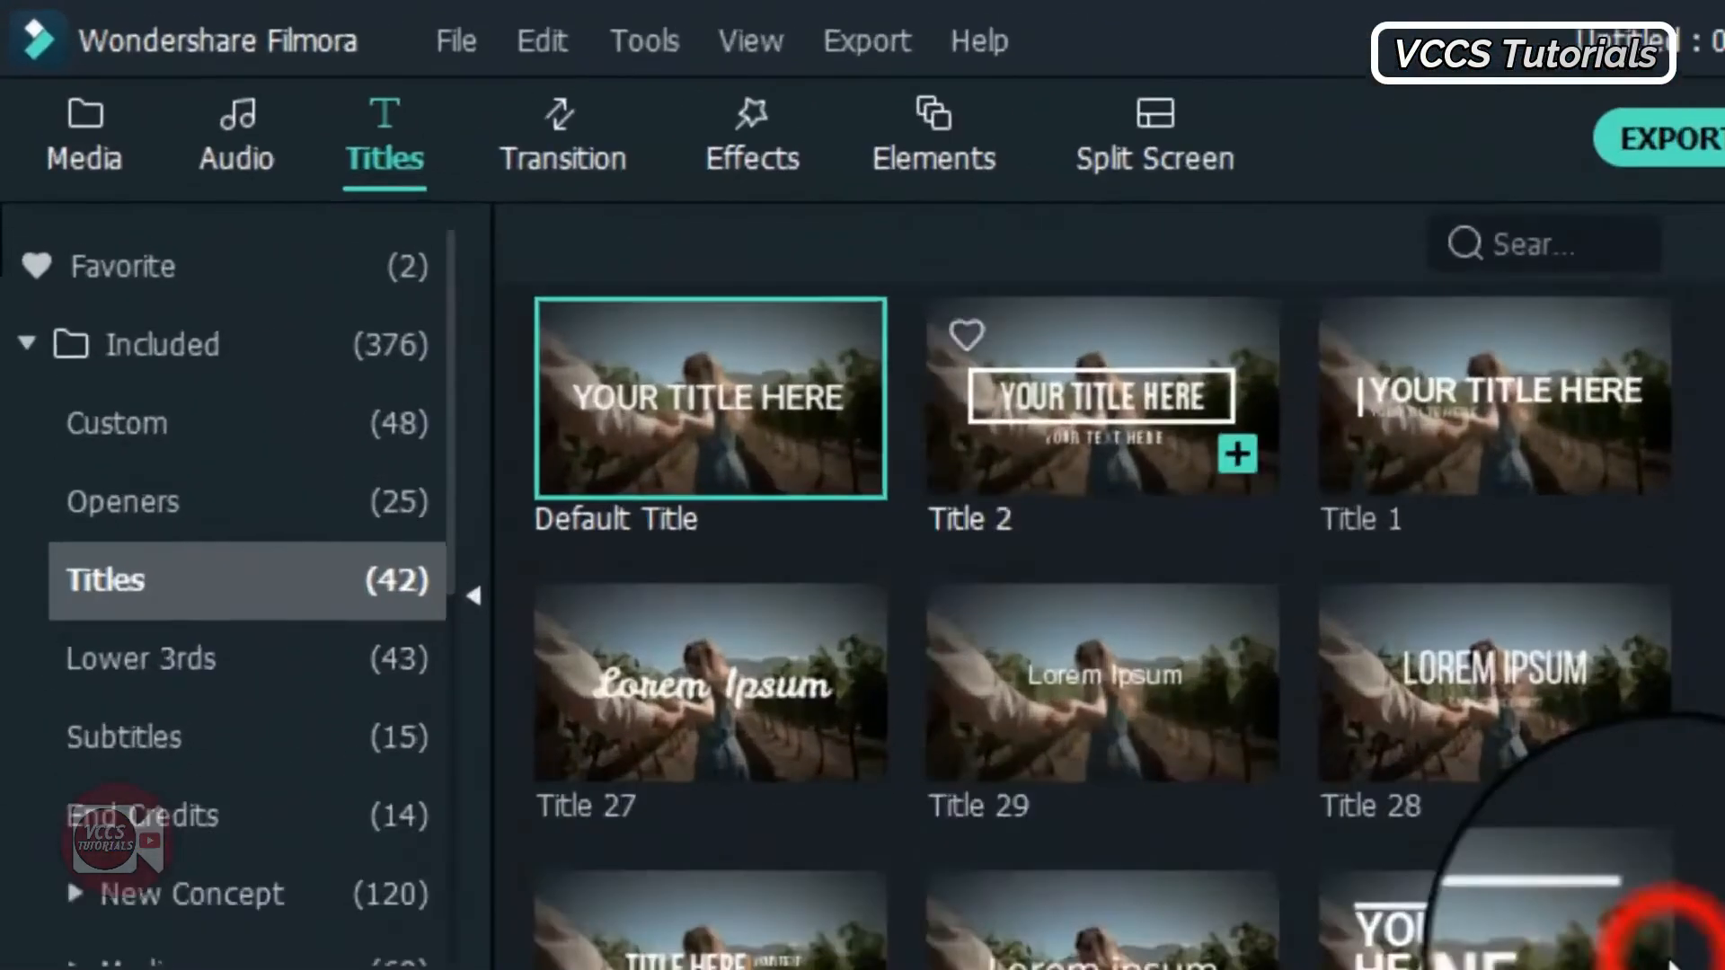
- Add the basic Flash transition at the cut before the walking couple and at the cut before the standing woman in the blue dress
click(290, 76)
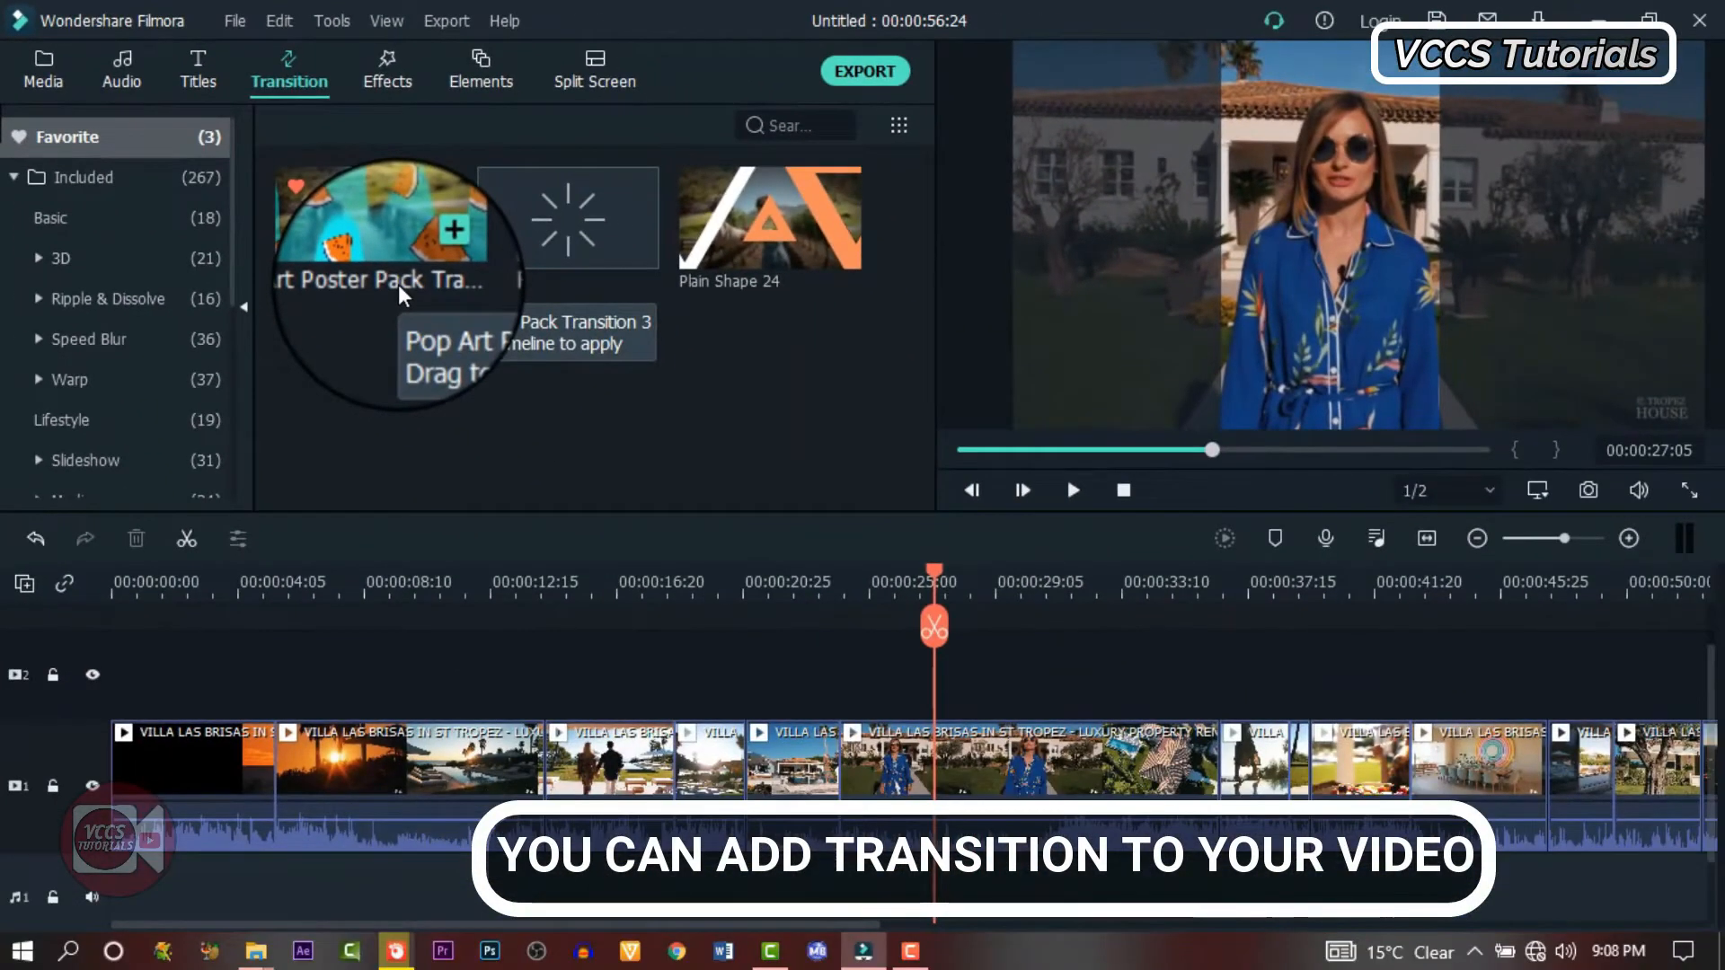
click(70, 219)
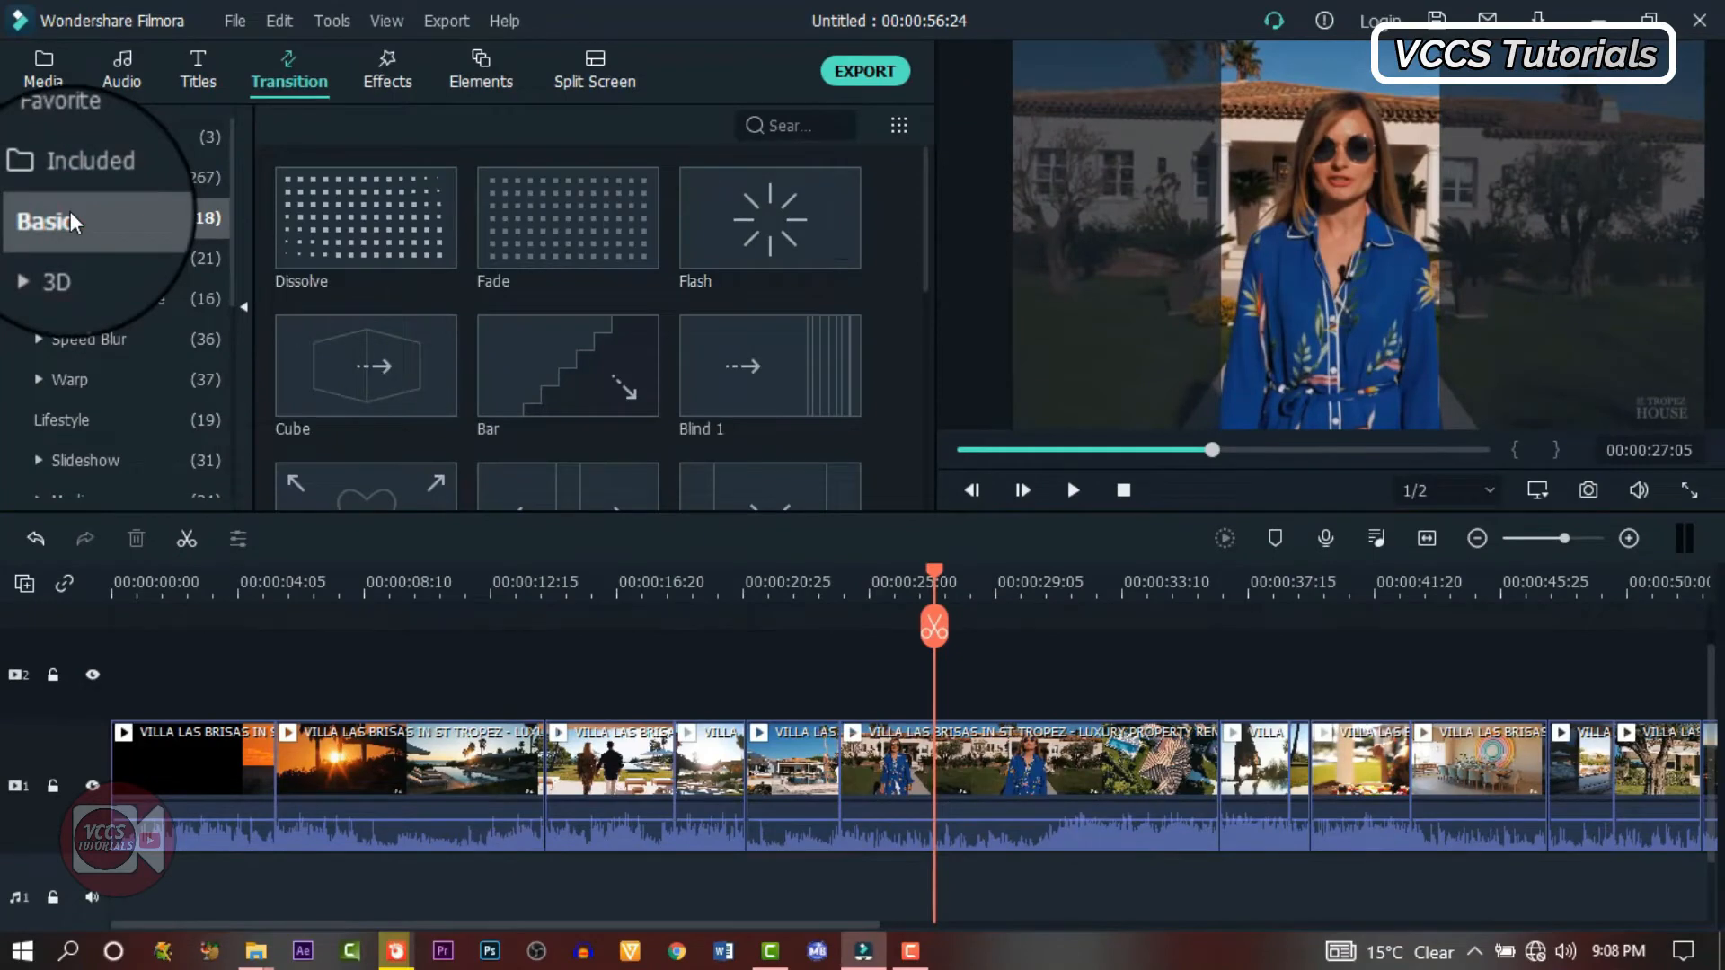
drag(706, 224, 627, 624)
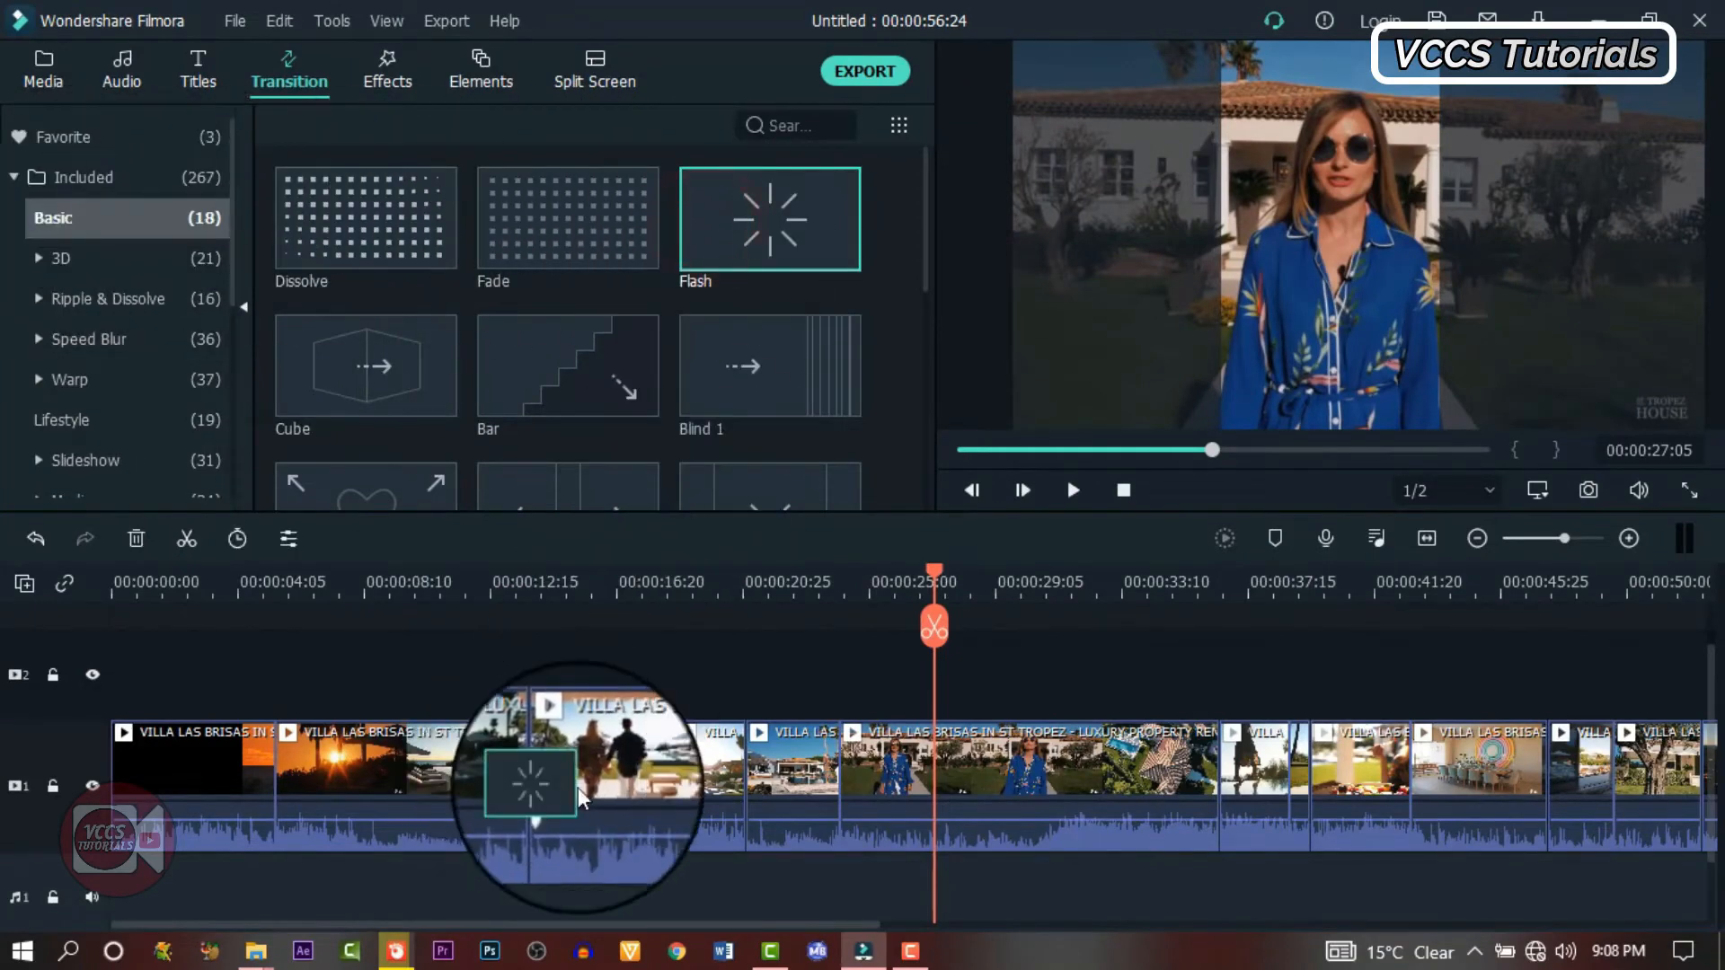
drag(578, 788, 551, 789)
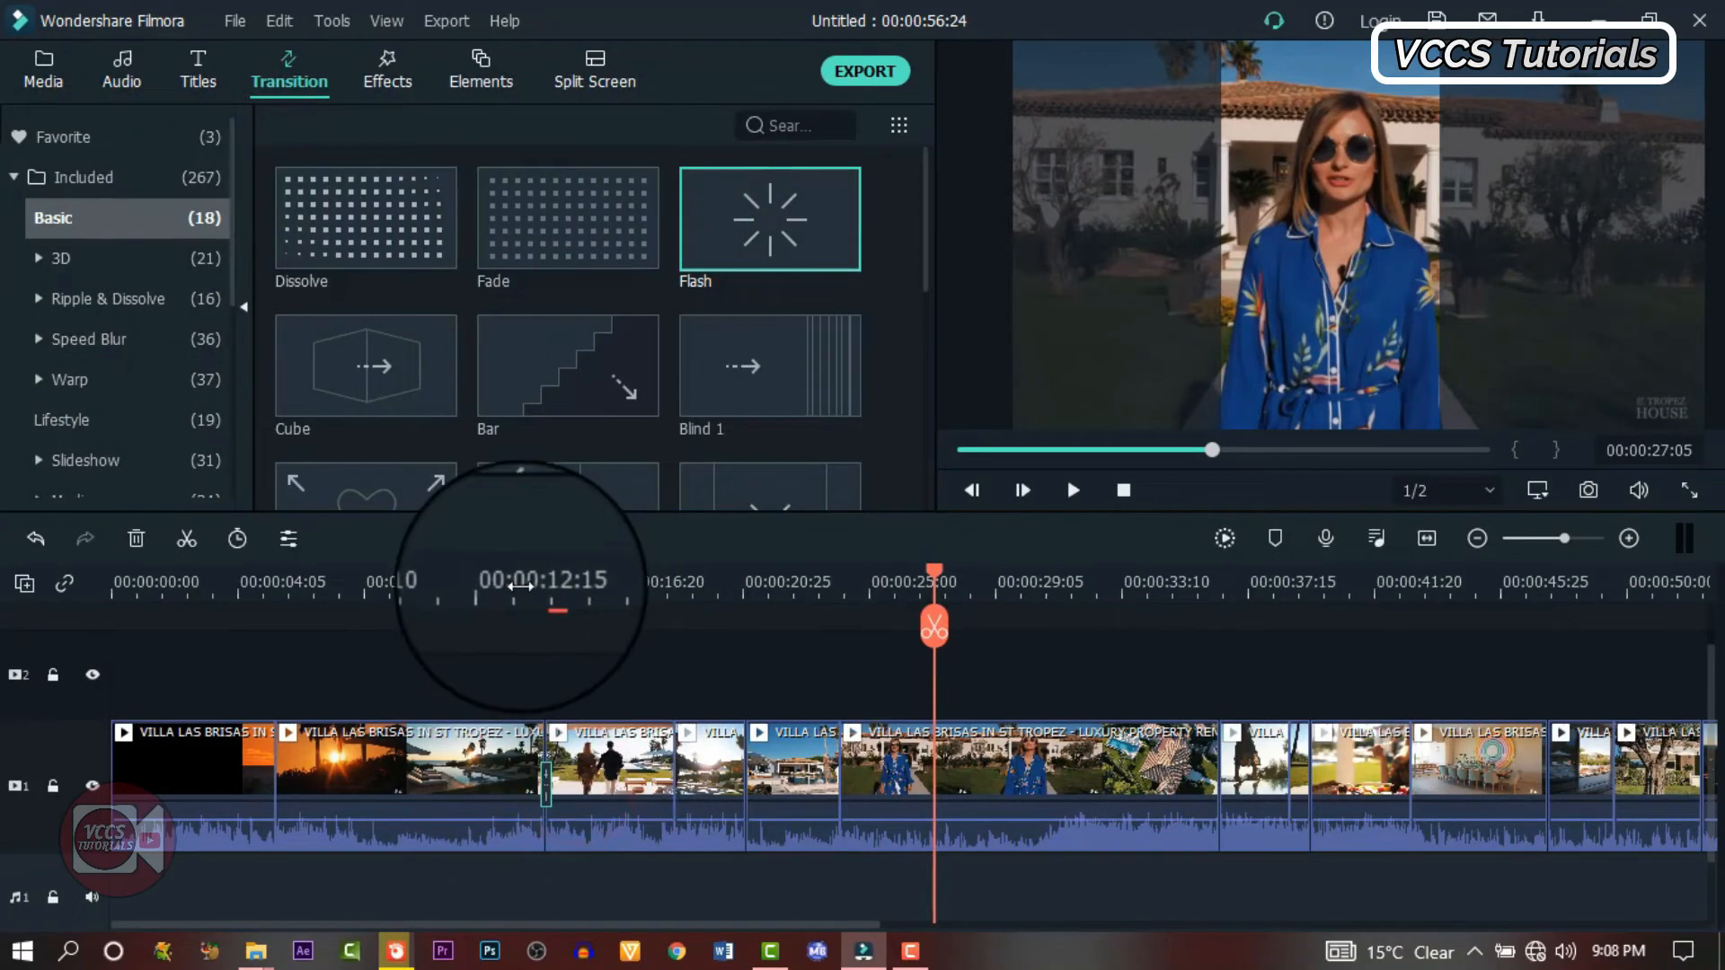
key(space)
key(space)
drag(789, 218, 841, 795)
drag(873, 776, 847, 778)
- Render the timeline preview with the transitions and open the export settings
click(1075, 489)
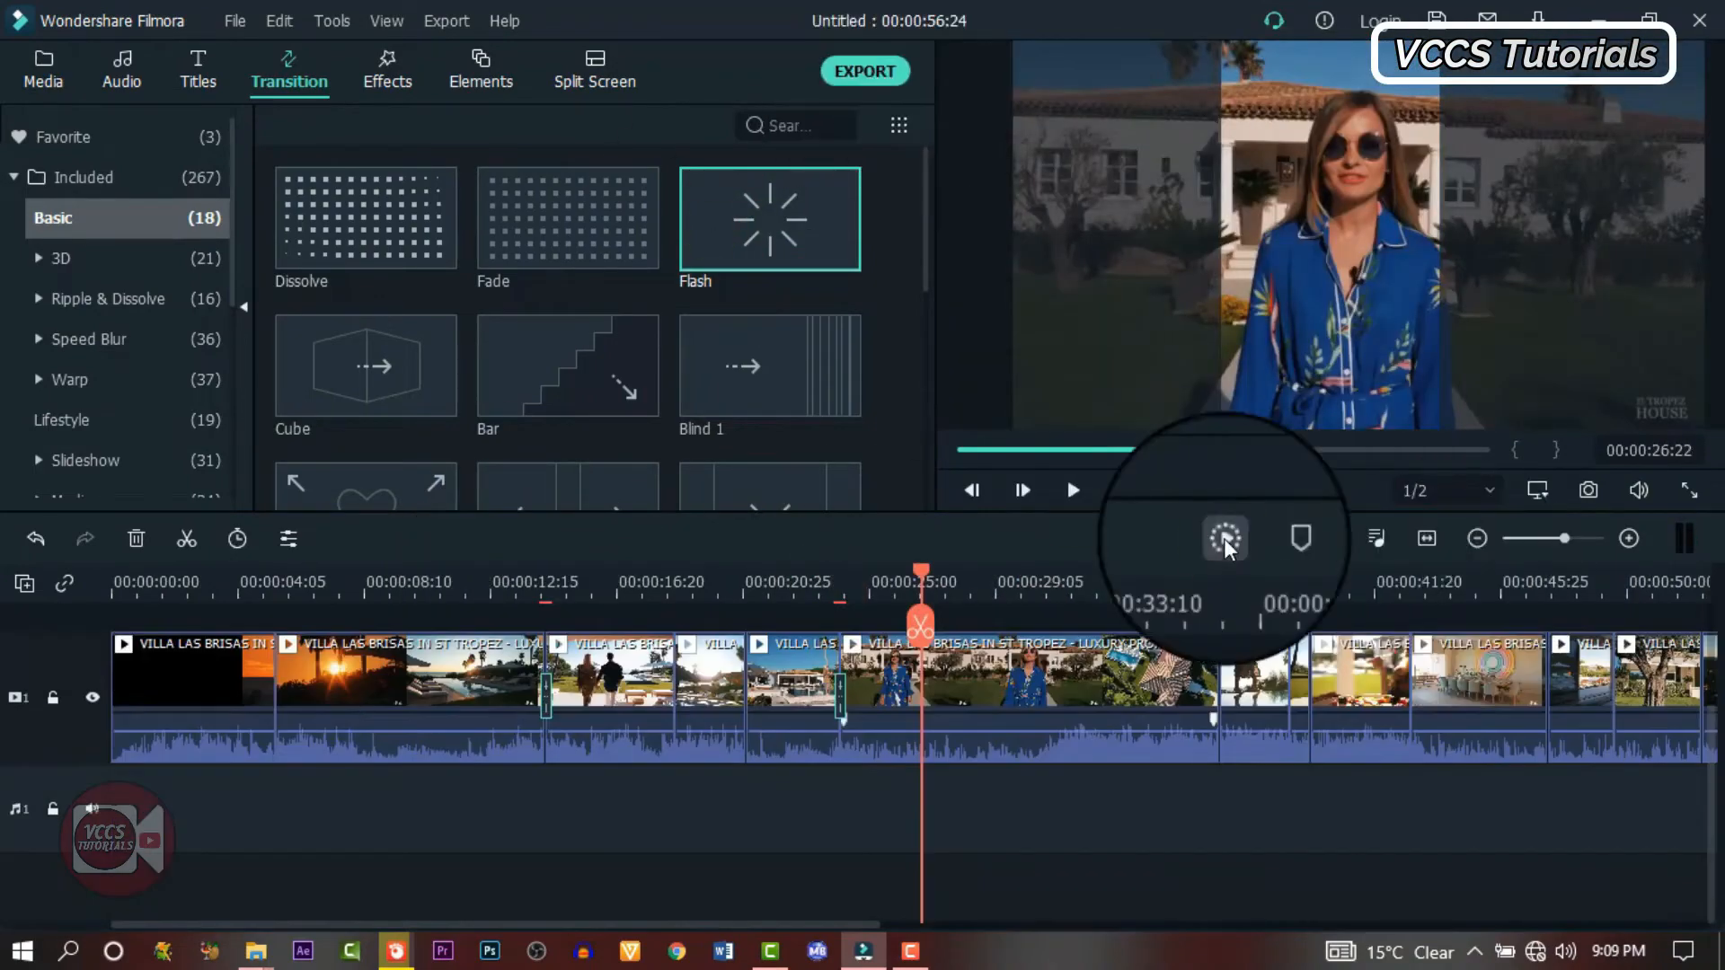
click(1224, 538)
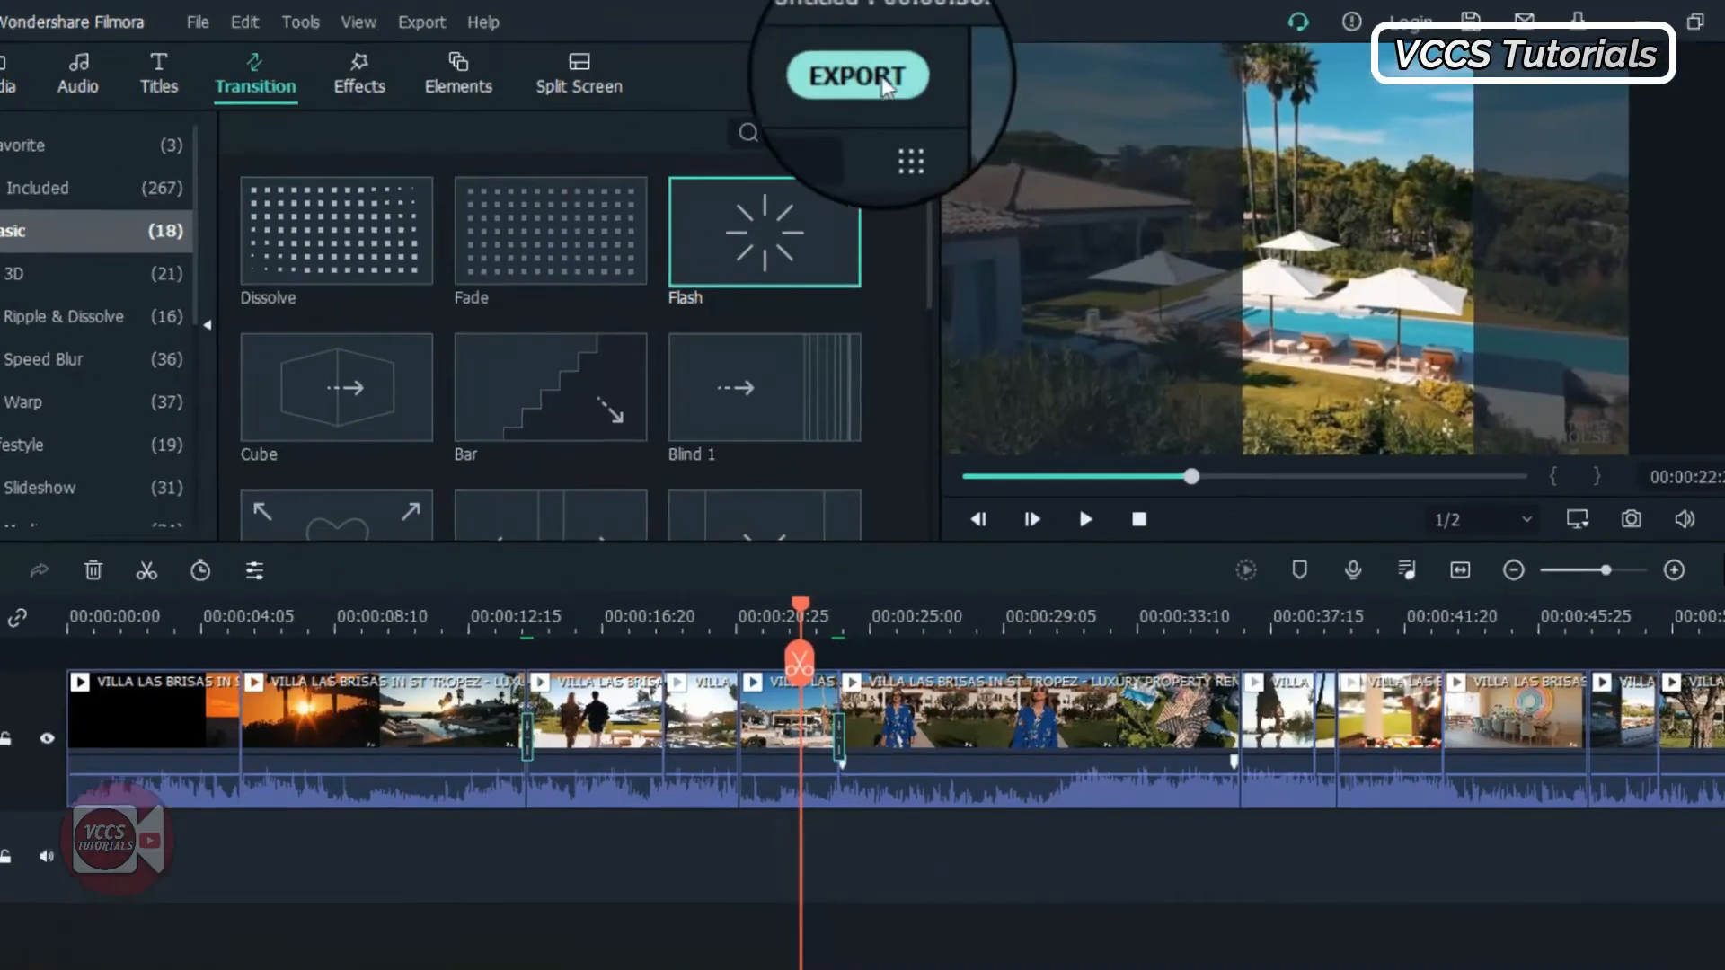
click(885, 85)
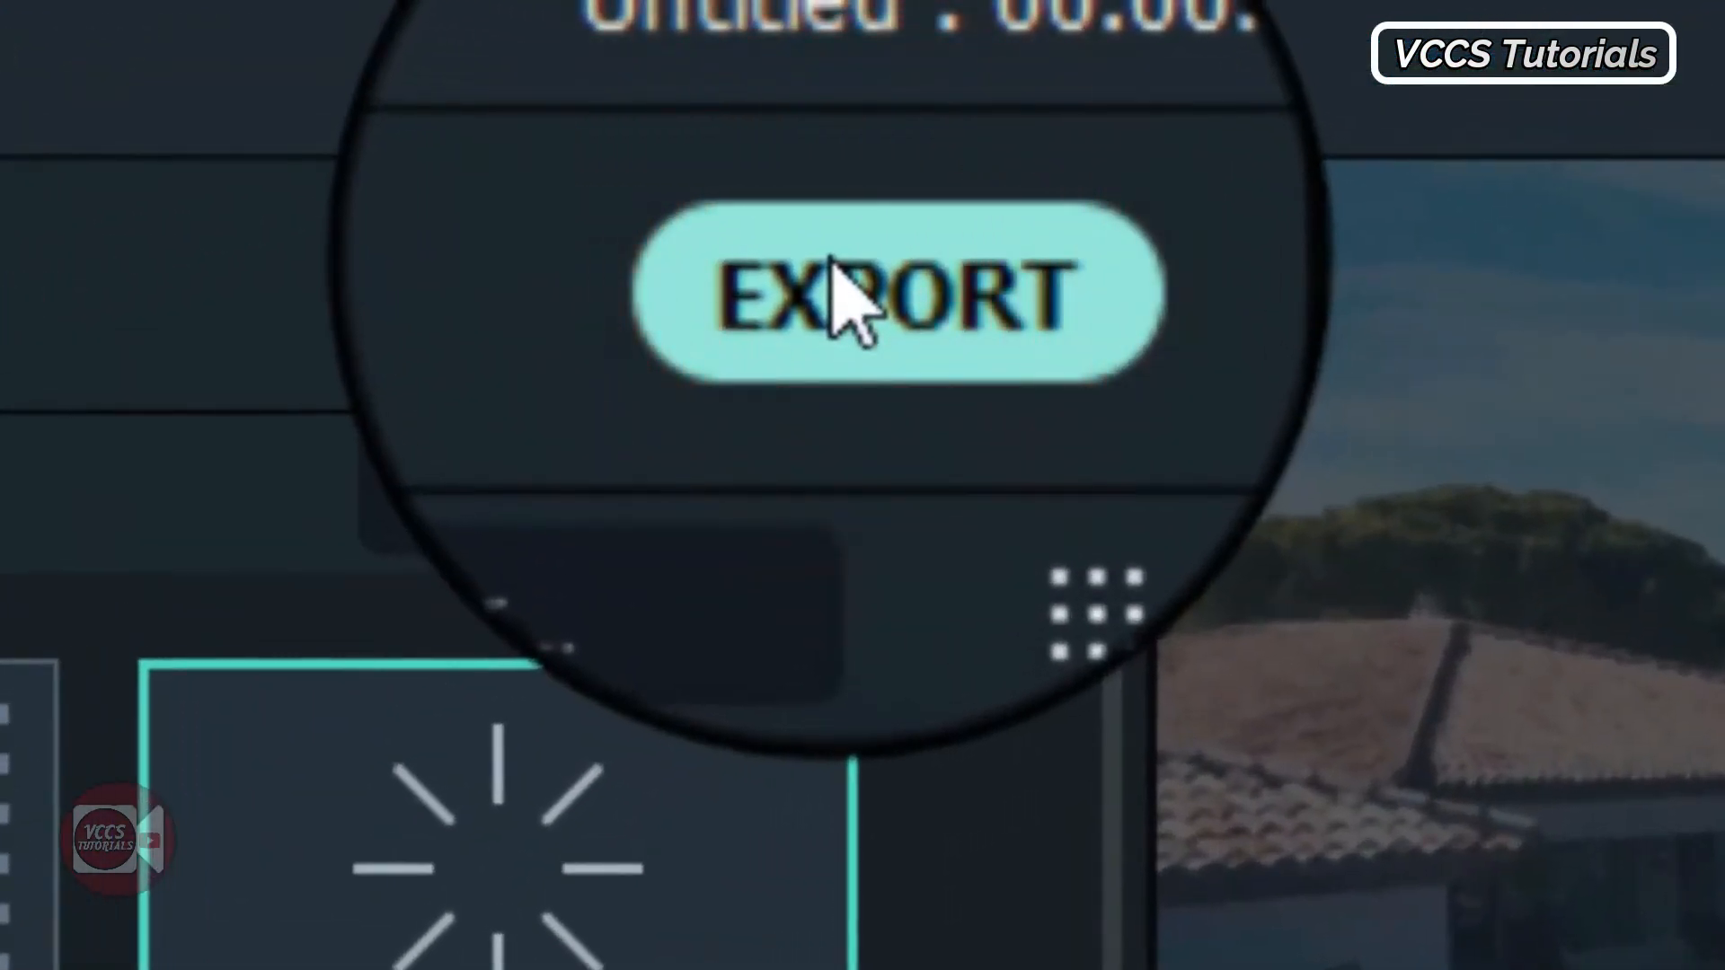